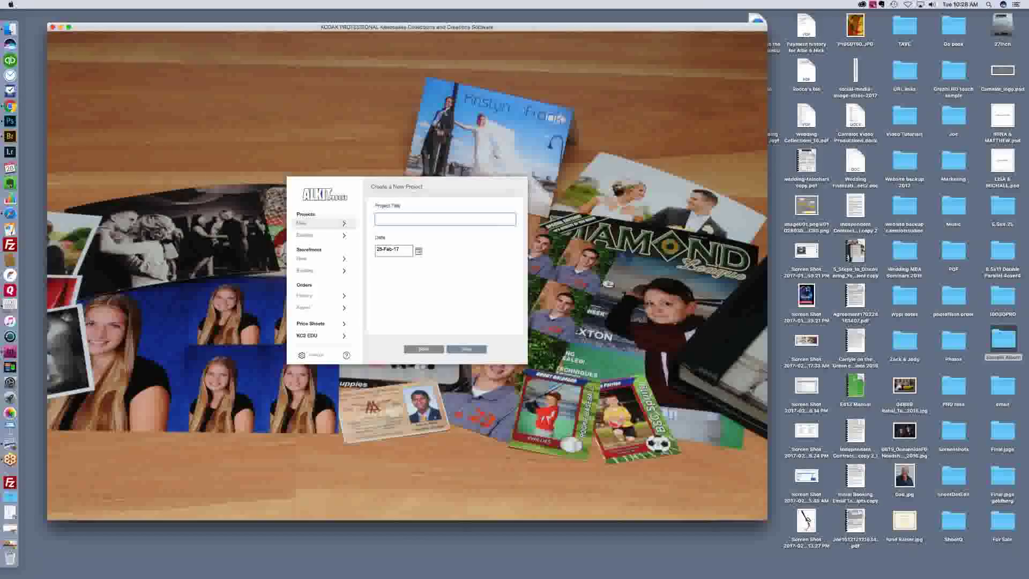
Step: Enter 'Al Demo' as the new project's title and continue to its empty Images page
type("Aj")
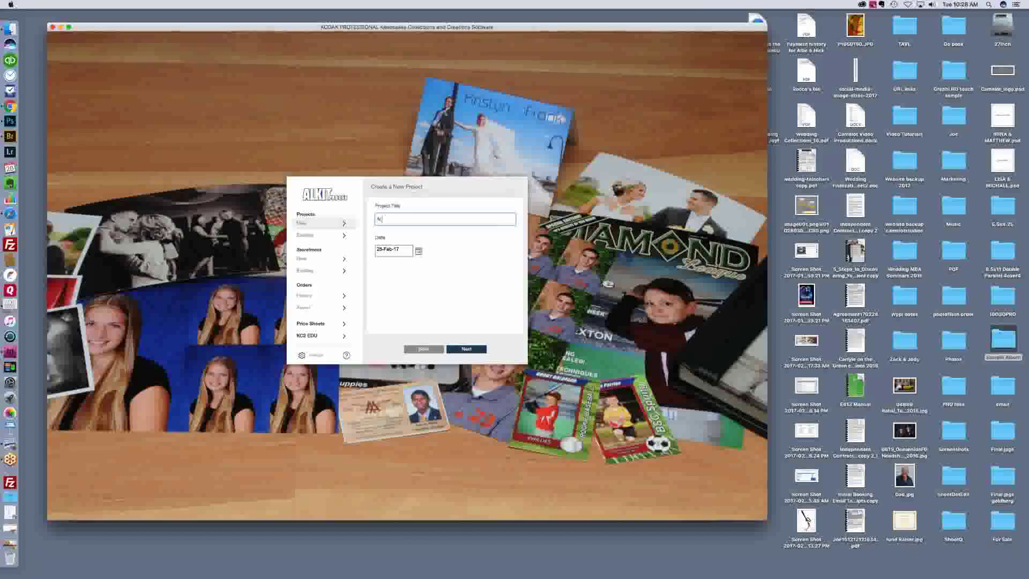
type("l Demo")
left_click(472, 351)
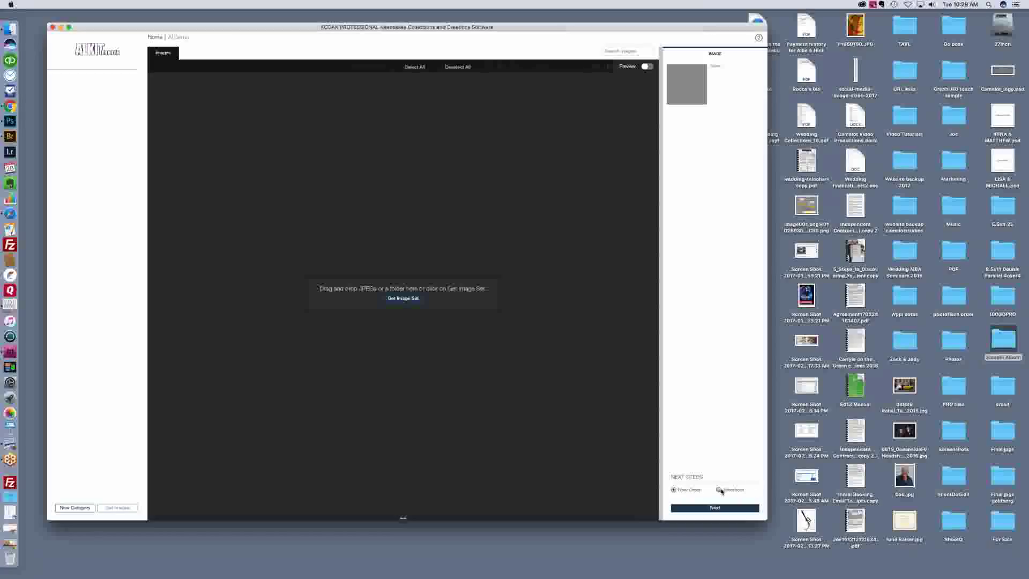
Step: Import the wedding JPGs from the Desktop's Sample Album folder through Get Image Set
left_click(402, 299)
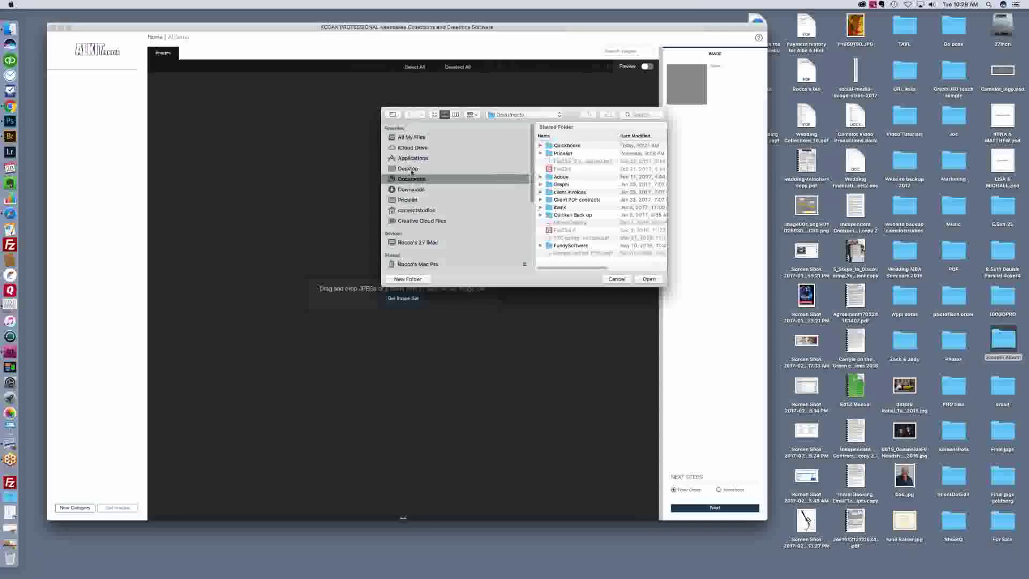
left_click(408, 168)
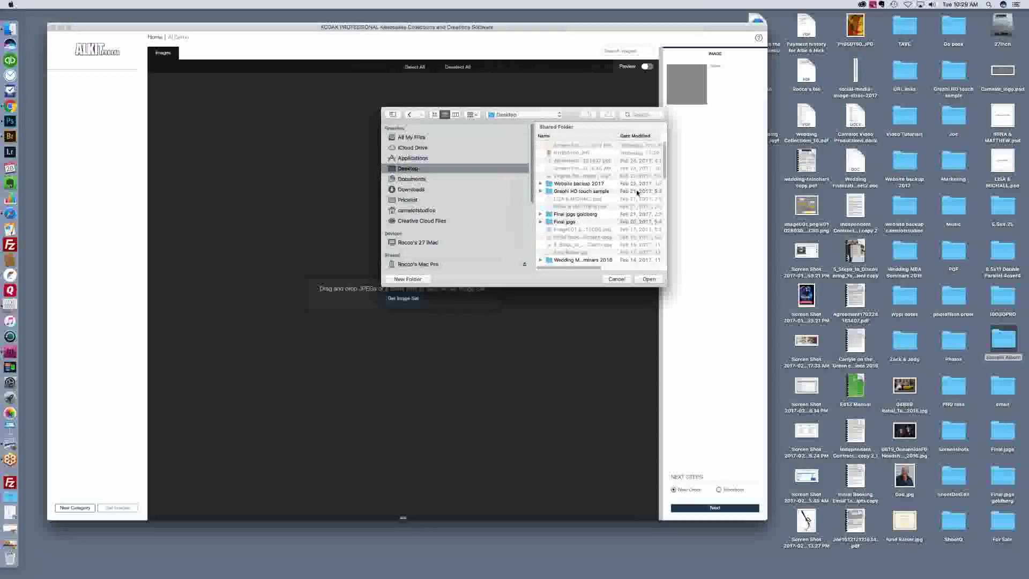
scroll(664, 169, "down", 1)
left_click_drag(665, 169, 656, 255)
double_click(578, 200)
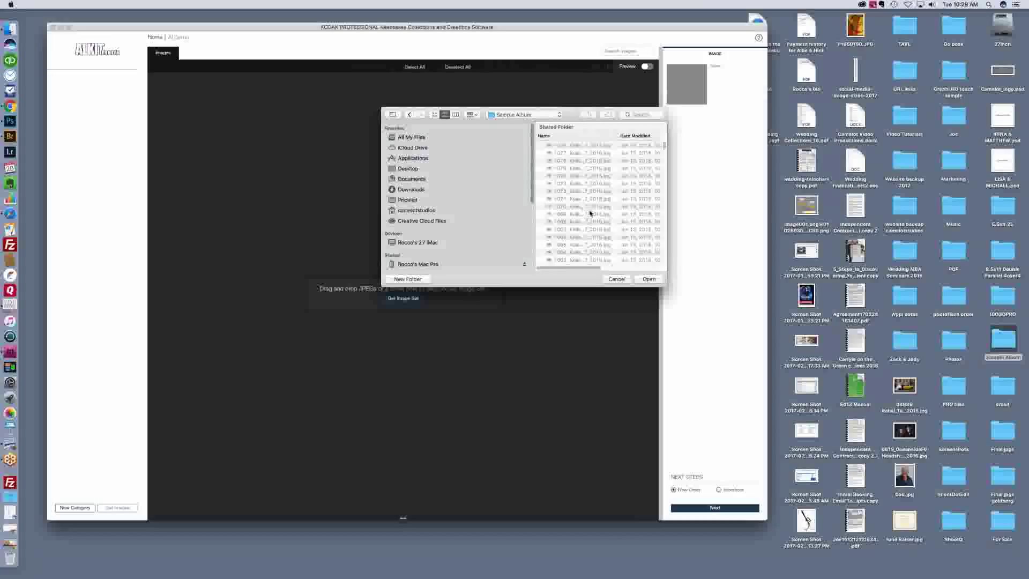
left_click(647, 278)
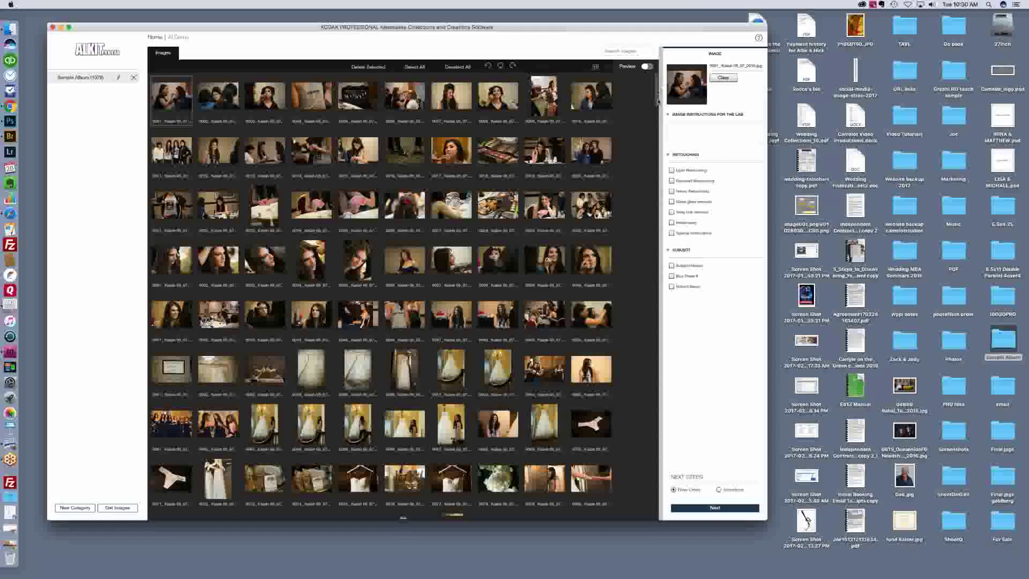
scroll(658, 100, "down", 4)
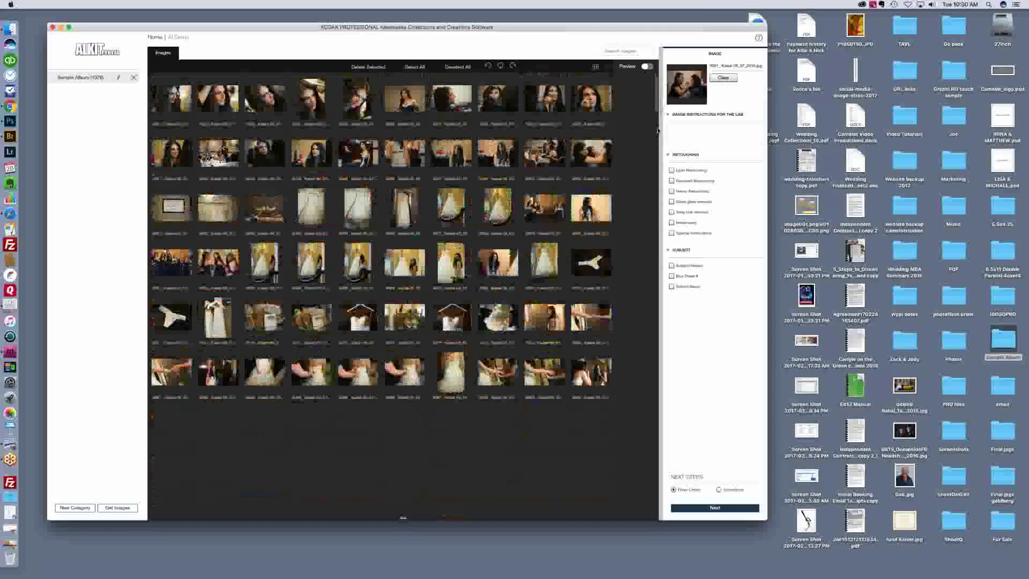
scroll(656, 145, "down", 10)
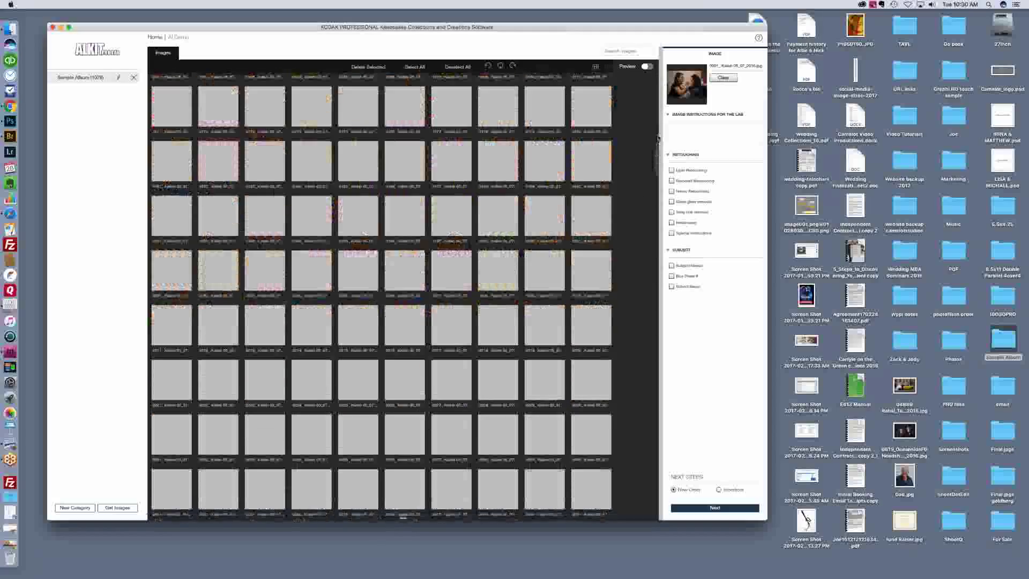
scroll(659, 134, "up", 3)
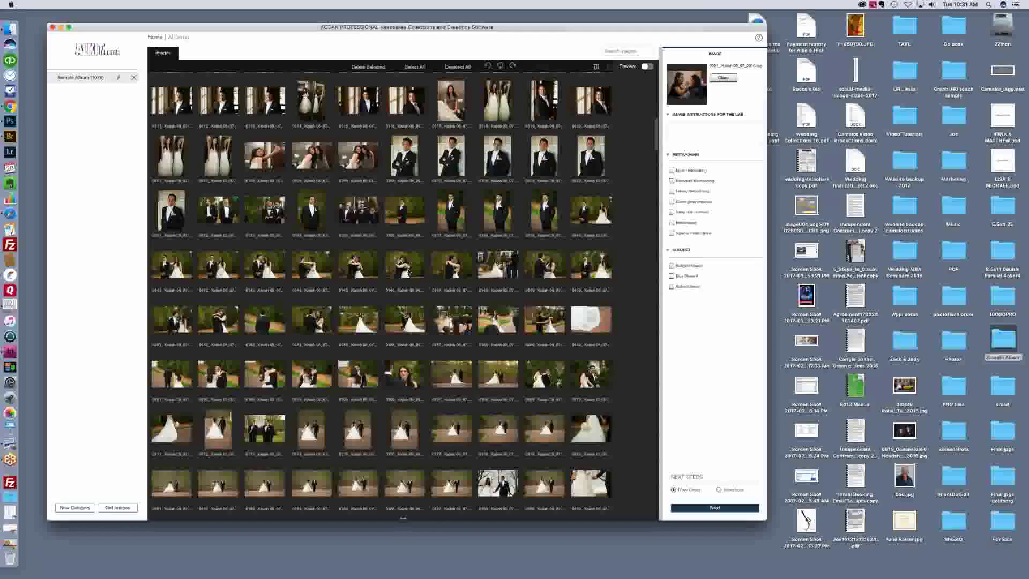
double_click(407, 270)
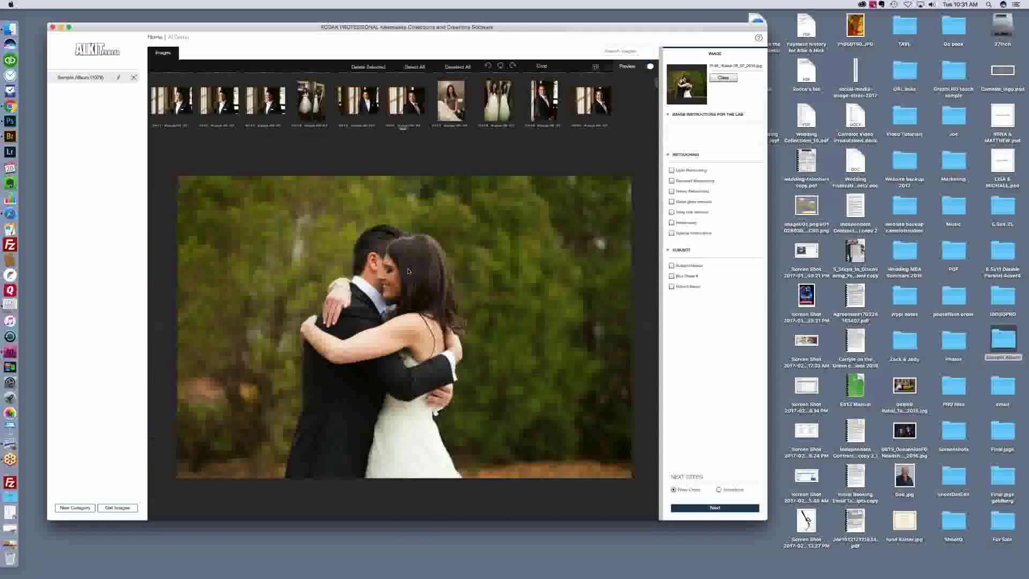
Step: Check the Crop sizes for photo 0146 without choosing one, then pick Storefront as the next step
left_click(542, 65)
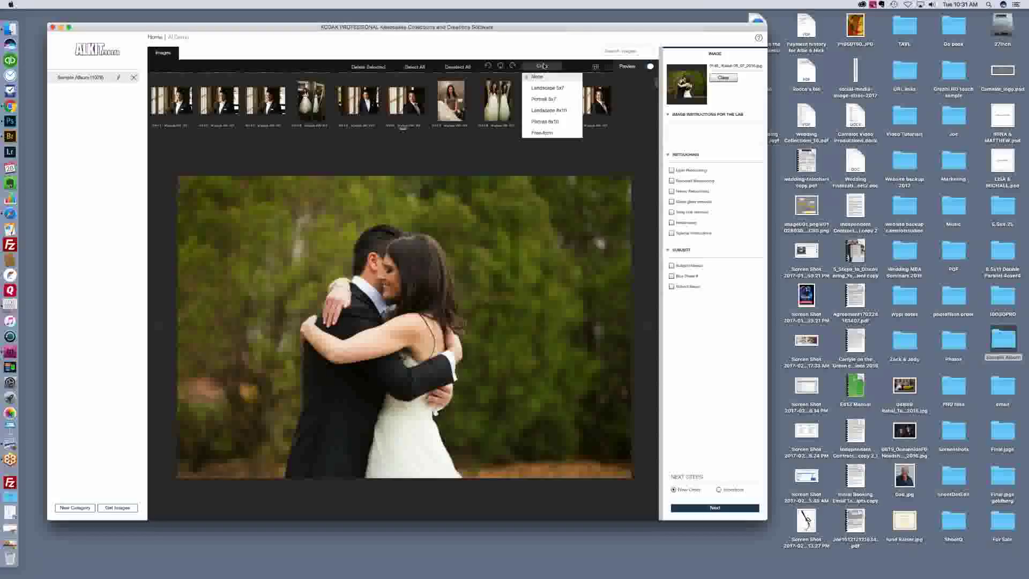
left_click(543, 65)
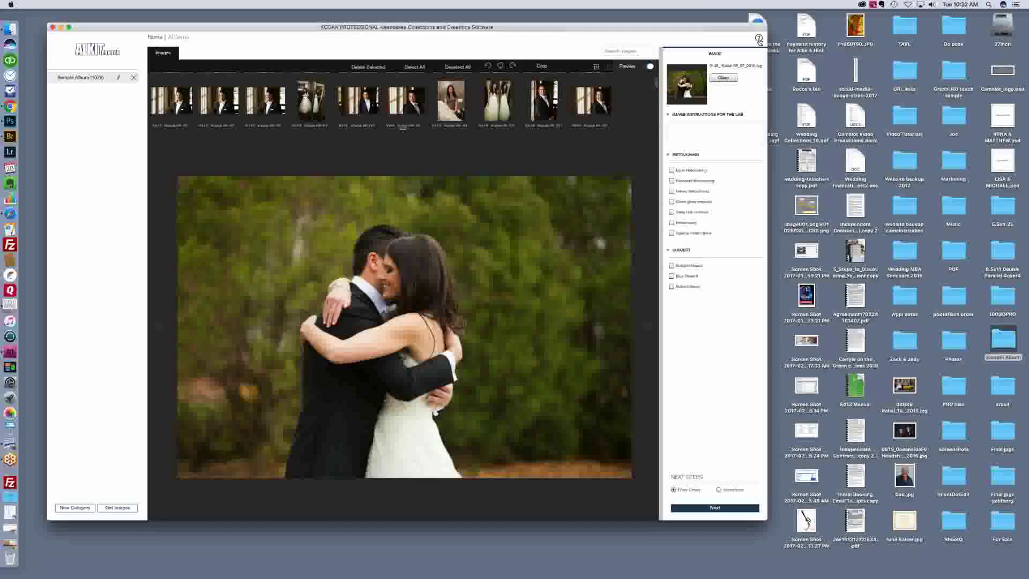
left_click(718, 489)
Step: Go from the Price Sheet Required notice to Price Sheets and start a new price sheet
left_click(713, 508)
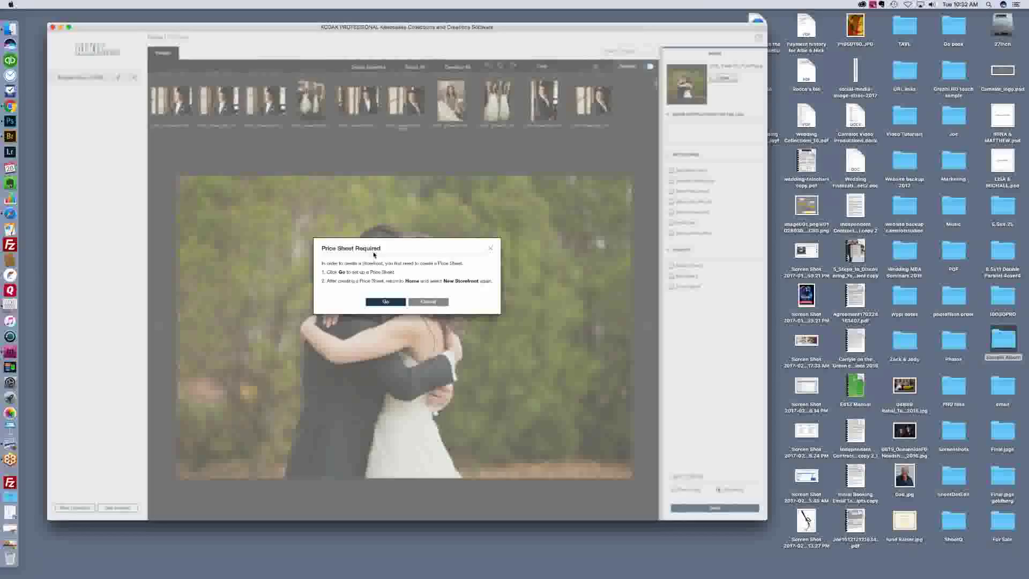
left_click(386, 302)
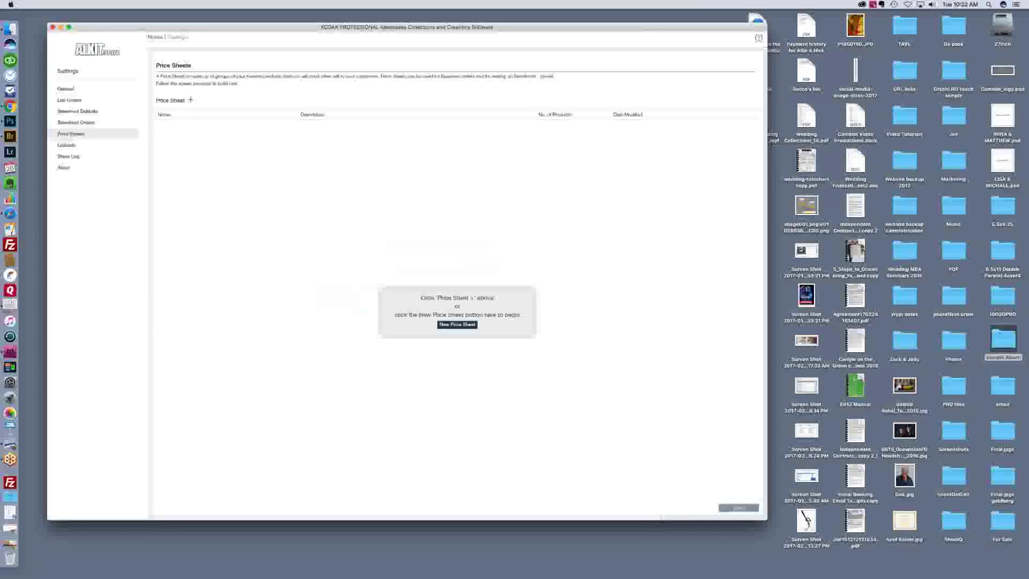
left_click(457, 324)
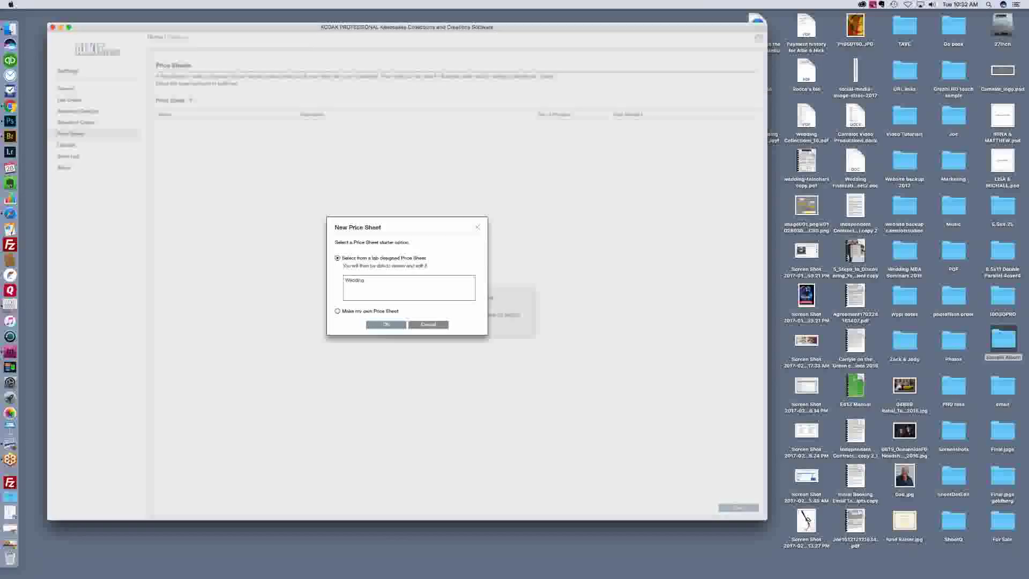
Step: Pick the lab-designed Wedding template, accept it, and save the new Wedding price sheet
left_click(379, 279)
left_click(373, 281)
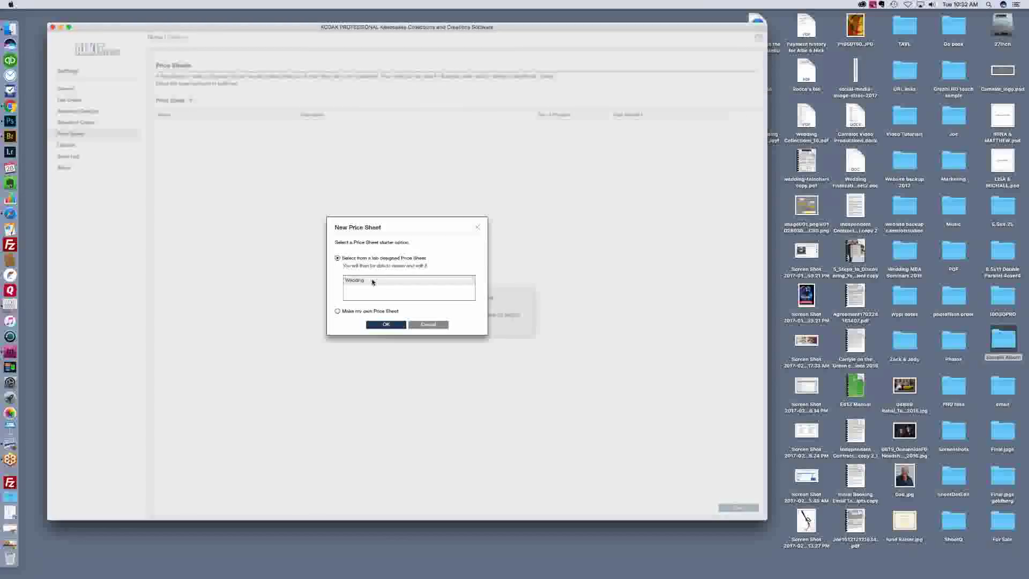
left_click(388, 325)
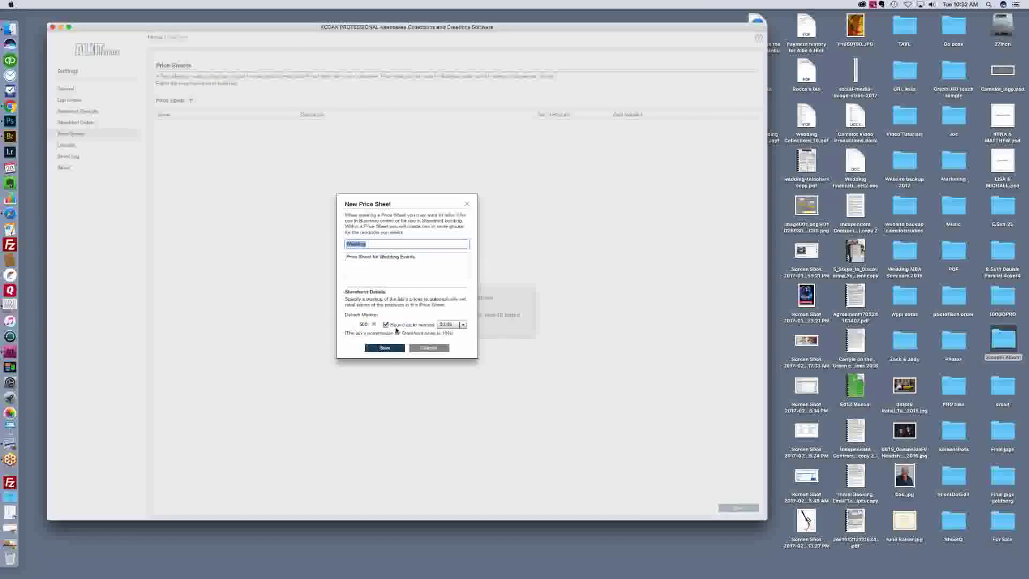
left_click(384, 347)
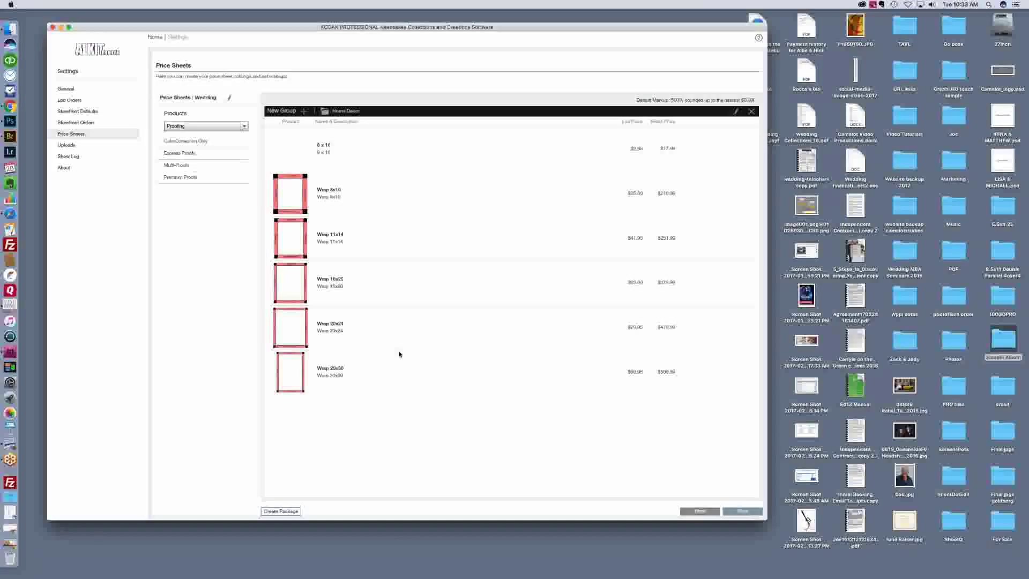
Step: Add a new product group to the Wedding price sheet and name it Top Picks
left_click(339, 111)
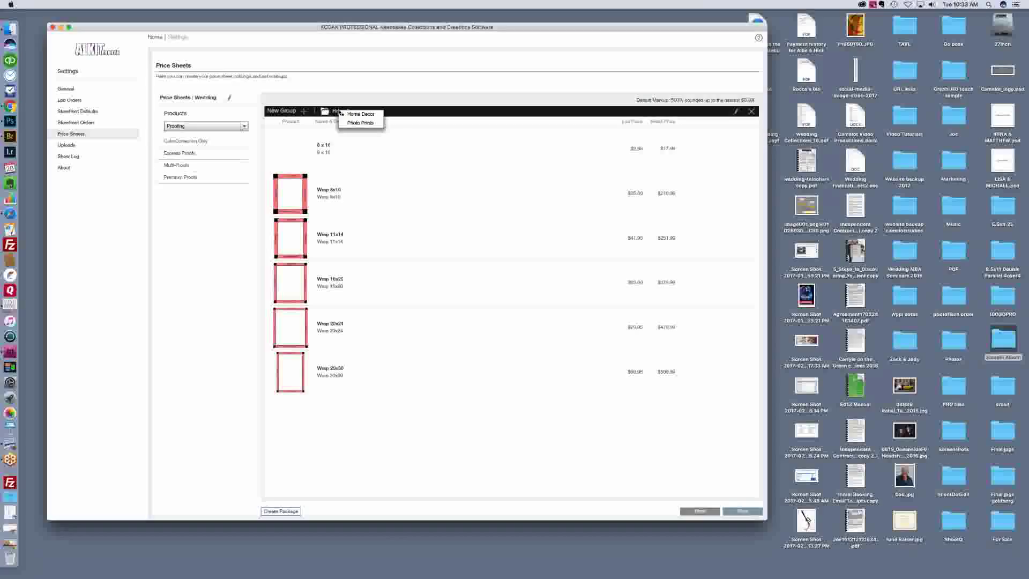
left_click(303, 112)
left_click(303, 112)
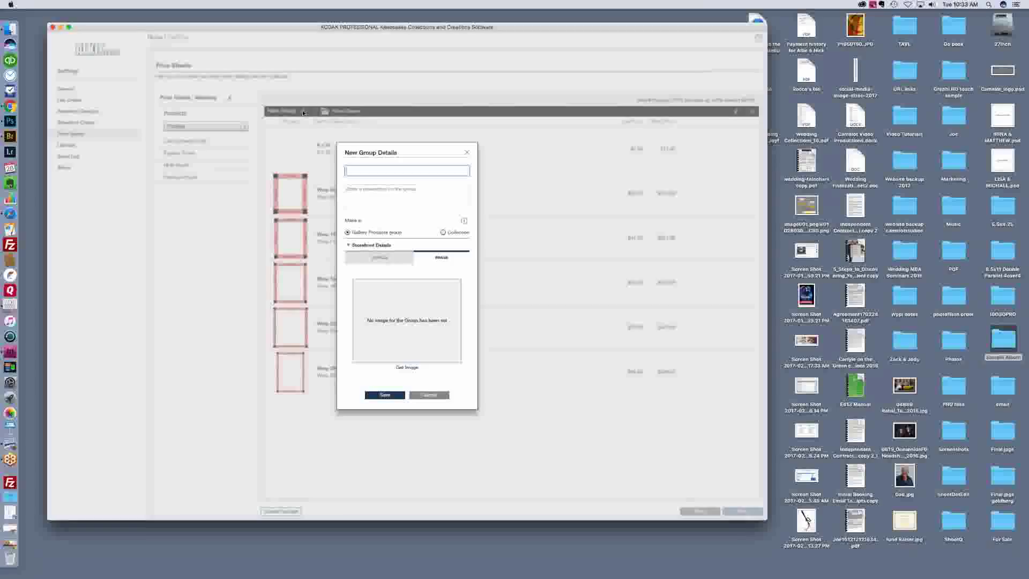
type("Rocco's Tab Picks")
key("Tab")
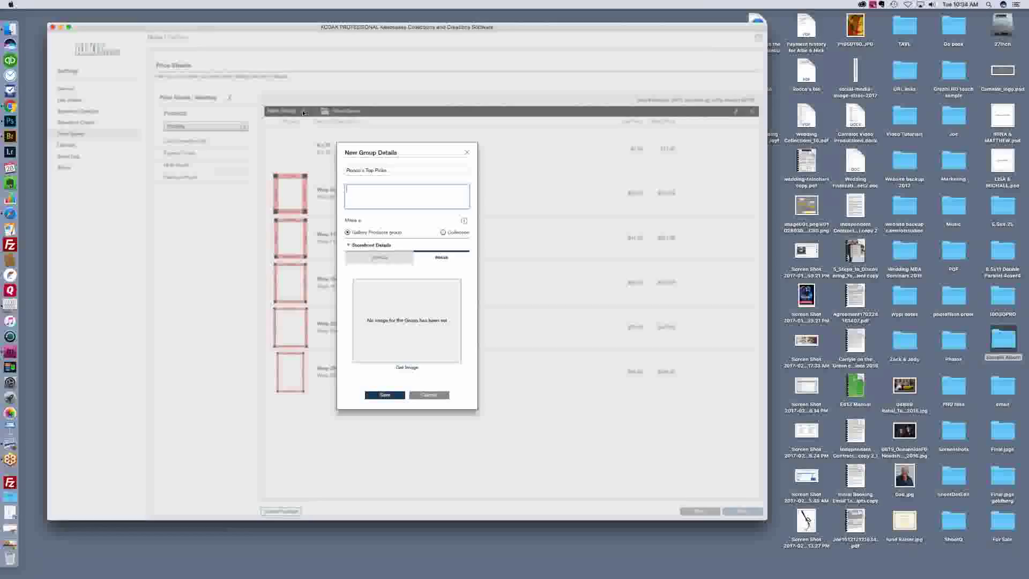
Step: Write the group description about the best products, digital files, albums and print products for preserving your occasion
type("Rll the hard")
key("BackSpace")
key("BackSpace")
key("BackSpace")
key("BackSpace")
key("BackSpace")
type("best products of all the best c")
type("rands")
key("BackSpace")
key("BackSpace")
type("ess. Digital files for amazing")
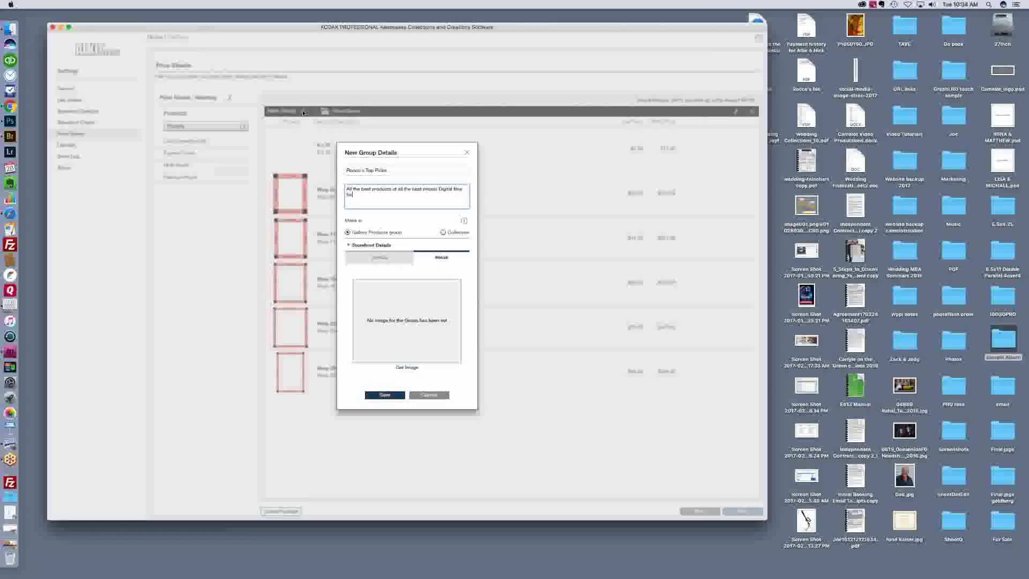
type(" are")
key("BackSpace")
key("BackSpace")
key("BackSpace")
key("BackSpace")
key("BackSpace")
type("g, albums")
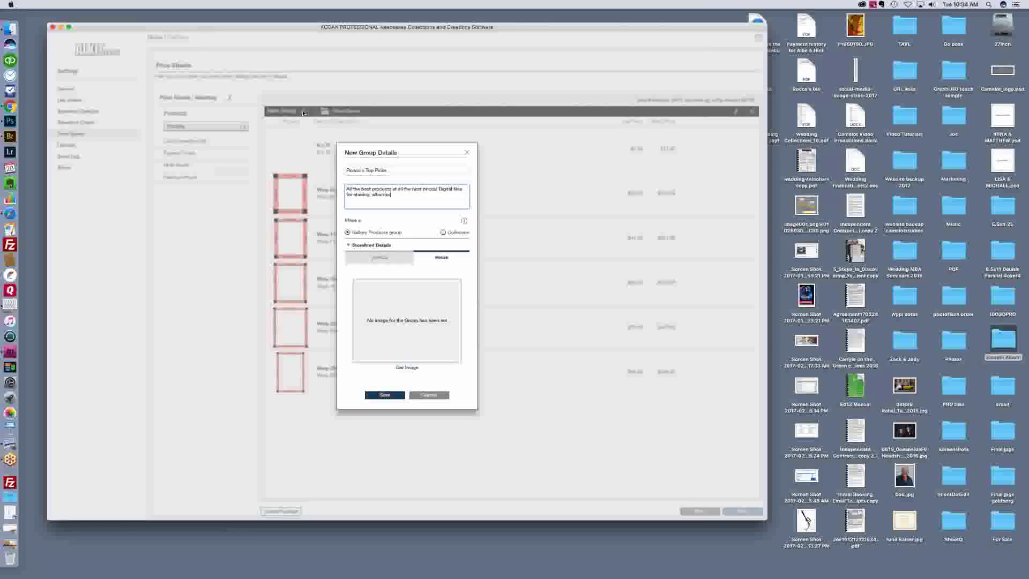
key("BackSpace")
type("for fe")
type("lling love")
type("ry and p")
type("rint")
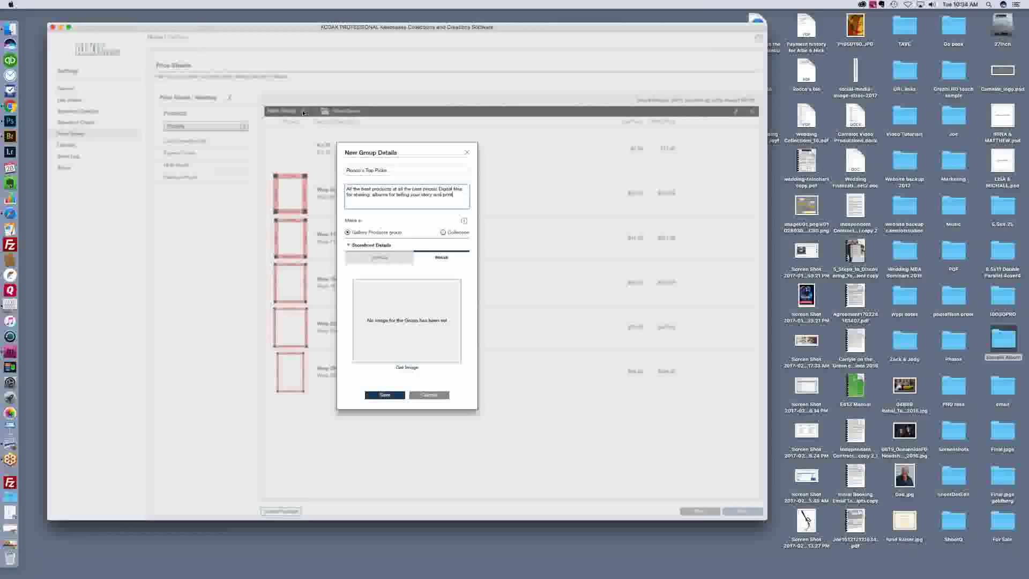
type(" studiocts li")
key("BackSpace")
key("BackSpace")
key("BackSpace")
key("BackSpace")
key("BackSpace")
type("ts fo pl")
key("BackSpace")
key("BackSpace")
key("BackSpace")
type("r p")
type("re")
type("ss")
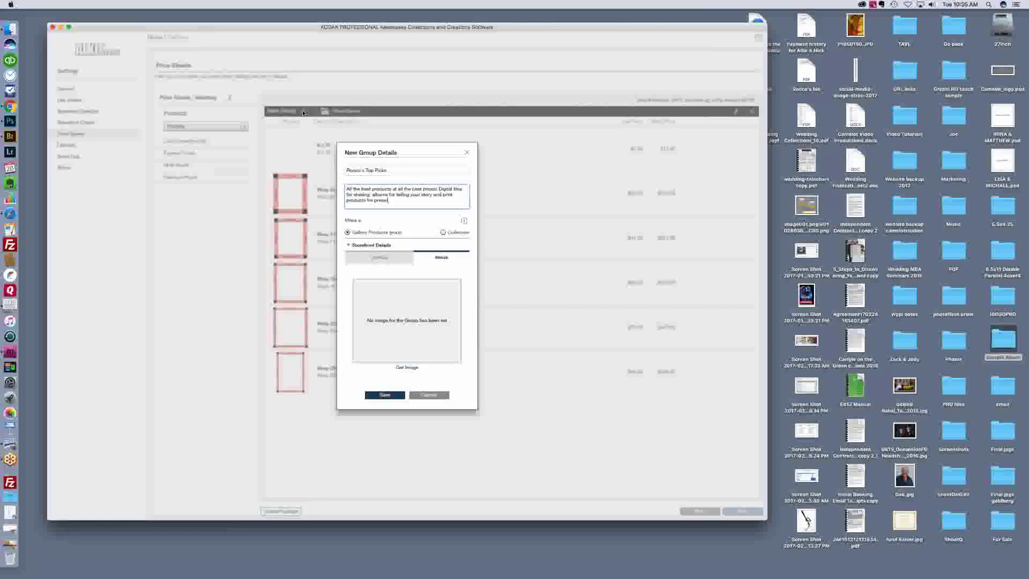
type("ving your lo")
key("BackSpace")
key("BackSpace")
type("occasion")
Step: Save the Top Picks group with its finished description
left_click(384, 395)
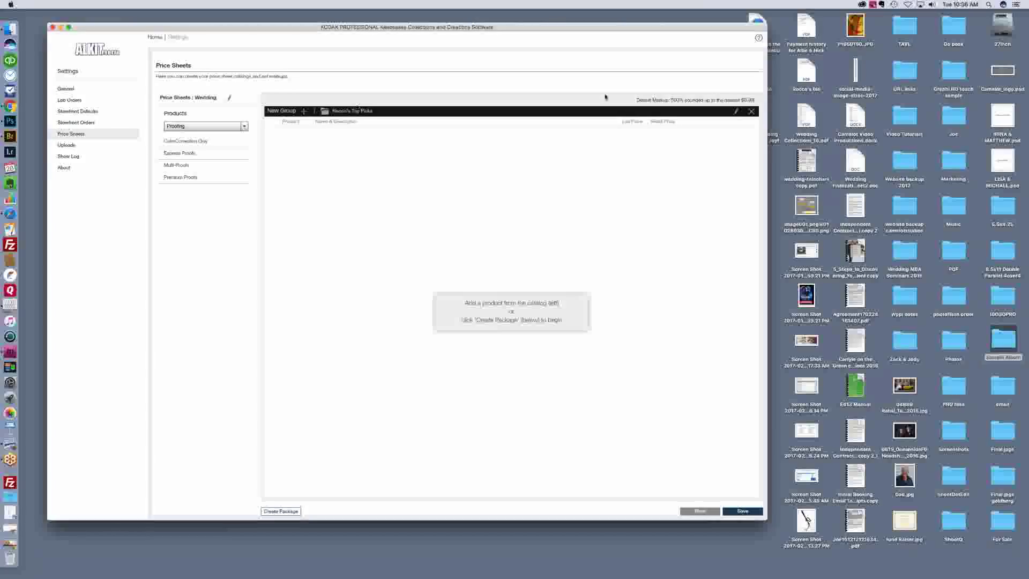
Step: Delete the empty Top Picks group after confirming, then start a new Collection-type group
left_click(736, 112)
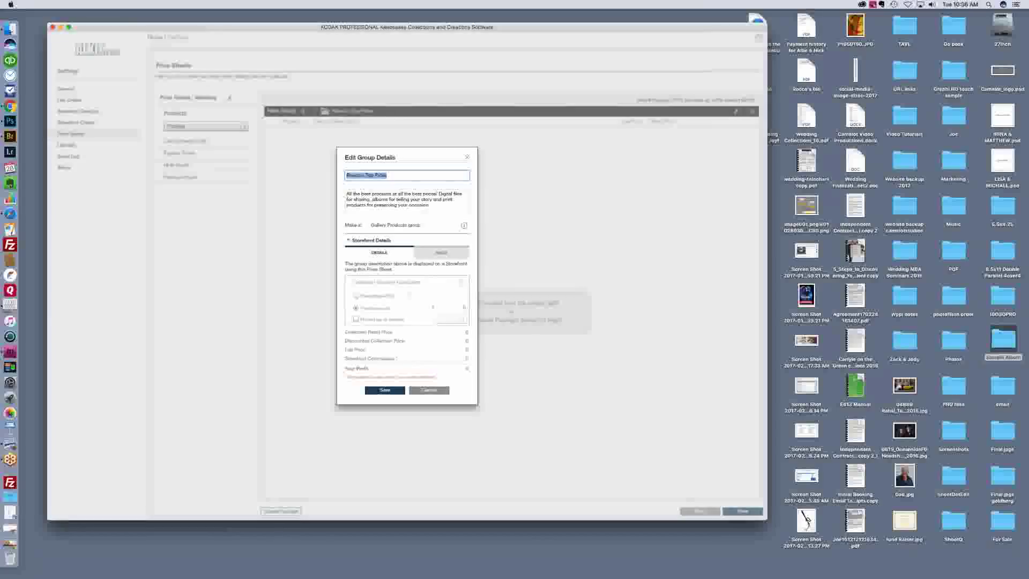
left_click(467, 157)
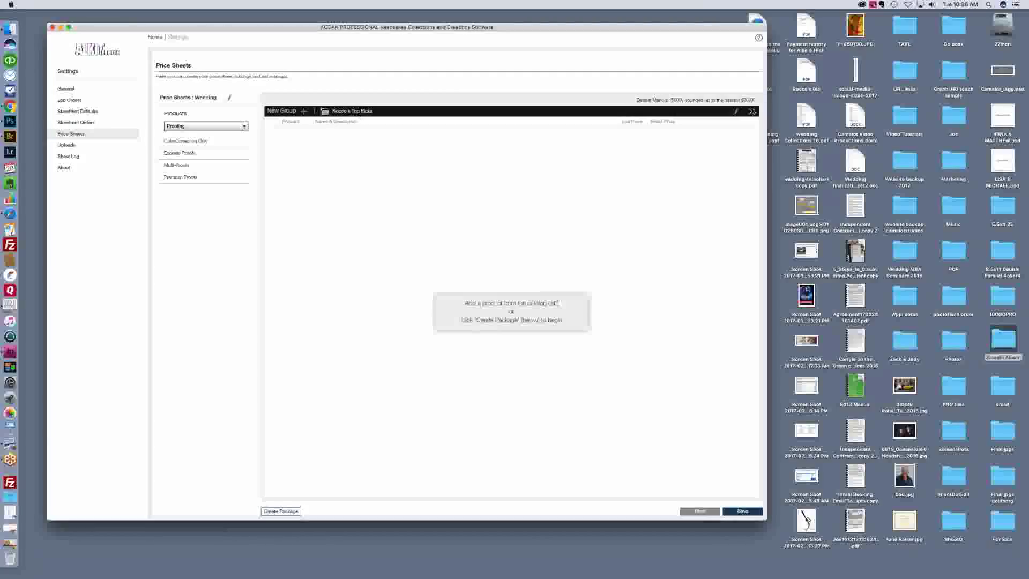
left_click(752, 112)
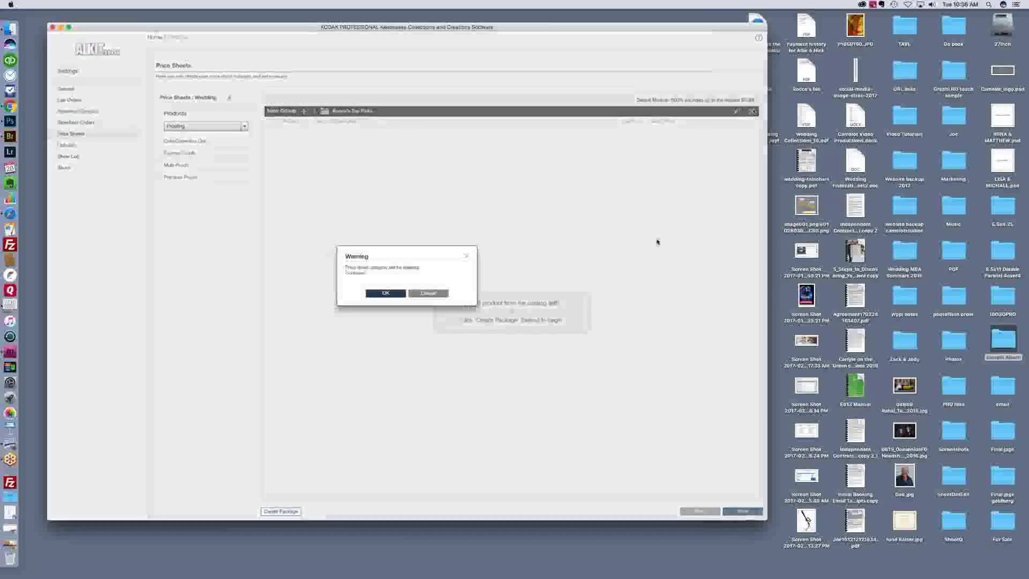
left_click(391, 294)
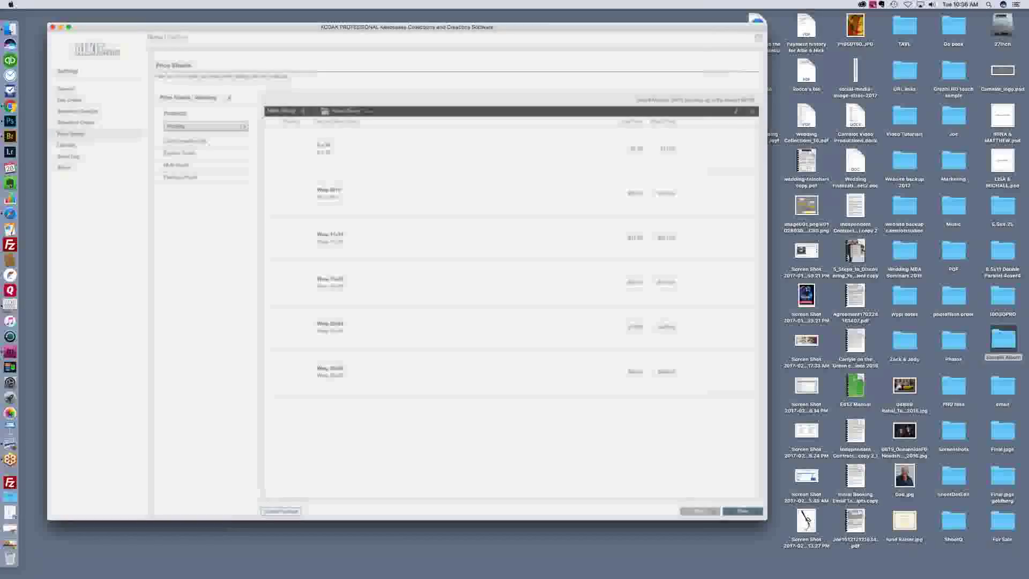
left_click(304, 111)
left_click(442, 233)
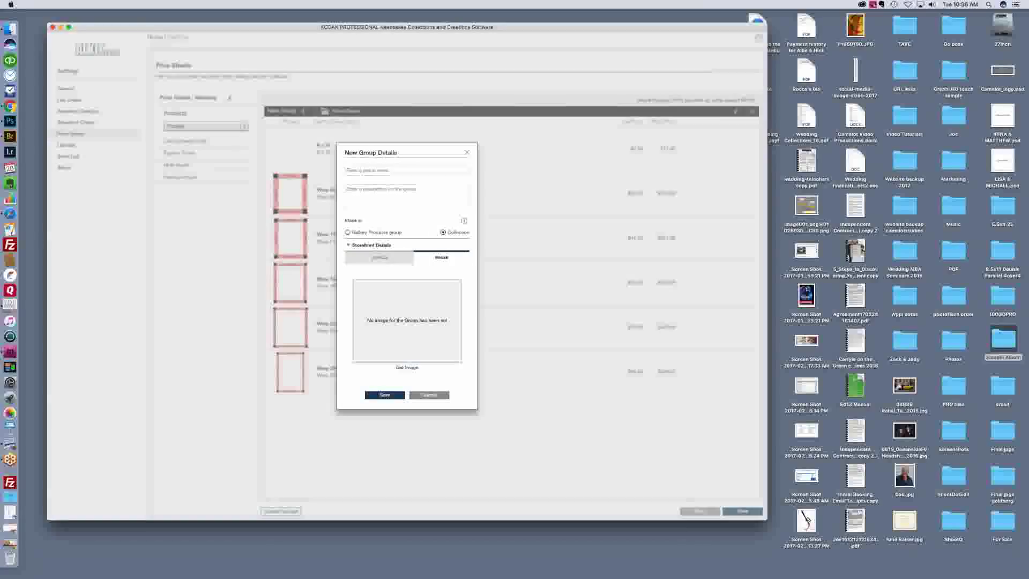
Step: Name the collection group Top Picks, describe it as 'All the best products…', and save it
left_click(397, 169)
type("Rustic")
type(" s Top Pic")
type("ks")
key("Tab")
type("Al")
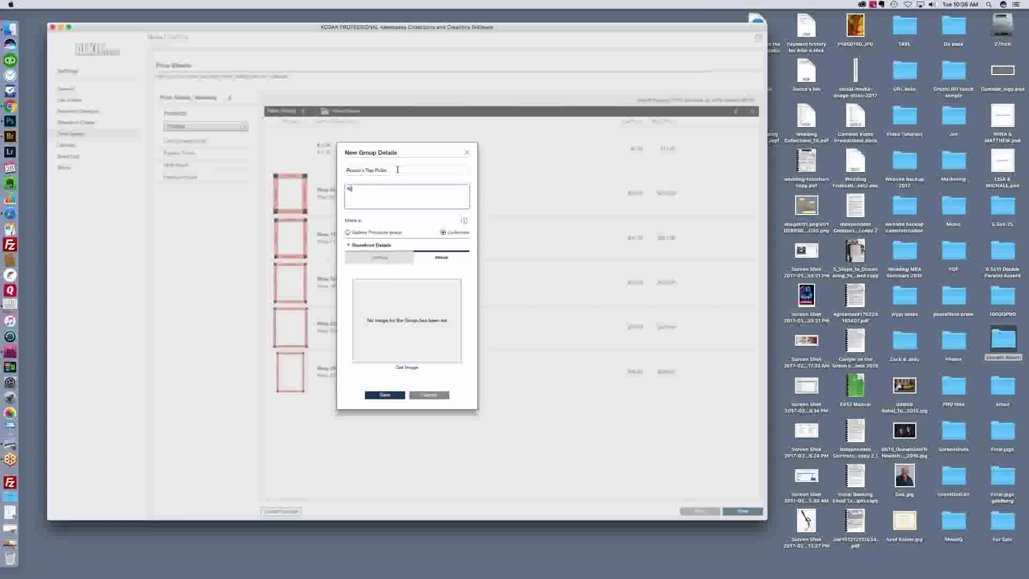
type("l the best products on")
key("BackSpace")
type("f all the ty")
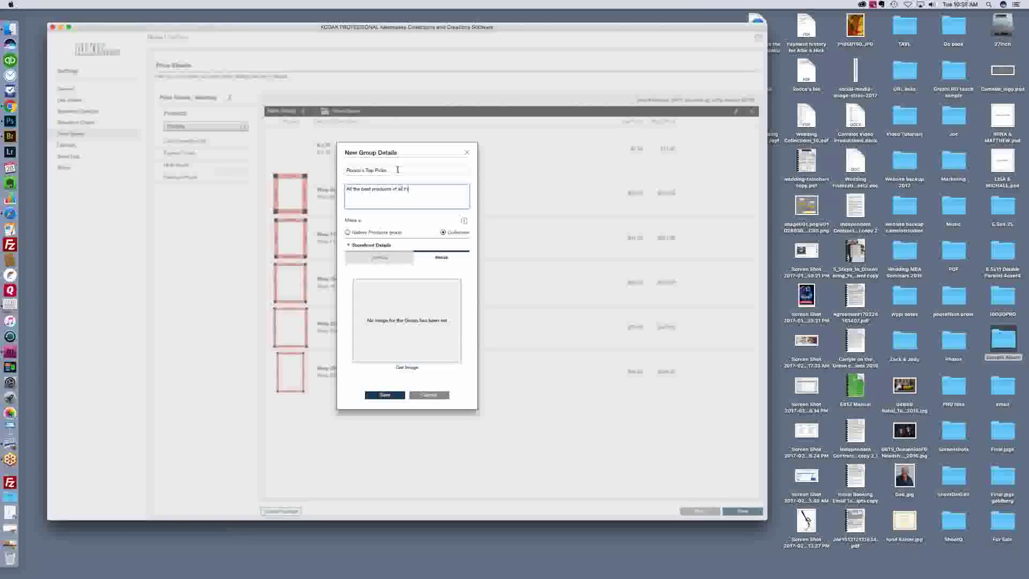
type("st online")
left_click(383, 399)
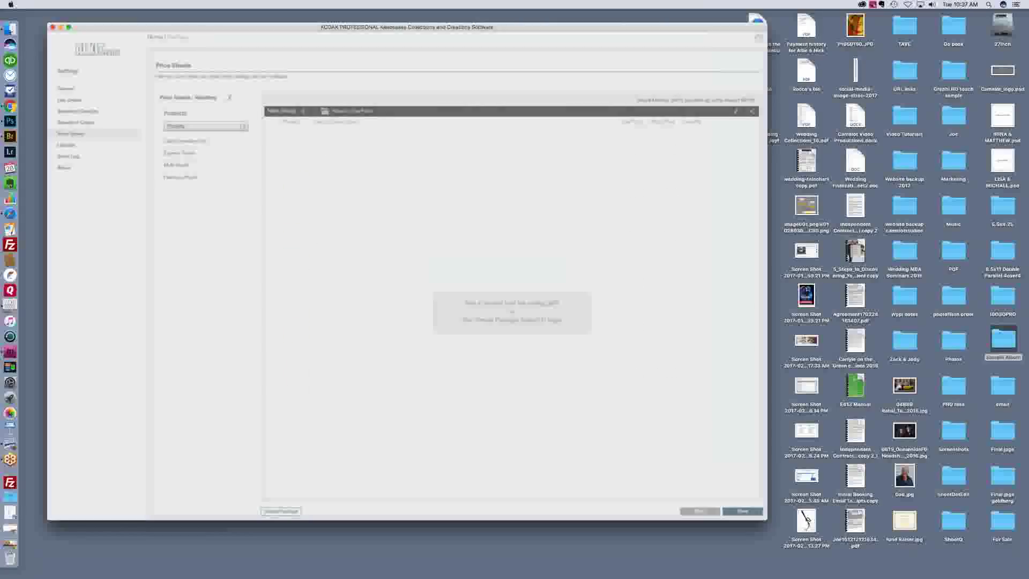
Step: Add the 10x10 Coffee Table leather album from Albums and Books to Top Picks, lab price $162.00
left_click(245, 127)
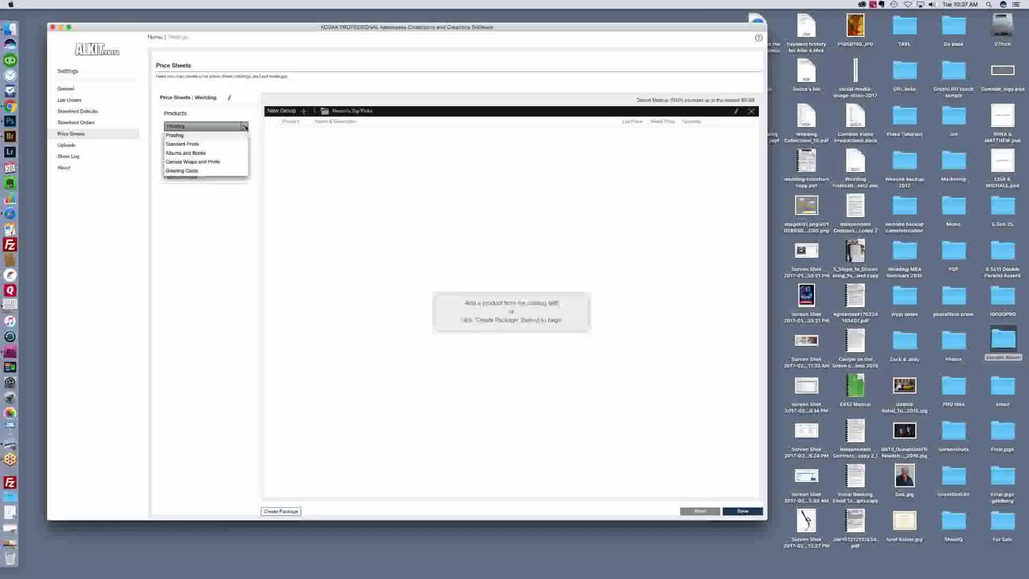
left_click(208, 153)
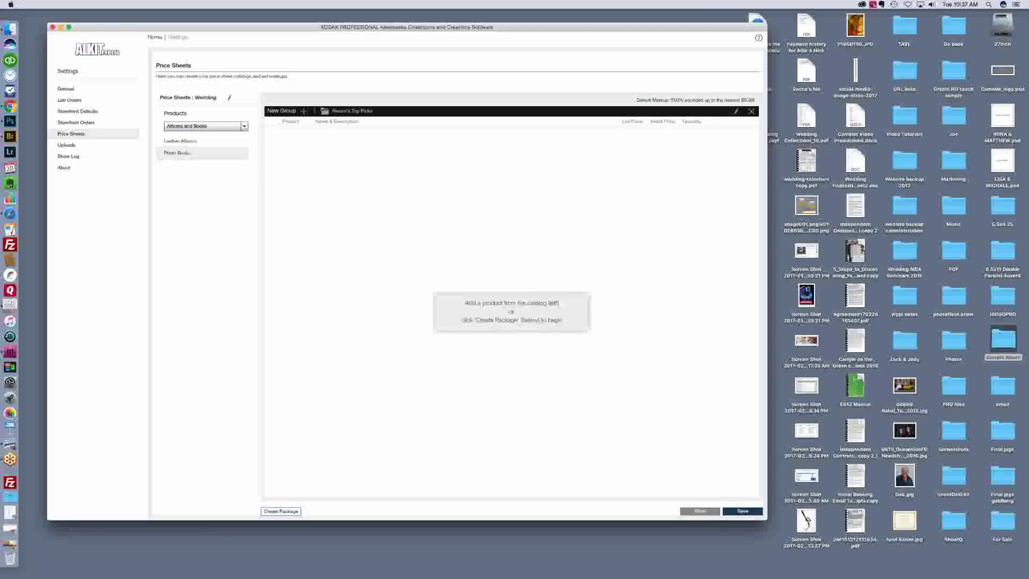
left_click(205, 144)
left_click(205, 143)
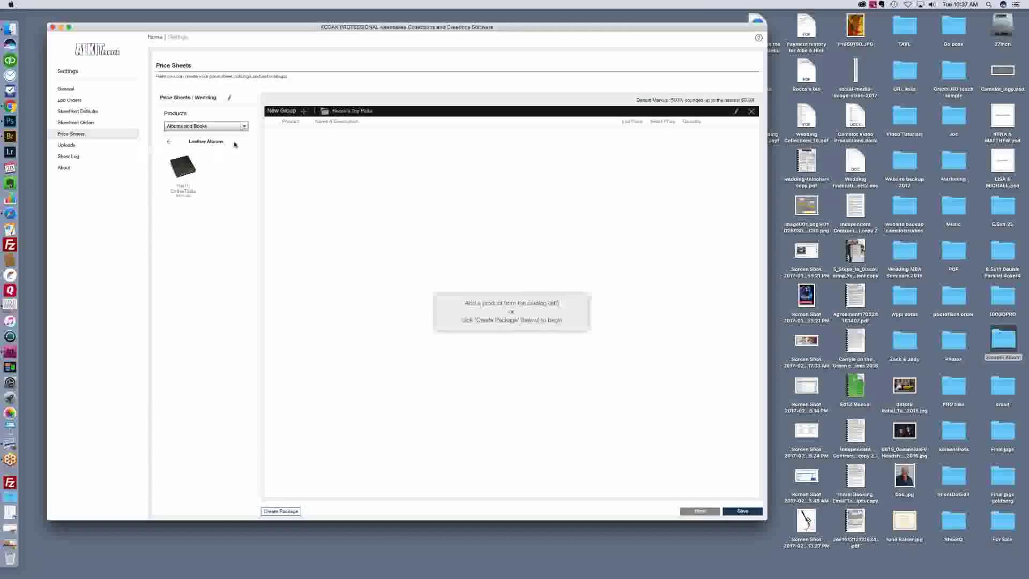
left_click(183, 173)
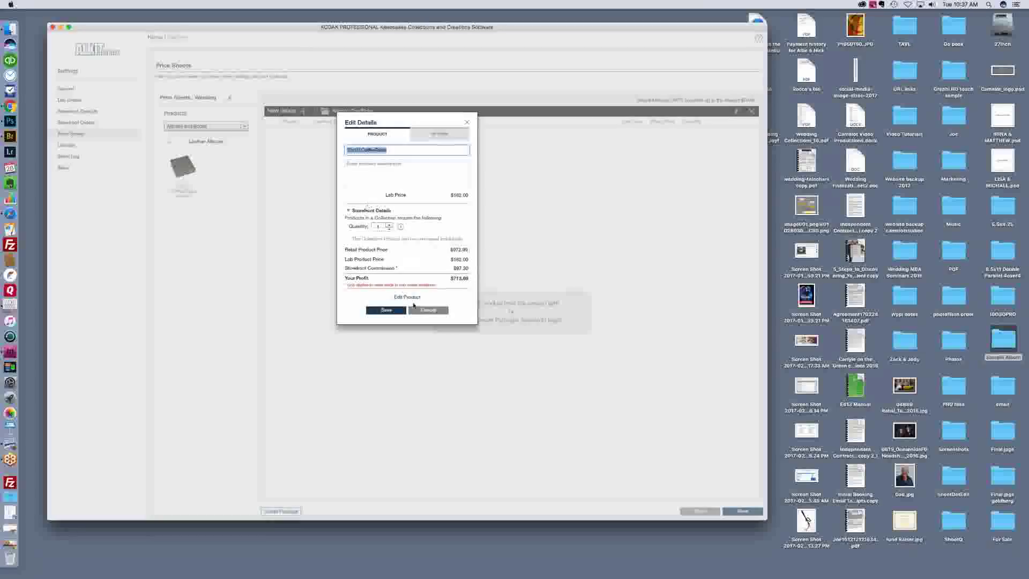
left_click(386, 309)
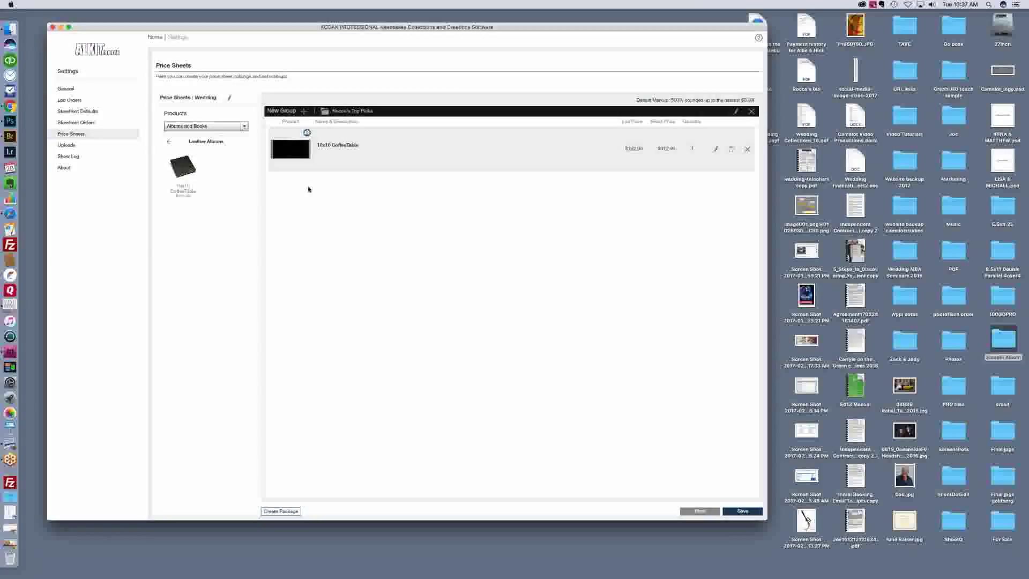
left_click(244, 126)
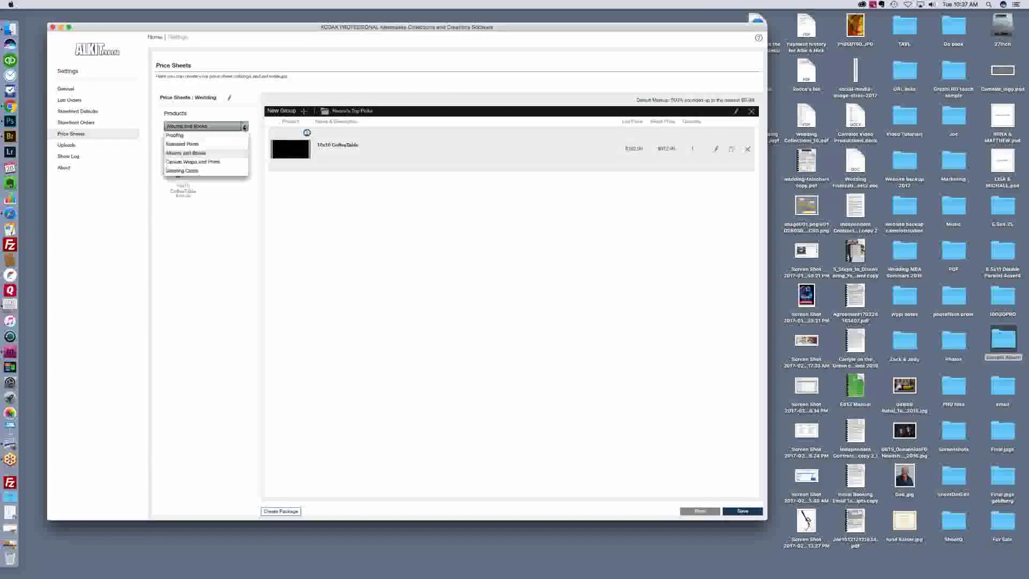
Step: Add a 10x10 Business Prints standard print ($3.75) to the Top Picks collection
left_click(213, 143)
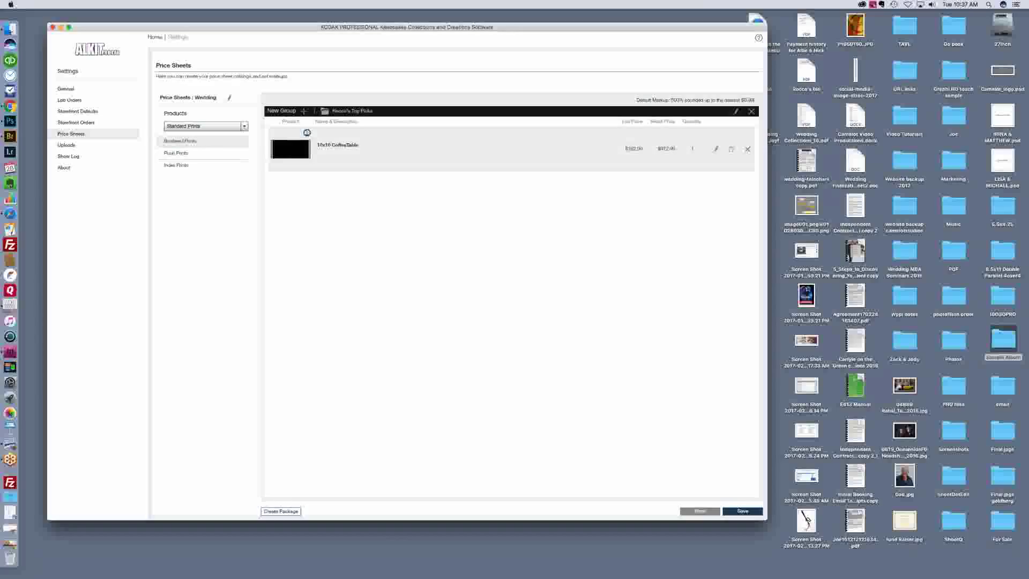
left_click(171, 140)
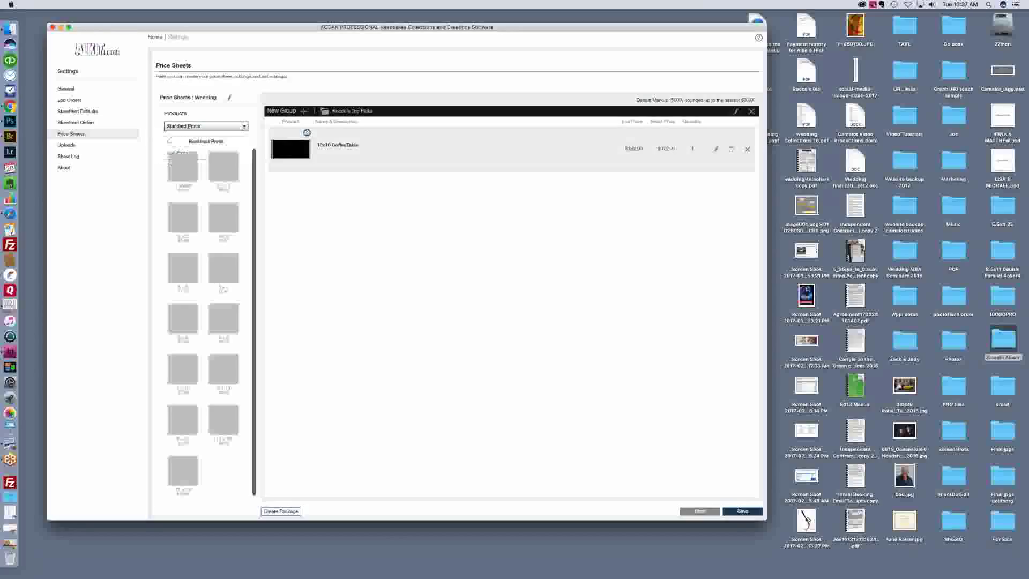
left_click(226, 428)
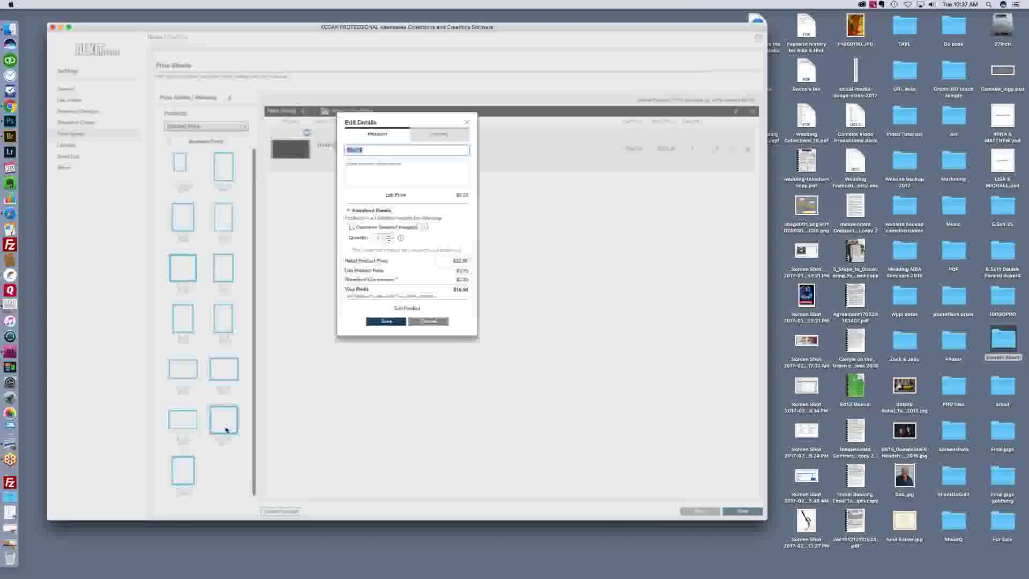
left_click(385, 320)
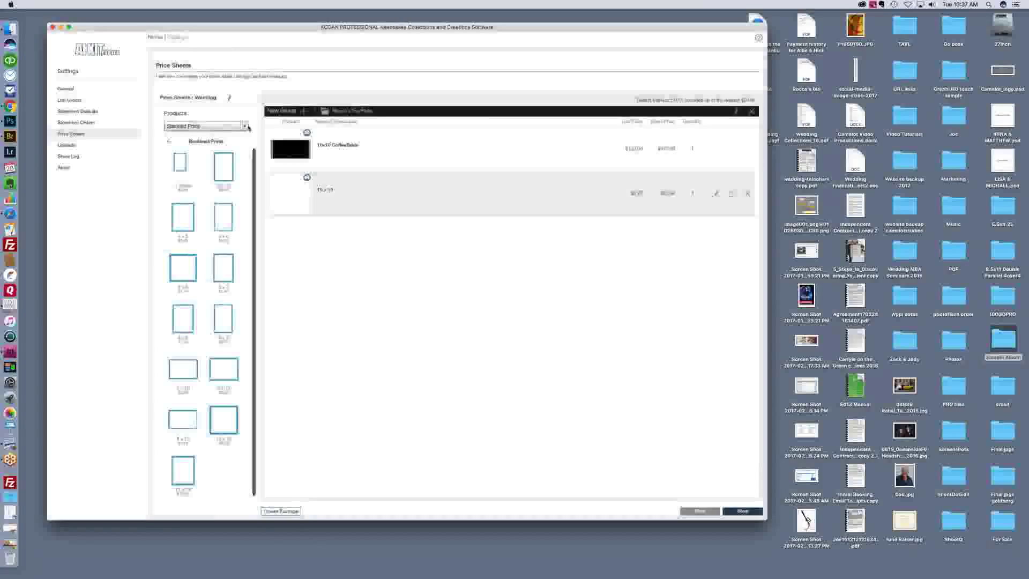
left_click(246, 126)
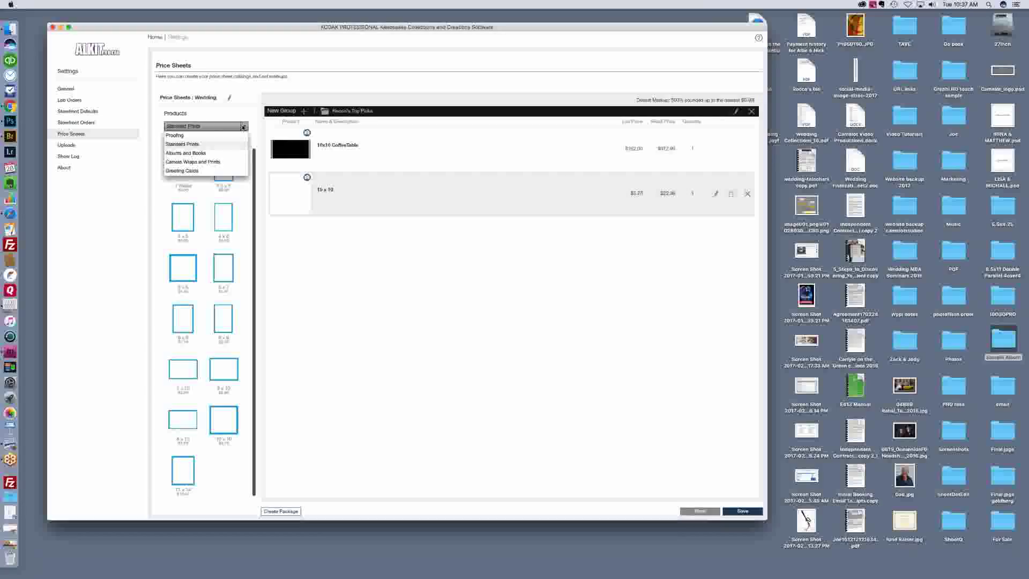
left_click(230, 161)
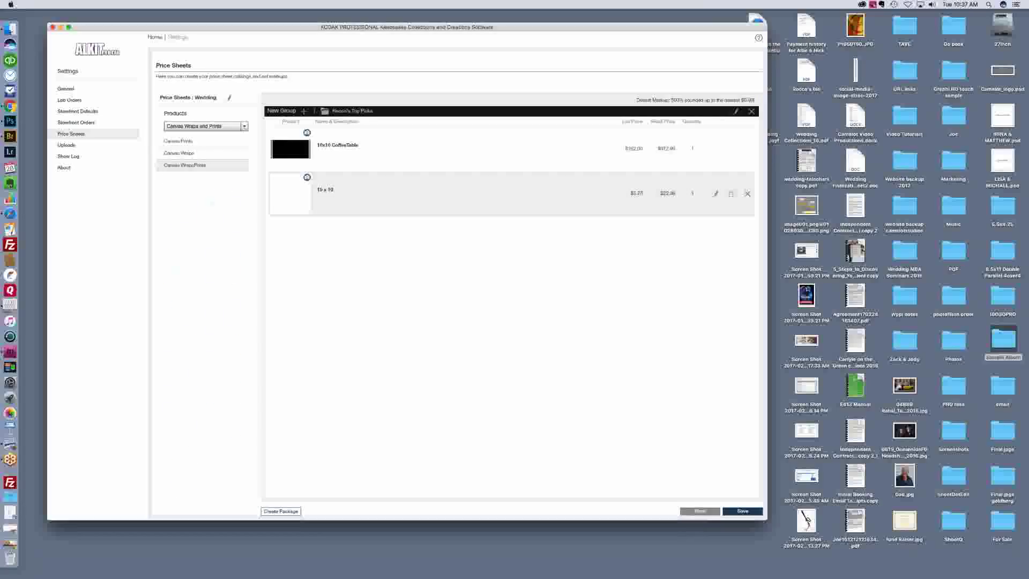
Step: Add a Wrap 24x36 canvas at $145.00 lab price to the Top Picks collection
left_click(202, 155)
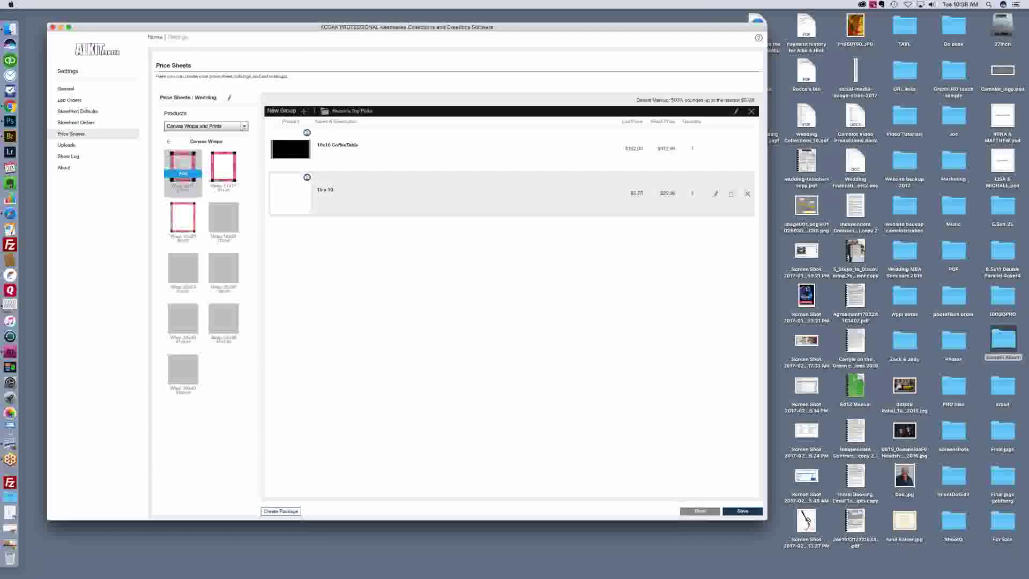
left_click(227, 328)
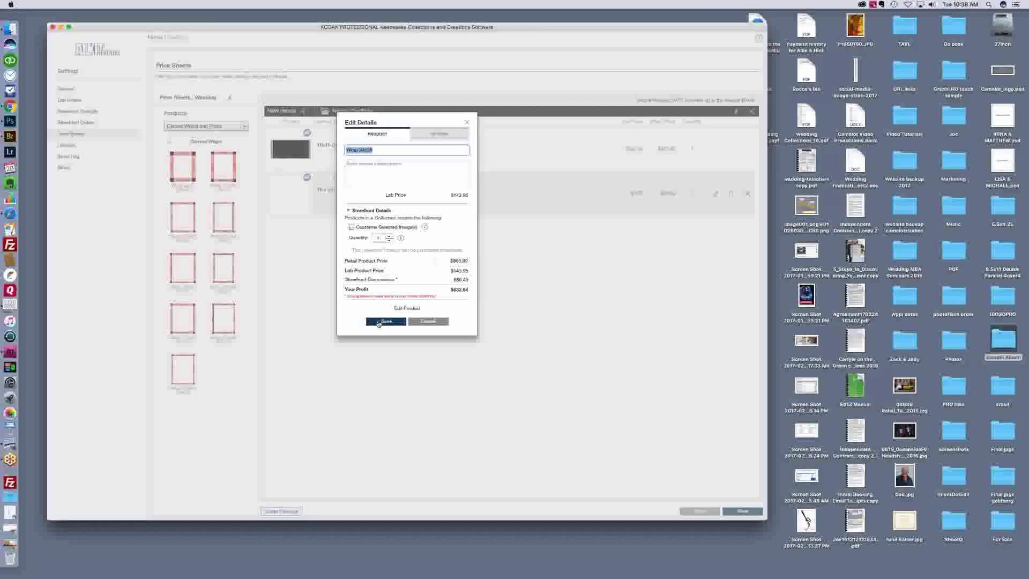
left_click(386, 322)
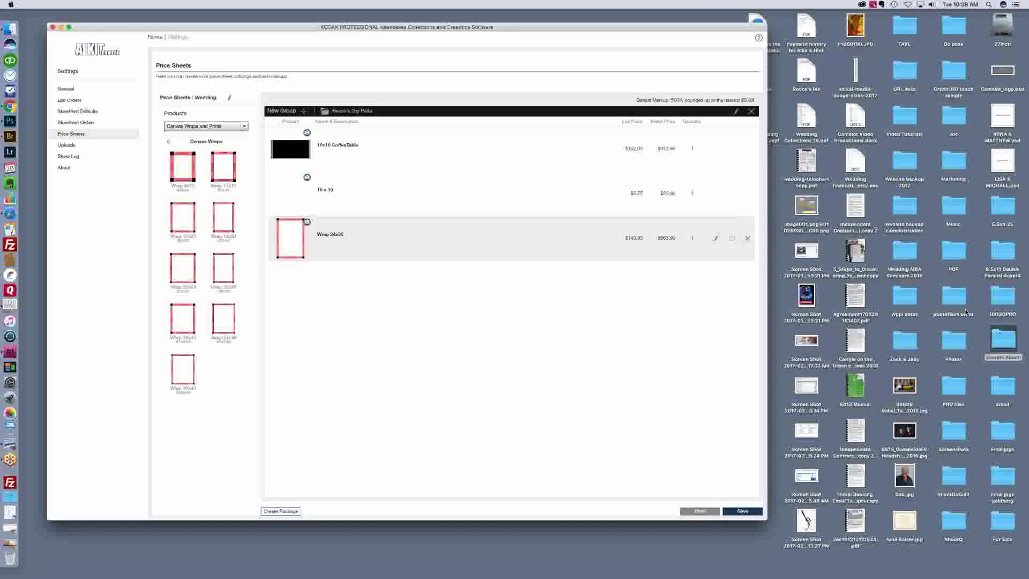
Step: Save the Wedding price sheet, close Settings, and show the existing projects list
left_click(745, 507)
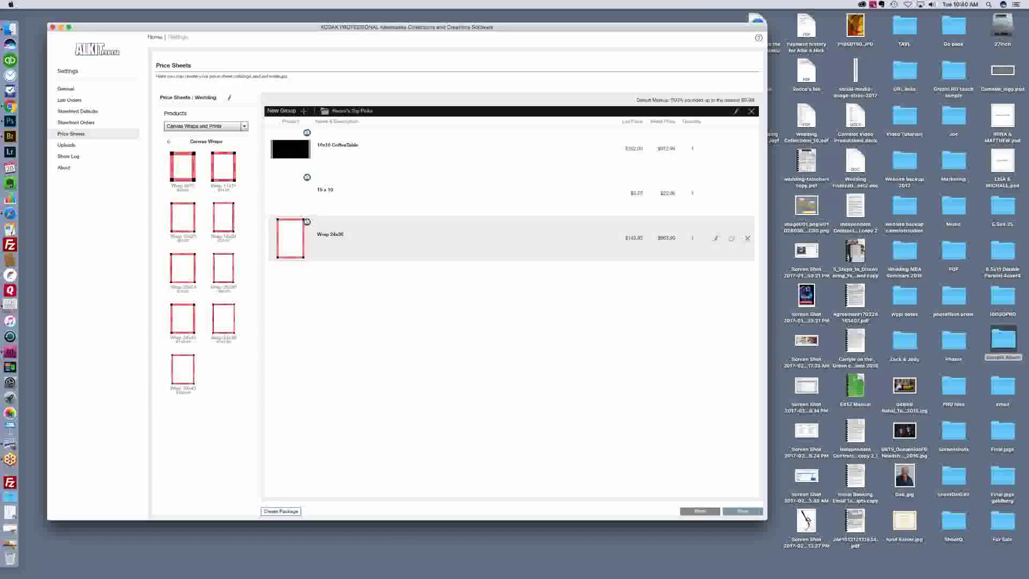
left_click(380, 153)
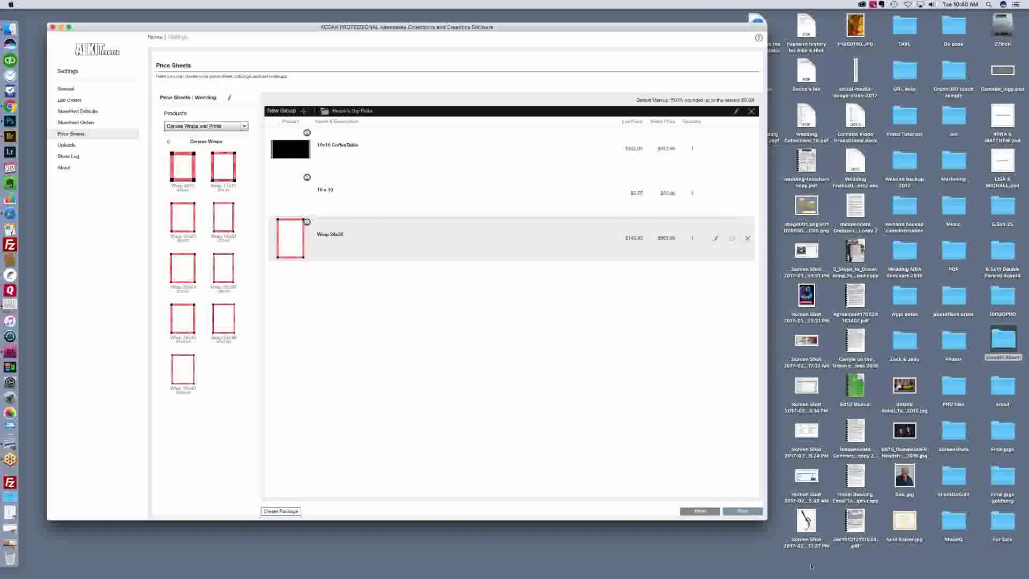
left_click_drag(806, 521, 9, 554)
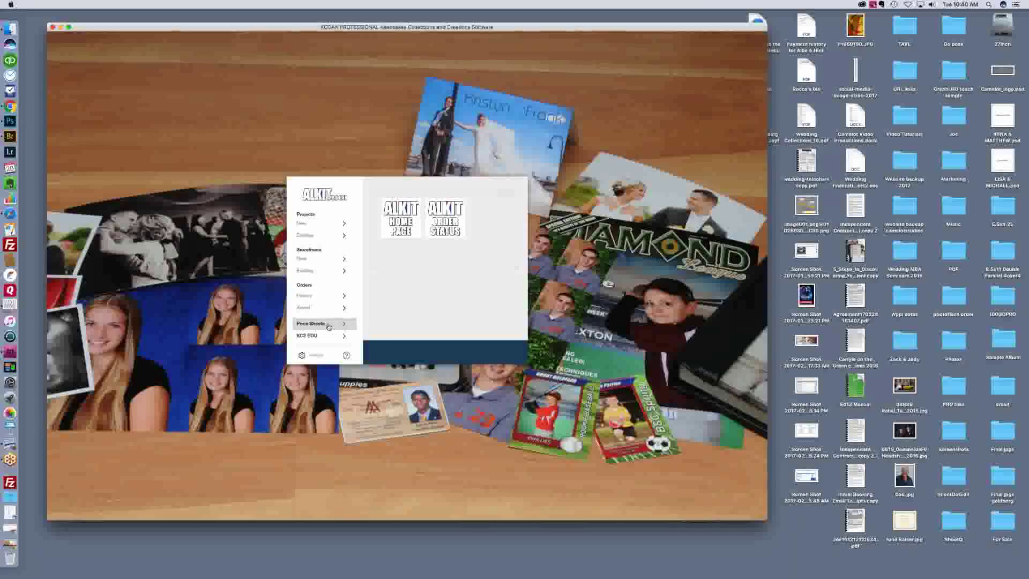
left_click(328, 236)
Step: Reopen the Al Demo project and choose Storefront as its next step
left_click(381, 207)
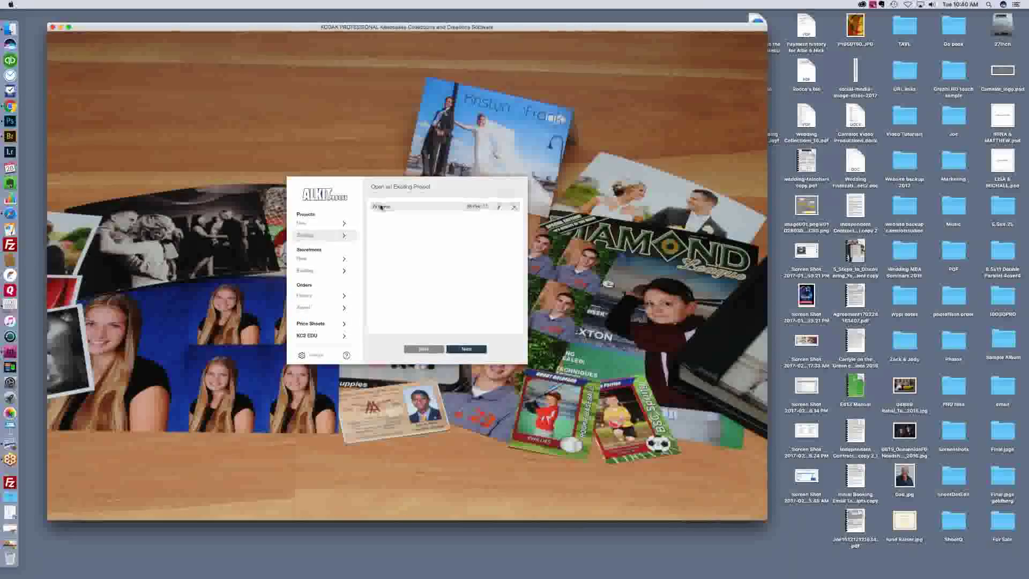
left_click(466, 349)
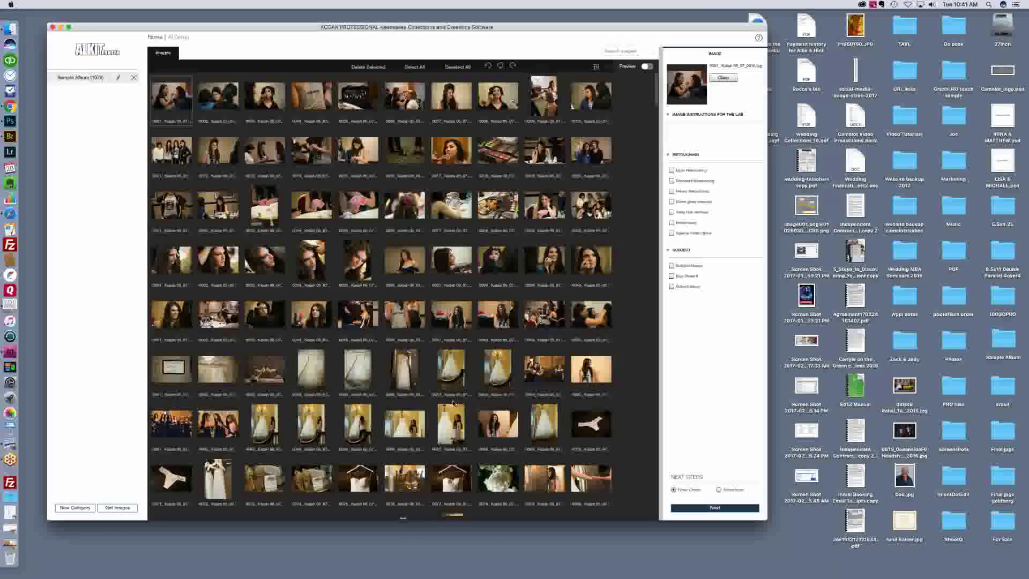
left_click(719, 490)
left_click(720, 510)
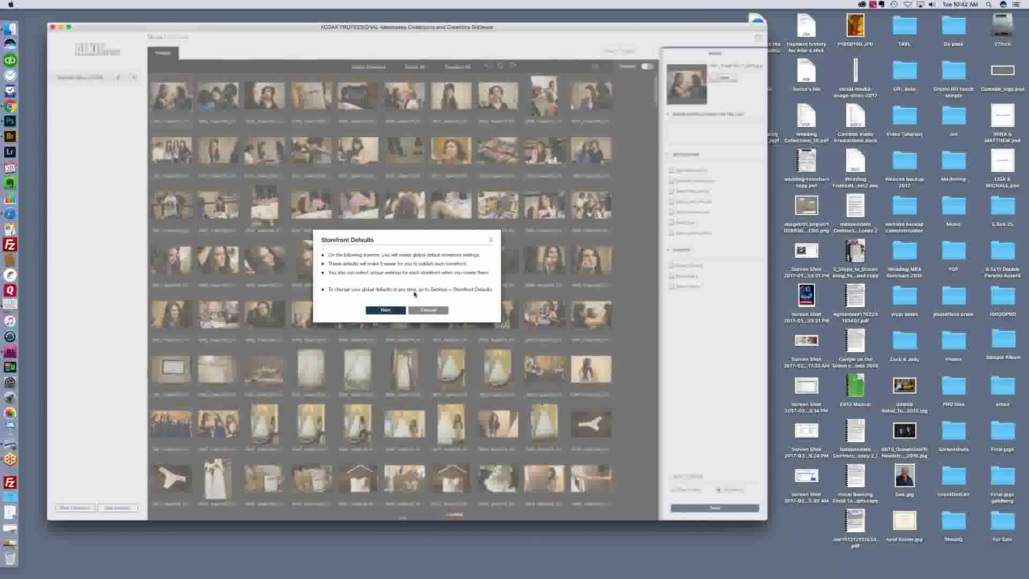
left_click(386, 310)
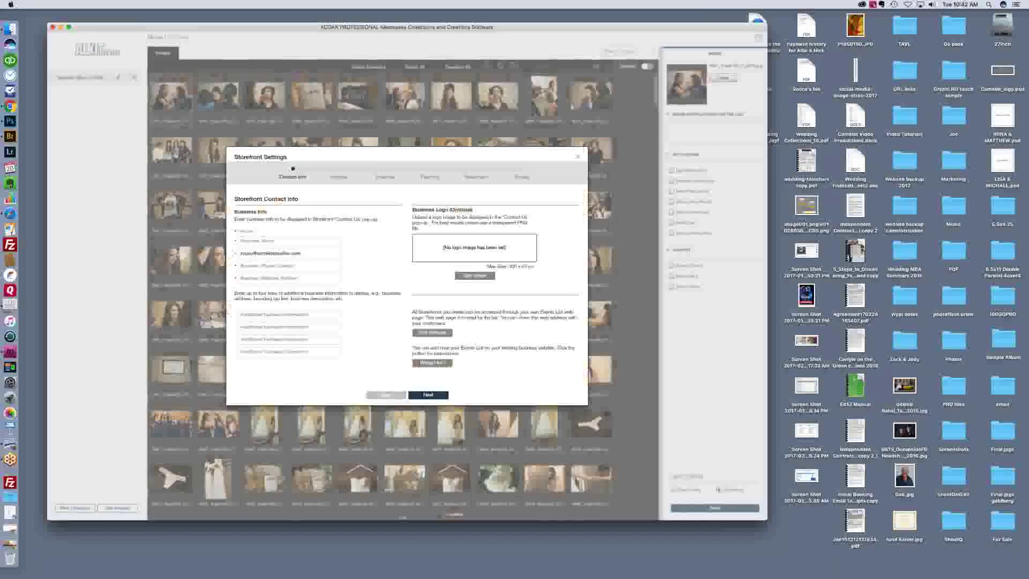
left_click(251, 240)
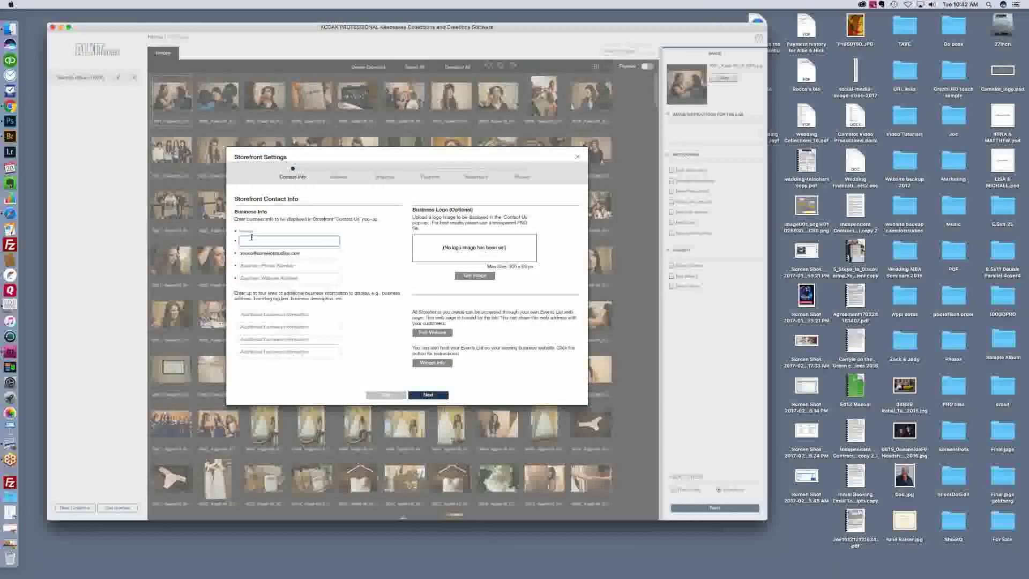
type("Camelot Studios")
key("BackSpace")
key("BackSpace")
key("BackSpace")
key("BackSpace")
key("BackSpace")
type("Films")
type("ios")
type(", ")
type("Inc.")
key("Tab")
key("Tab")
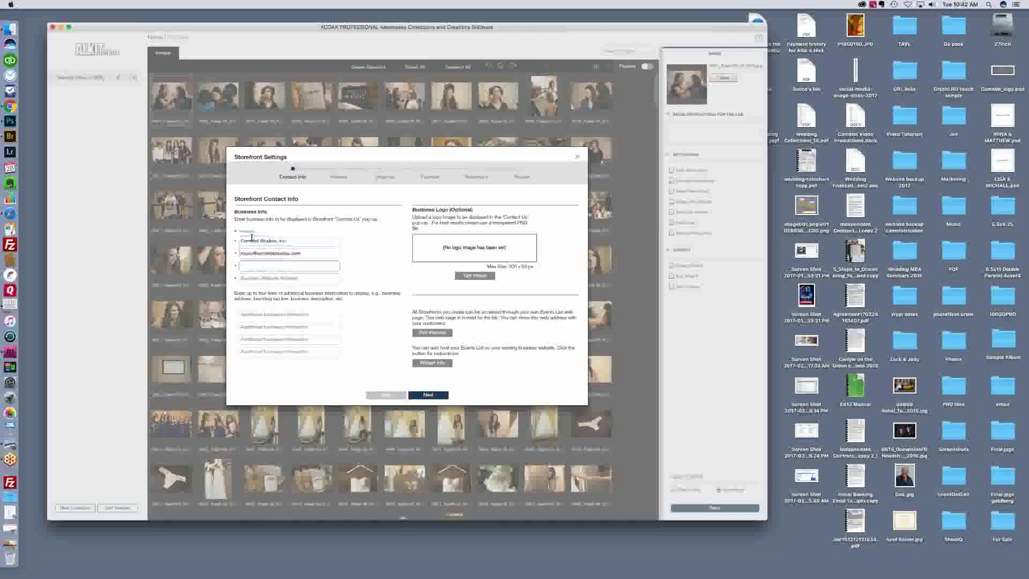
key("Tab")
type("w")
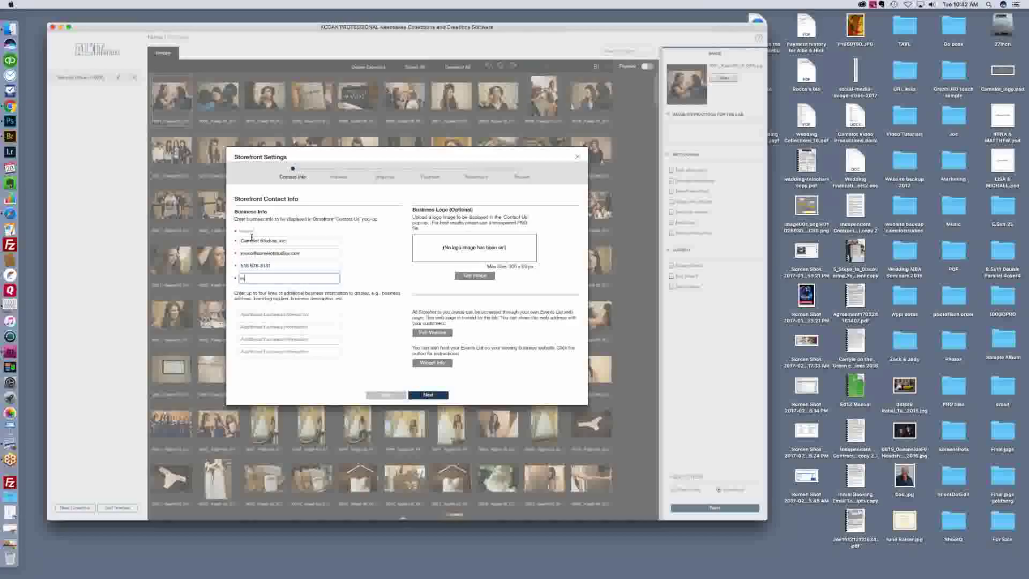
type("ww.camelotstudios.com")
Step: Enter the contact's full name, street address and city in the shipping address form
left_click(428, 397)
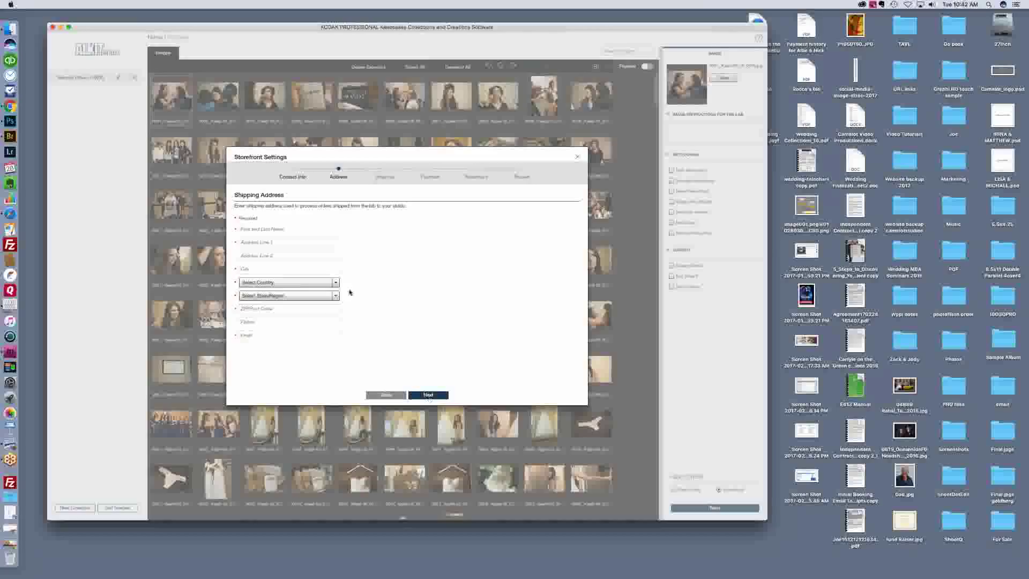
key("Tab")
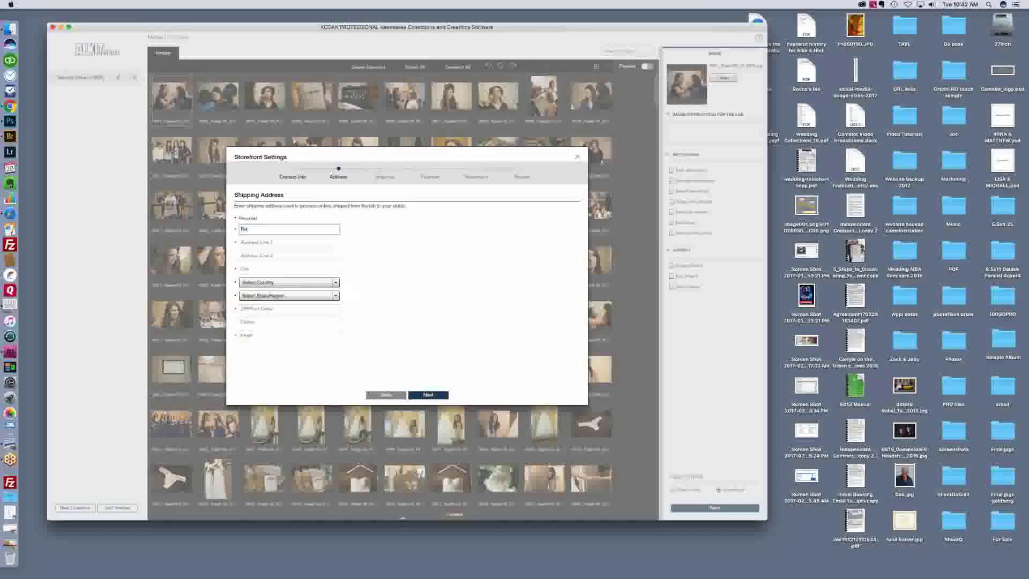
key("Tab")
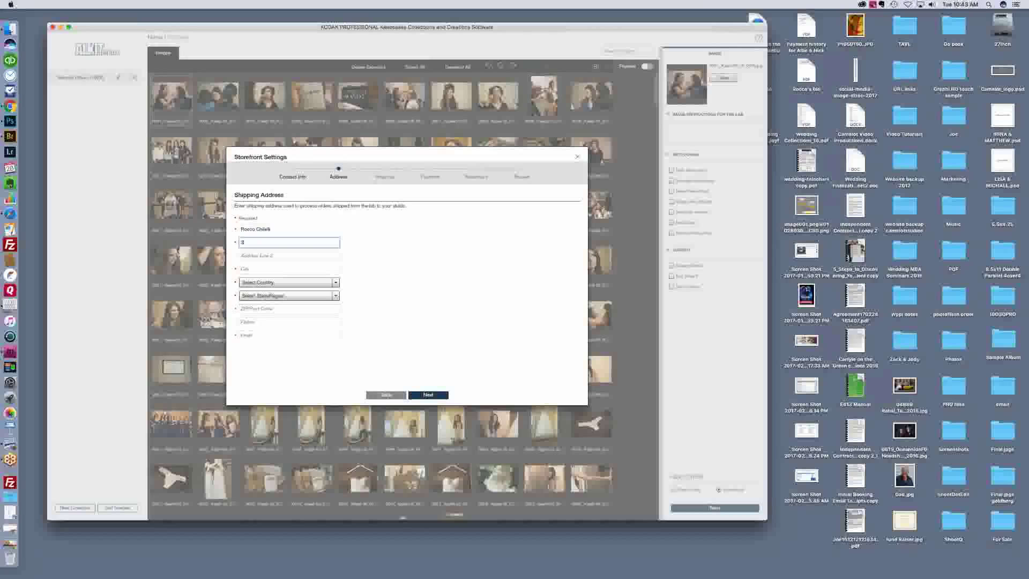
key("Tab")
key("Tab")
type("Oceansid")
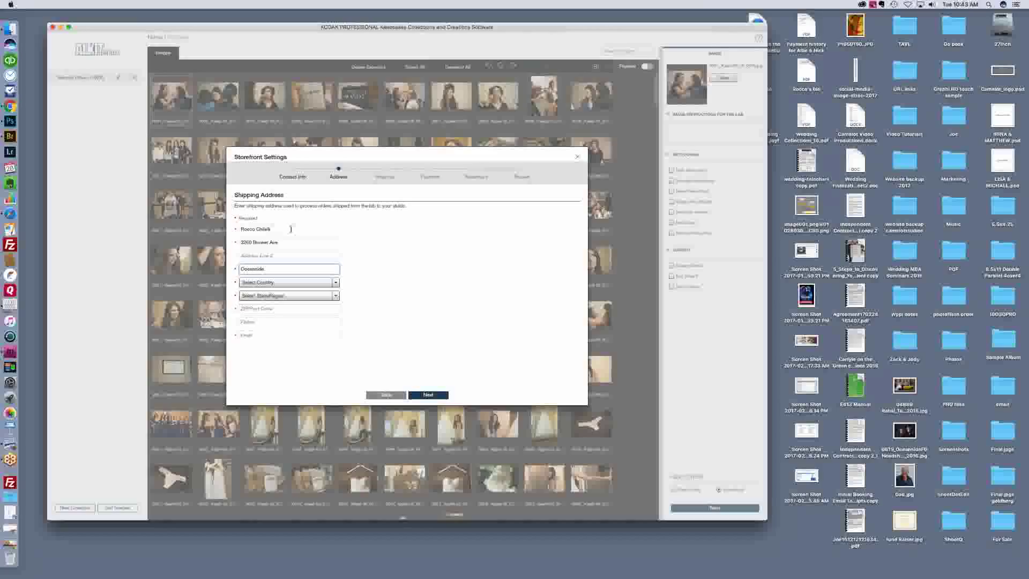
Step: Set country United States and state New York, then add the ZIP code and contact e-mail
left_click(302, 284)
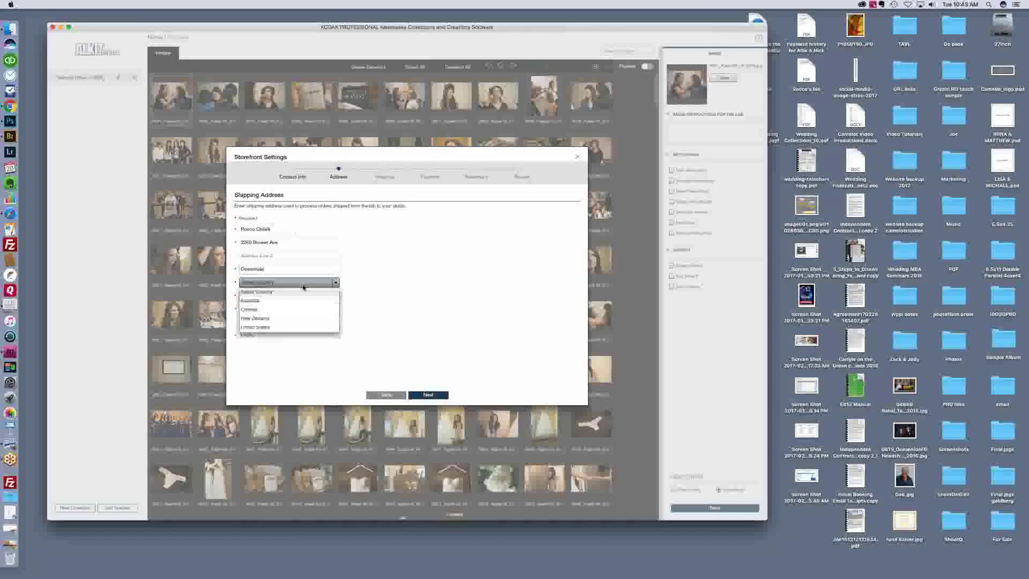
left_click(268, 327)
left_click(275, 298)
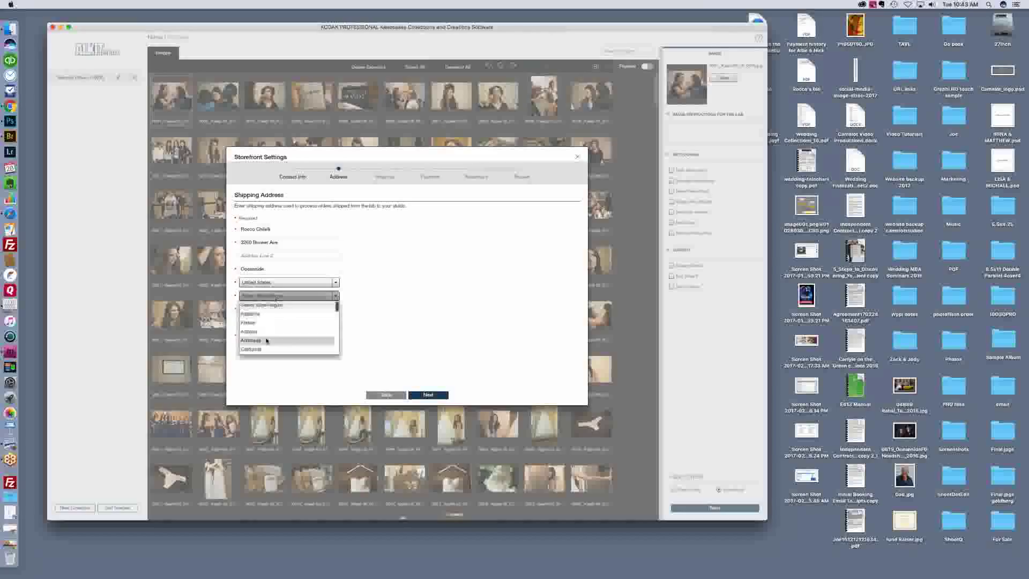
left_click(337, 330)
left_click_drag(338, 331, 337, 333)
left_click(252, 346)
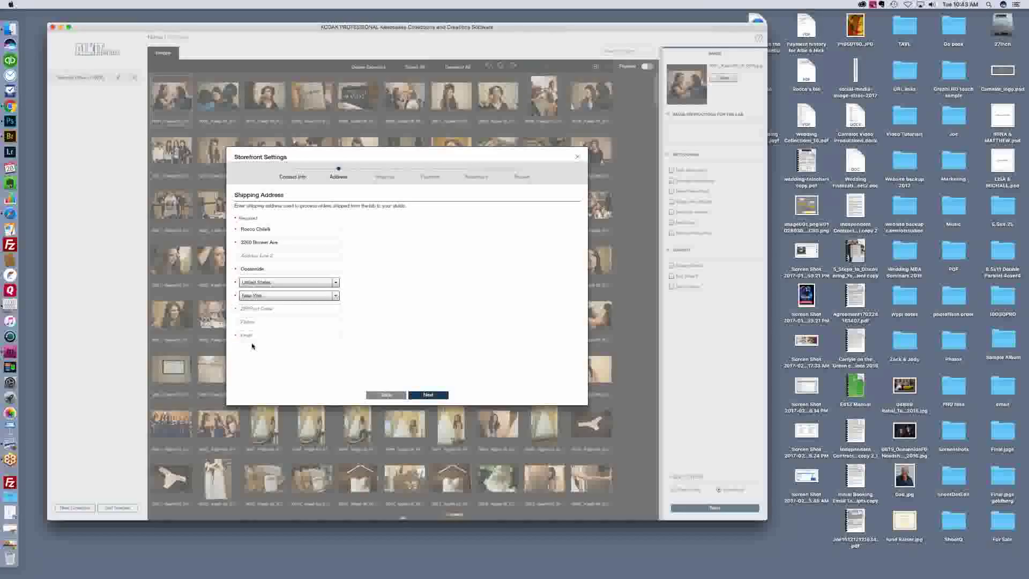
left_click(250, 309)
type("11572")
left_click(310, 340)
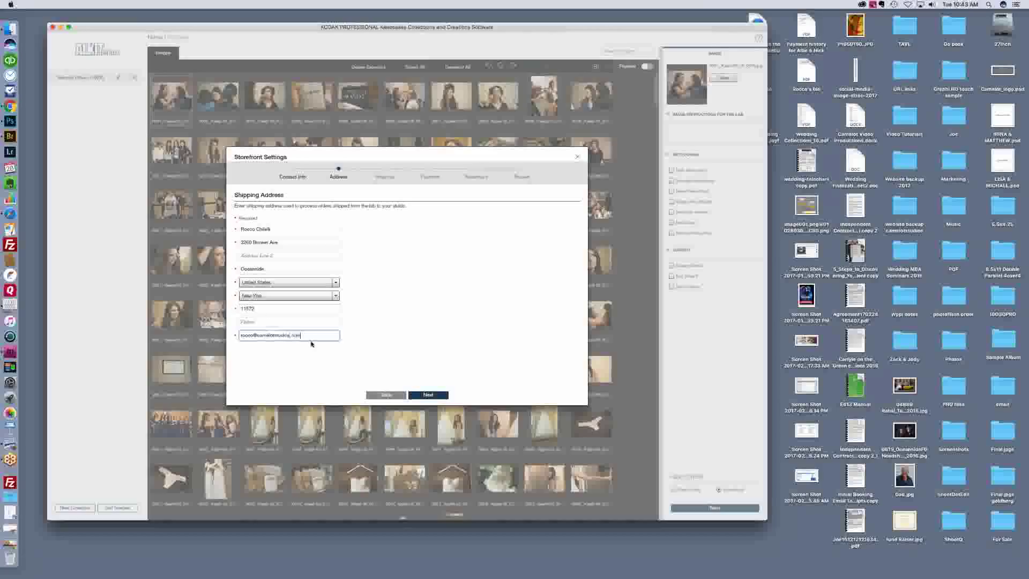
left_click(414, 392)
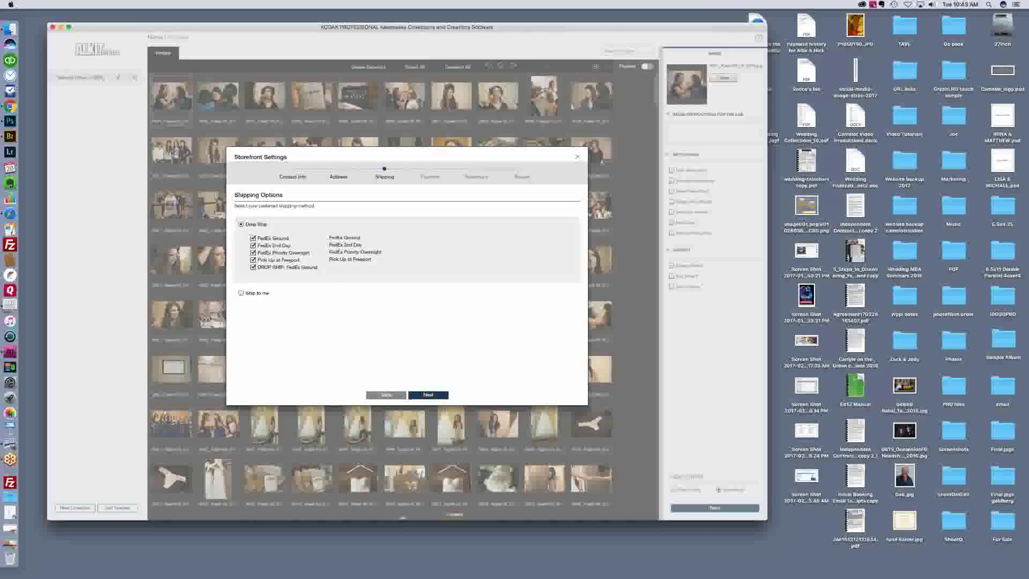
Step: Keep the default Drop Ship options and advance to the Payment step
key("Return")
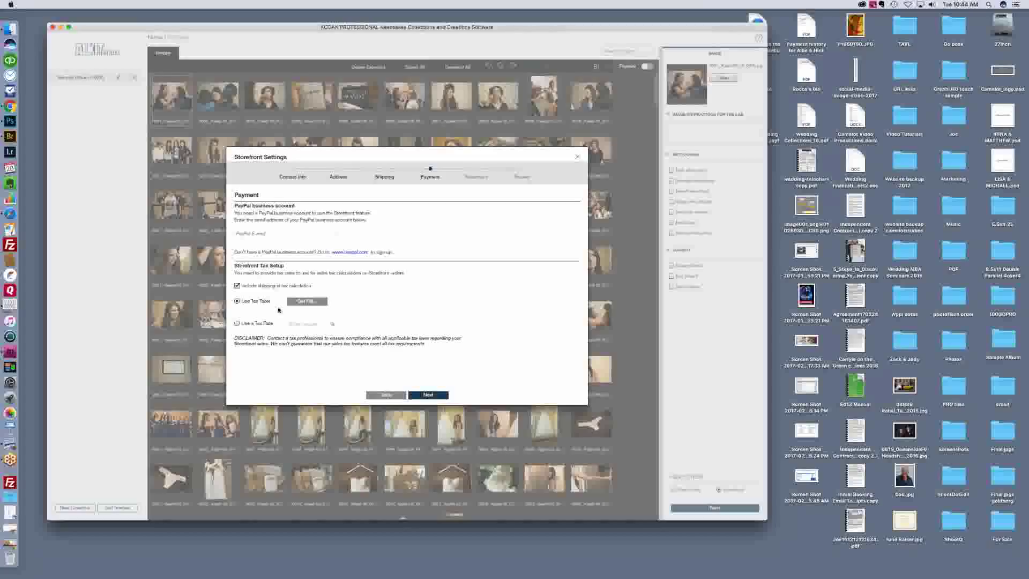
Step: Enter the PayPal business e-mail and set a flat 8.625% tax rate
left_click(253, 234)
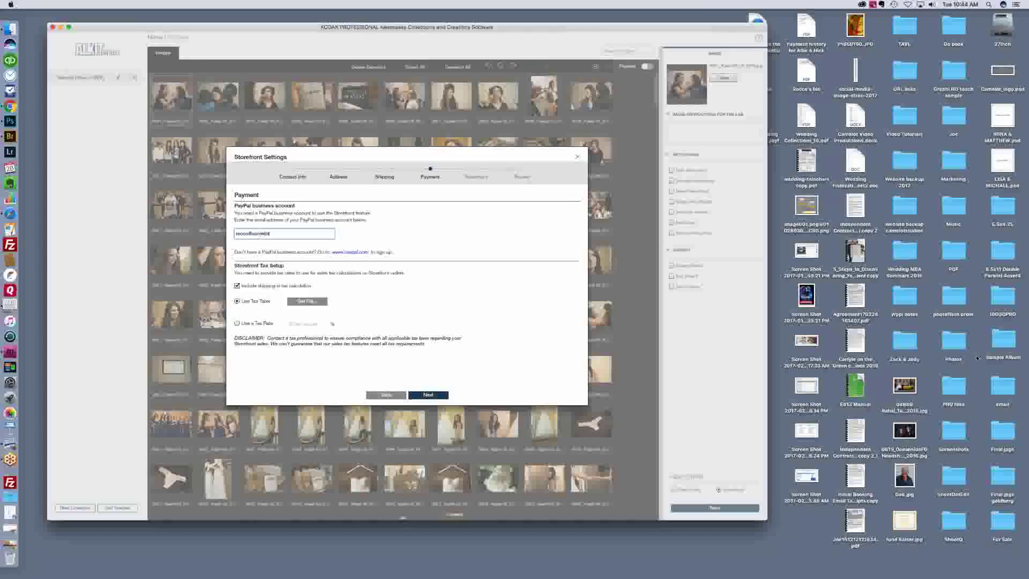
left_click(238, 323)
left_click(302, 327)
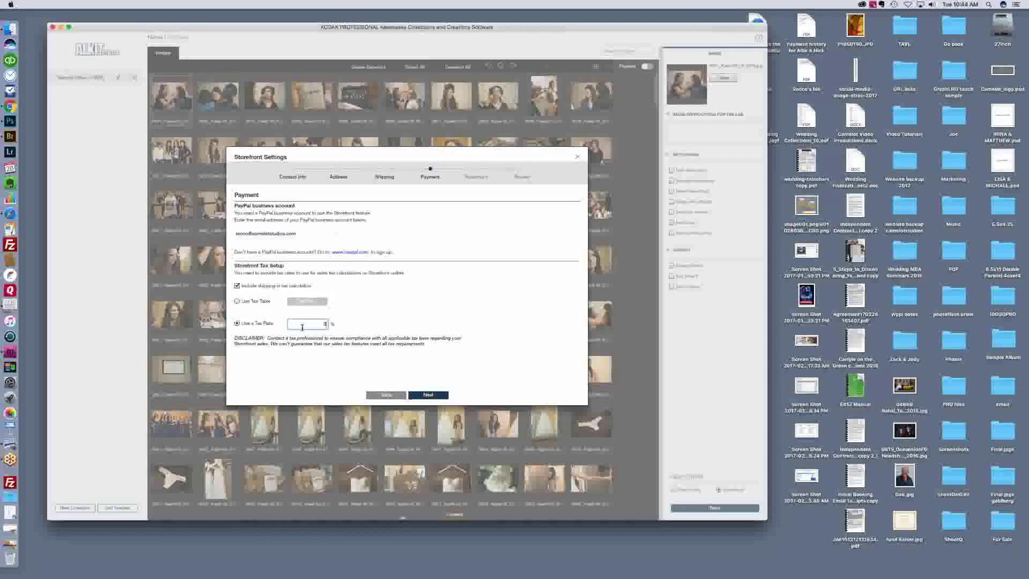
type("8.625")
left_click(434, 394)
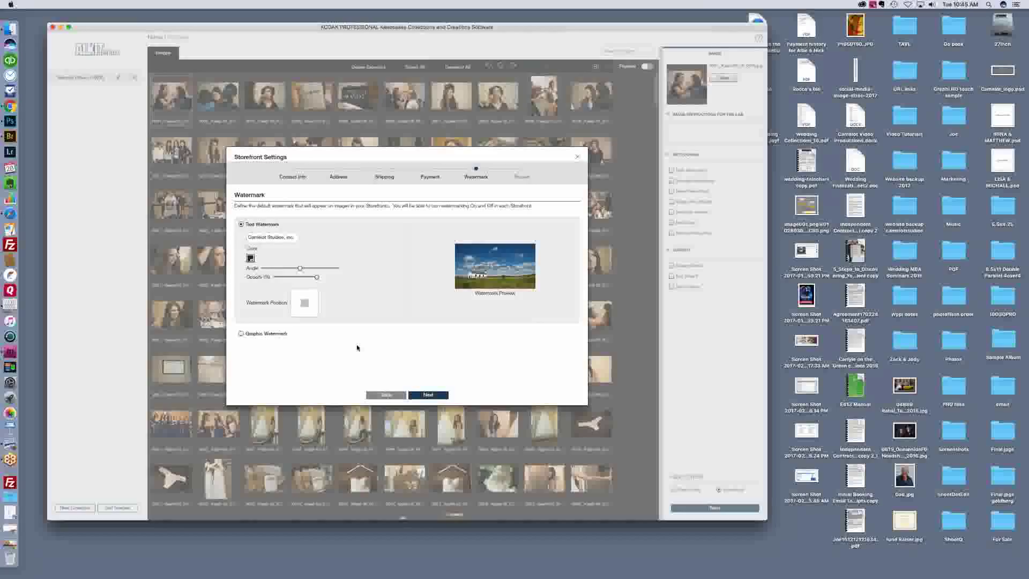
Step: Review and finish the storefront settings, then continue past the Storefront Set Up summary
left_click(434, 396)
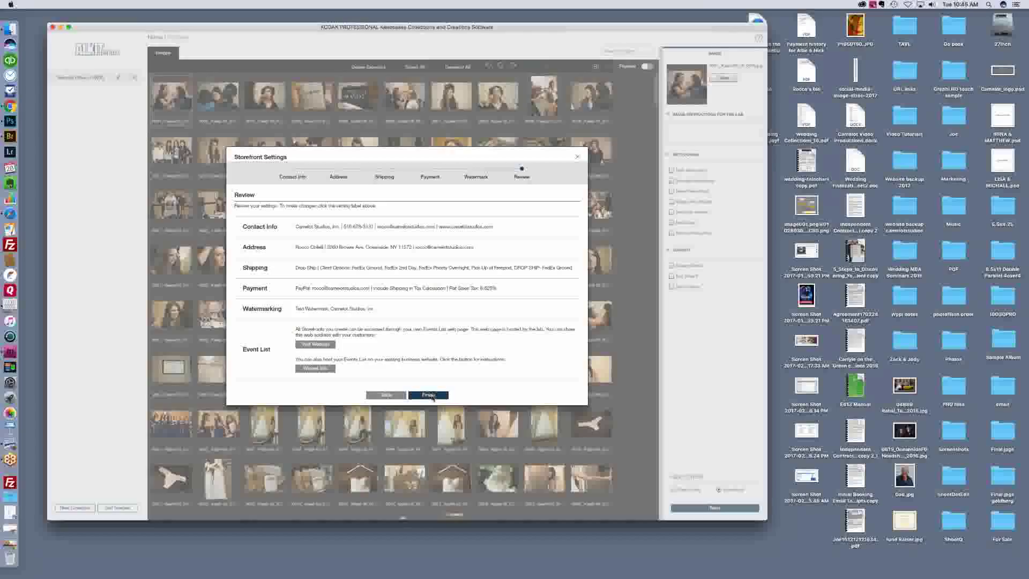
left_click(431, 396)
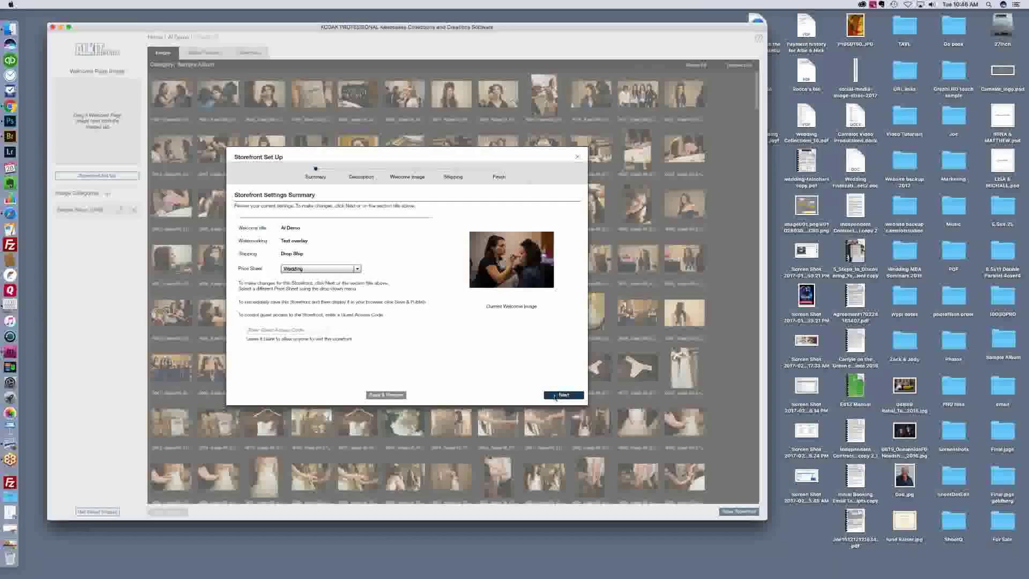
left_click(557, 396)
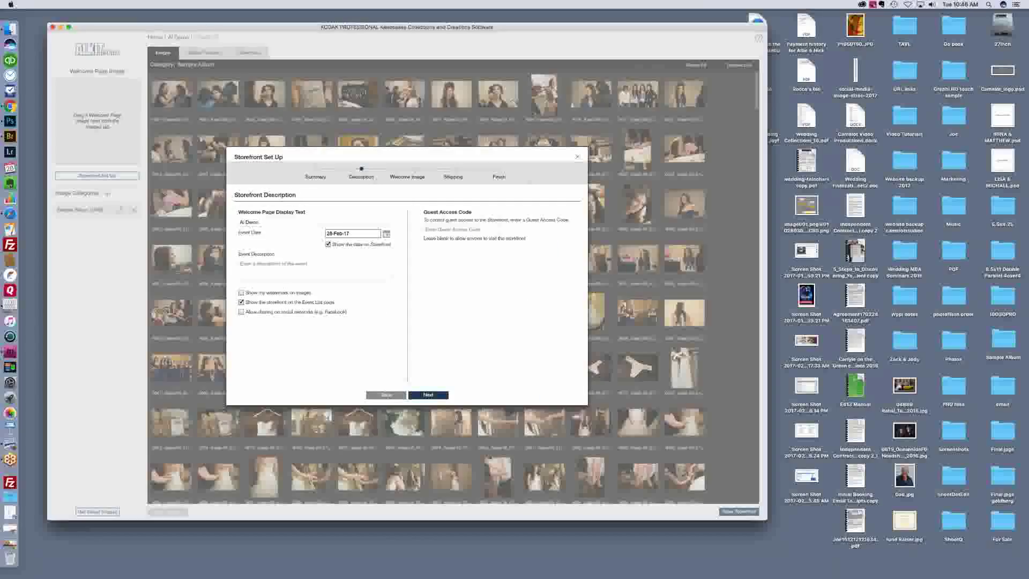
Step: Replace the welcome page display title with the couple's names
left_click(272, 222)
left_click_drag(272, 222, 235, 222)
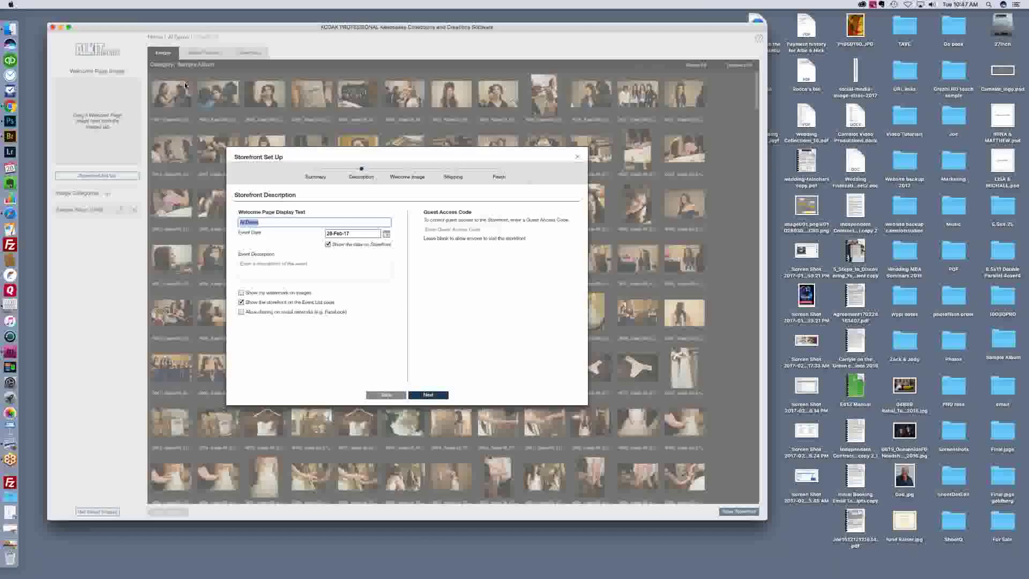
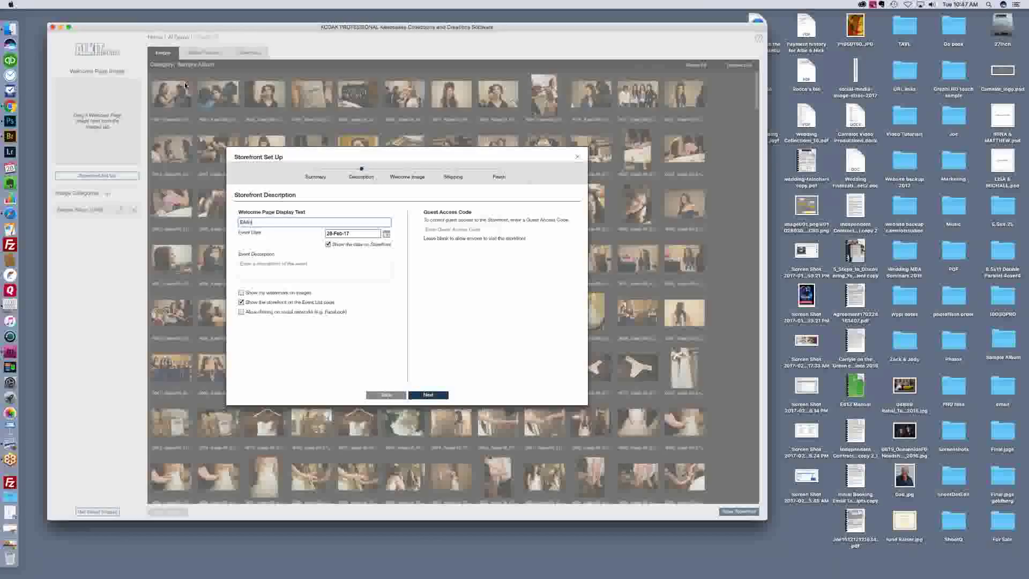
double_click(241, 221)
type("Erik")
left_click_drag(271, 223, 234, 221)
type("Elise & Nyle")
Step: Set the event date to 7 May 2016 using the calendar
left_click(386, 234)
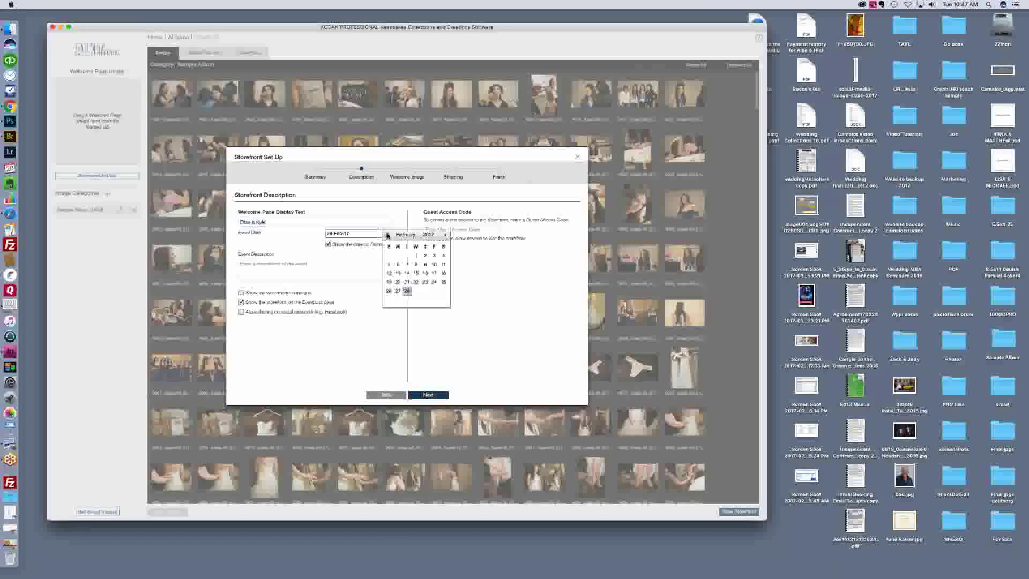
left_click(387, 235)
left_click(387, 235)
left_click(386, 235)
left_click(386, 235)
left_click(387, 234)
left_click(386, 235)
left_click(387, 234)
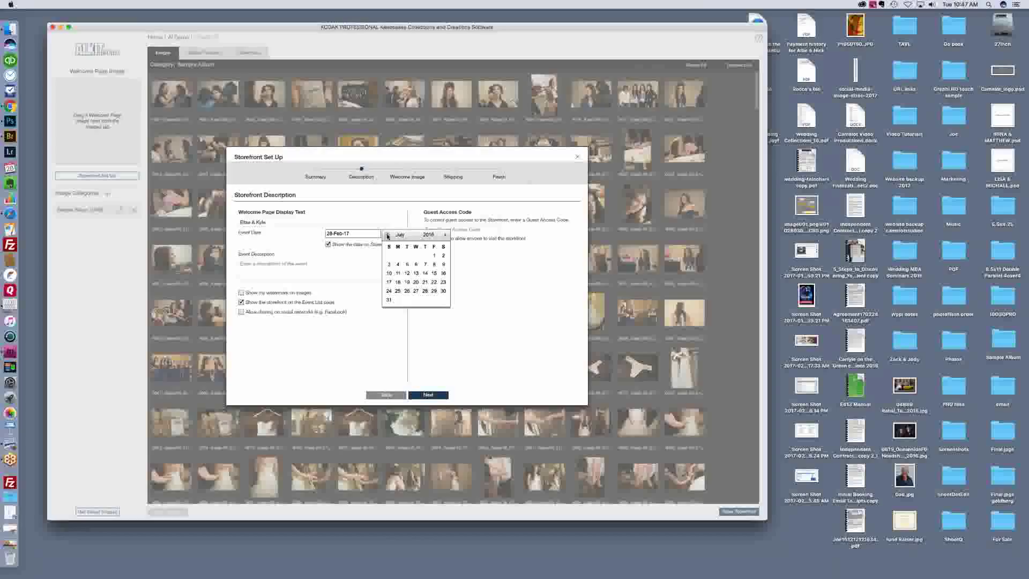
left_click(387, 236)
left_click(388, 235)
left_click(443, 255)
left_click(432, 396)
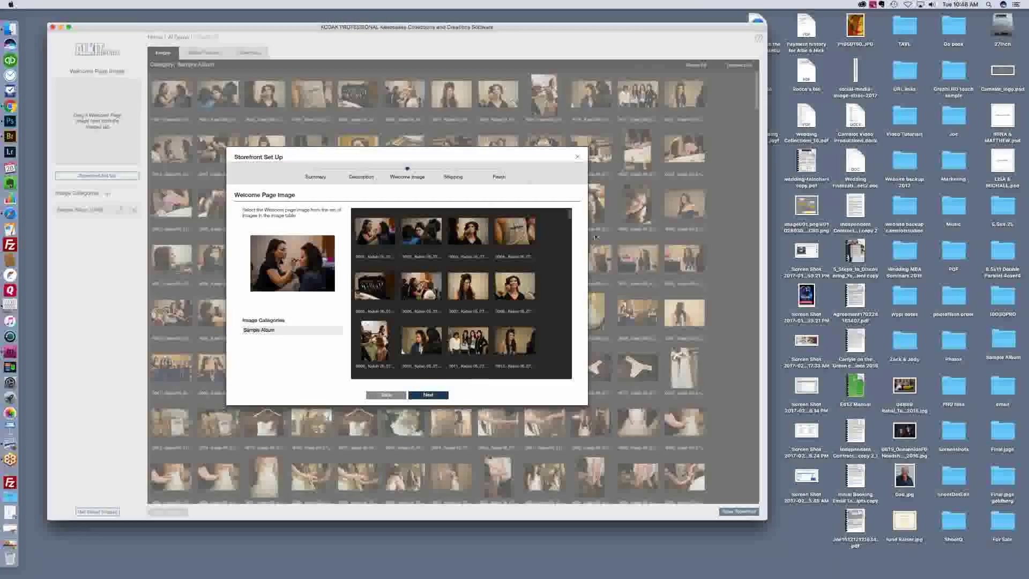
Step: Pick the outdoor bride-and-groom photo as the welcome page image and advance to Shipping Options
left_click_drag(570, 219, 567, 246)
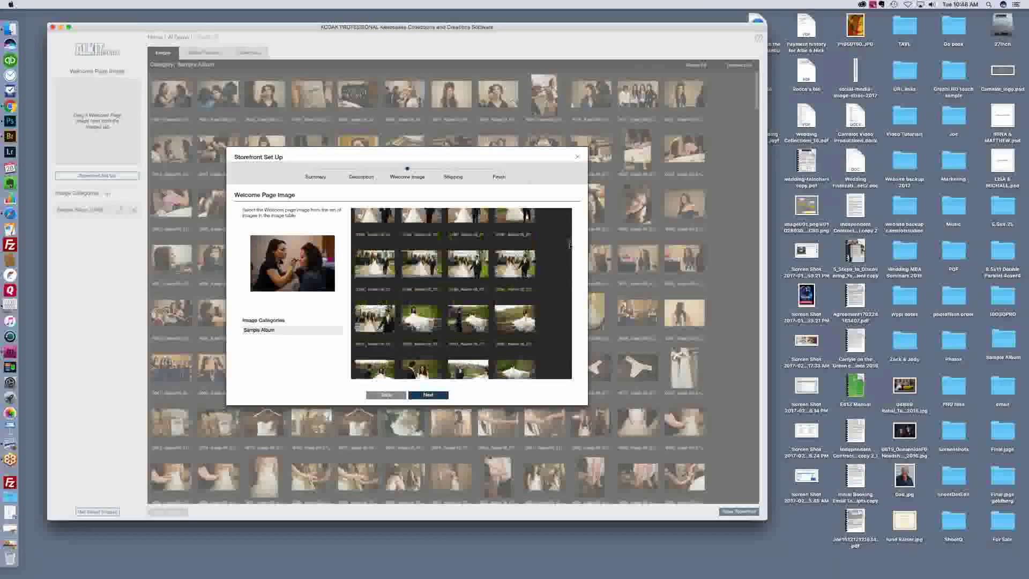
scroll(569, 243, "down", 10)
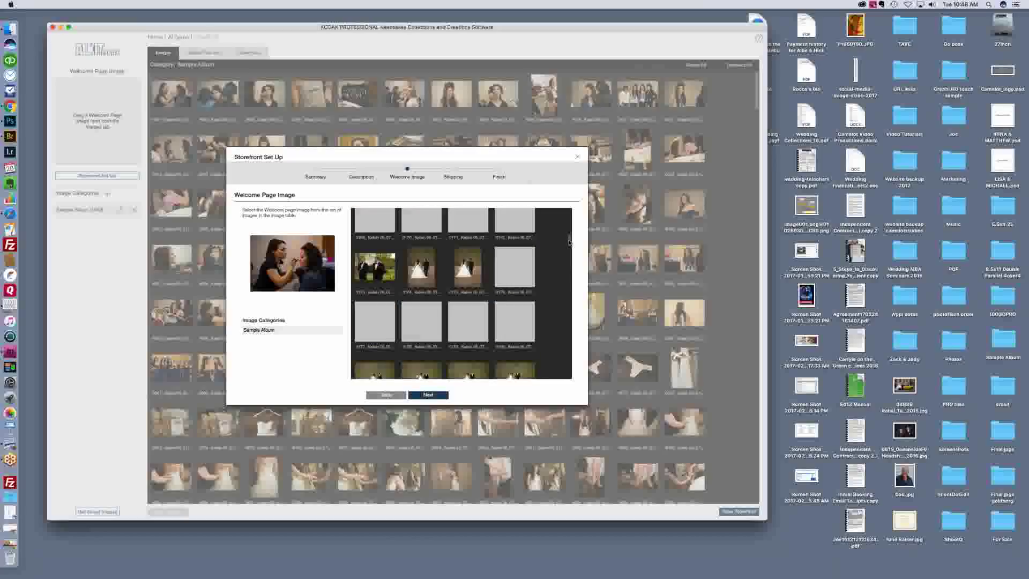
scroll(569, 241, "down", 10)
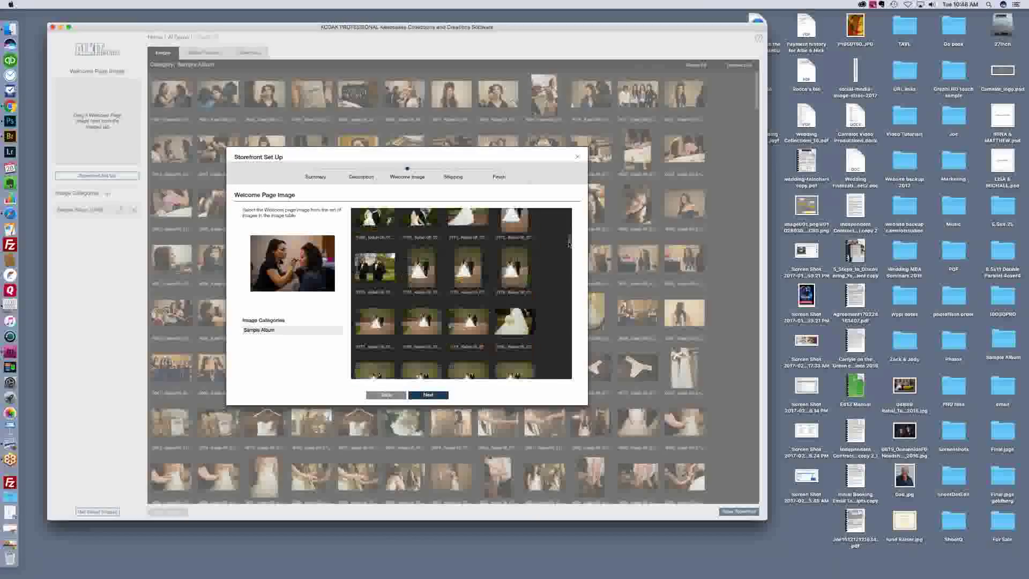
scroll(569, 243, "up", 3)
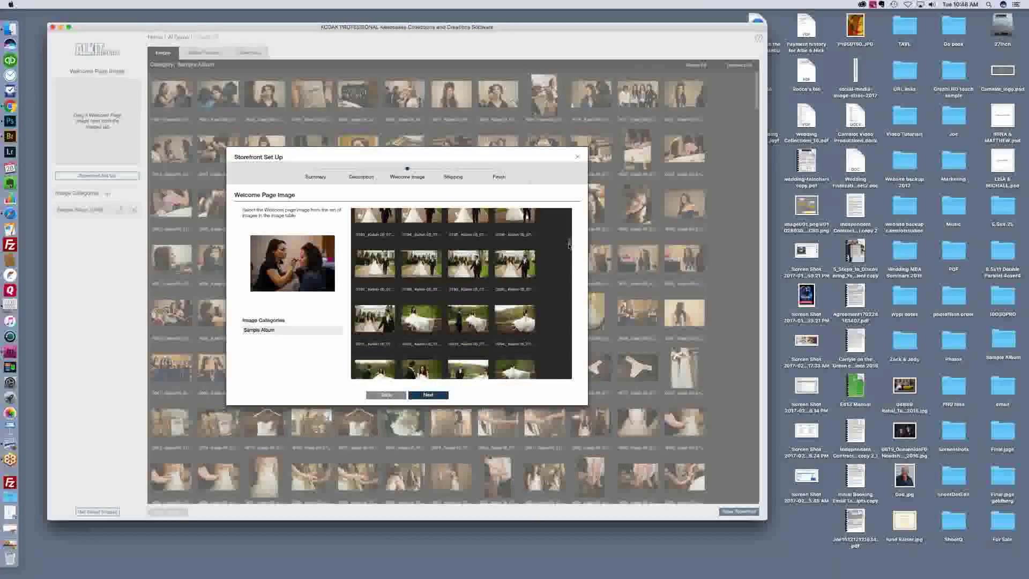
scroll(568, 245, "down", 8)
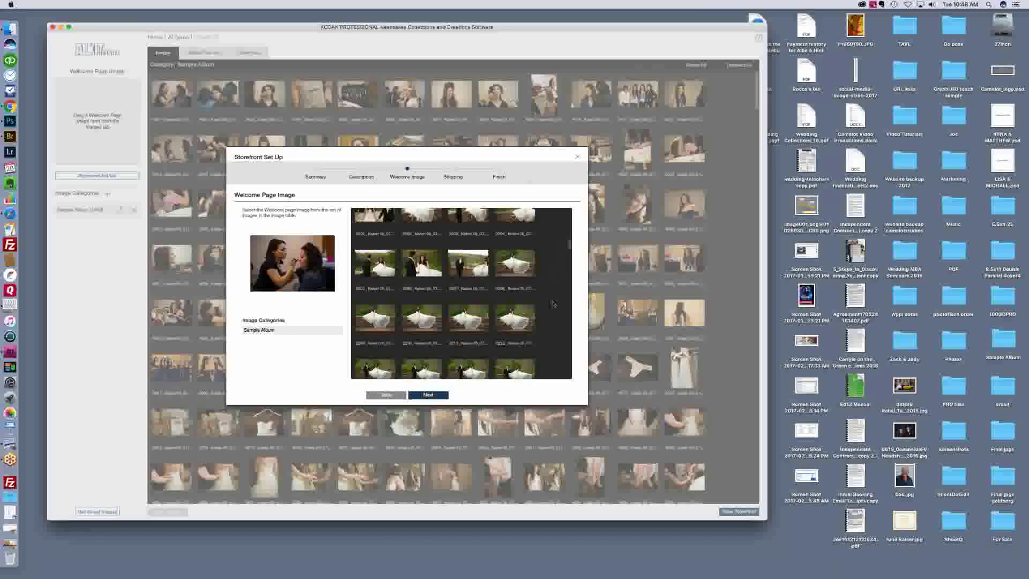
left_click(531, 368)
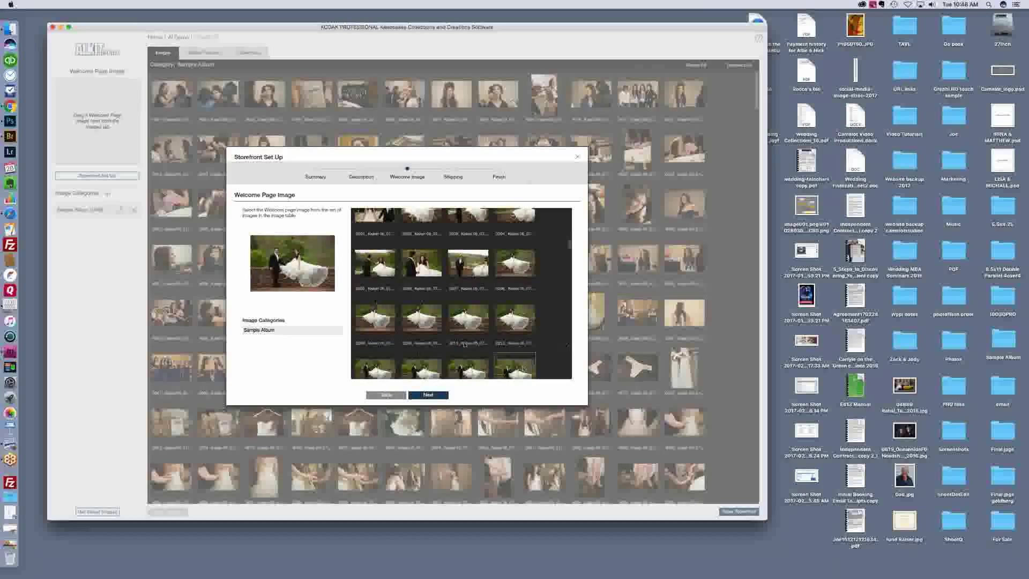
left_click(433, 395)
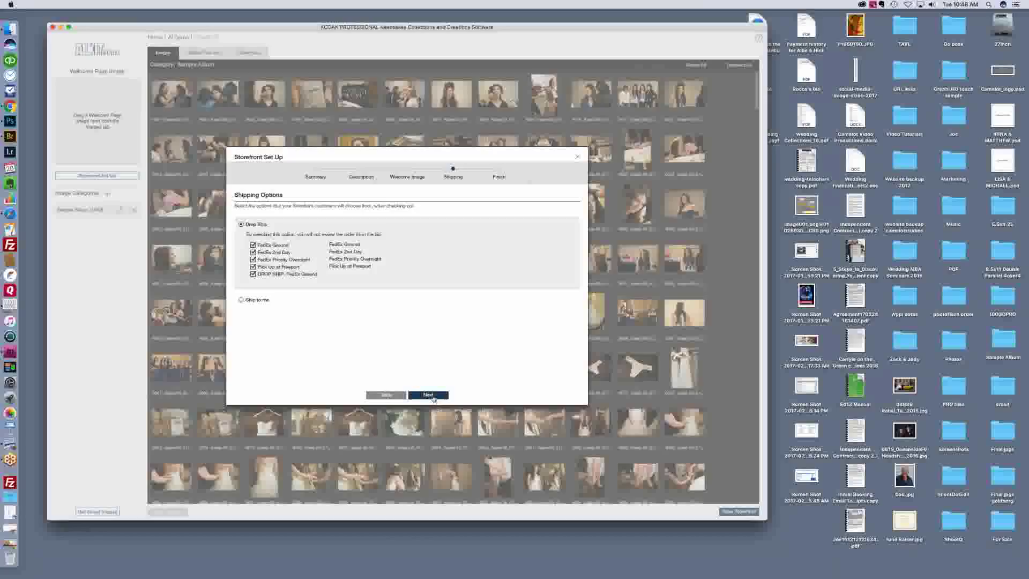
Step: Accept the default shipping options and finish the storefront setup on the Setup Complete page
left_click(433, 395)
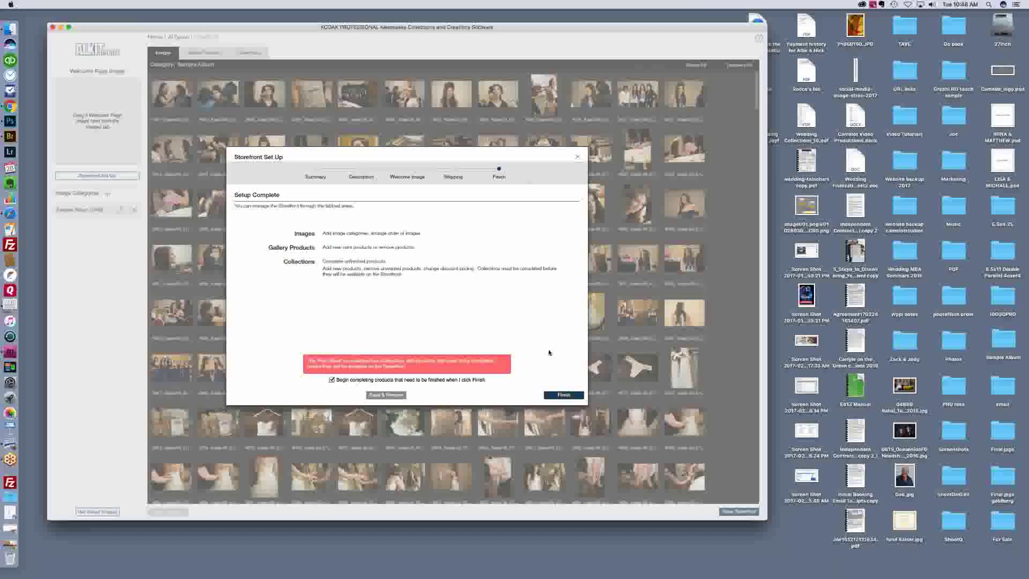
left_click(564, 396)
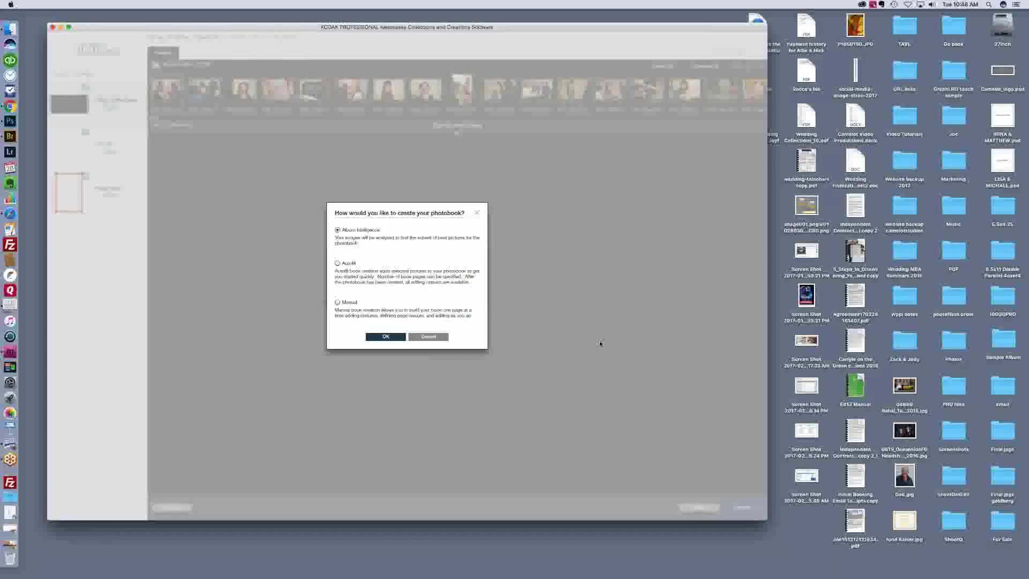
Step: Build the photobook with Album Intelligence, setting the number of pages to 30
left_click(386, 337)
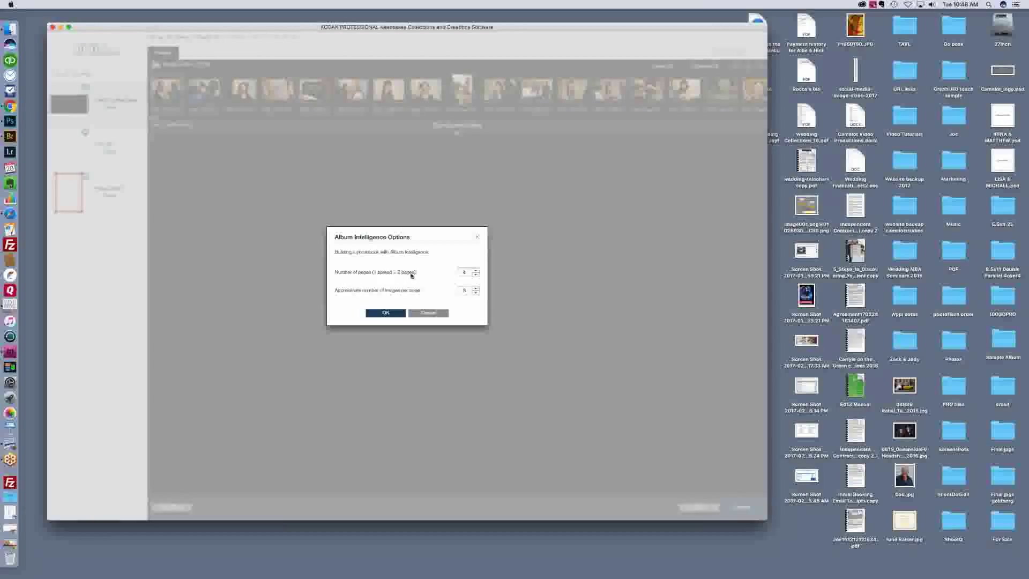
left_click(475, 270)
left_click(475, 271)
left_click(476, 270)
type("30")
left_click(382, 314)
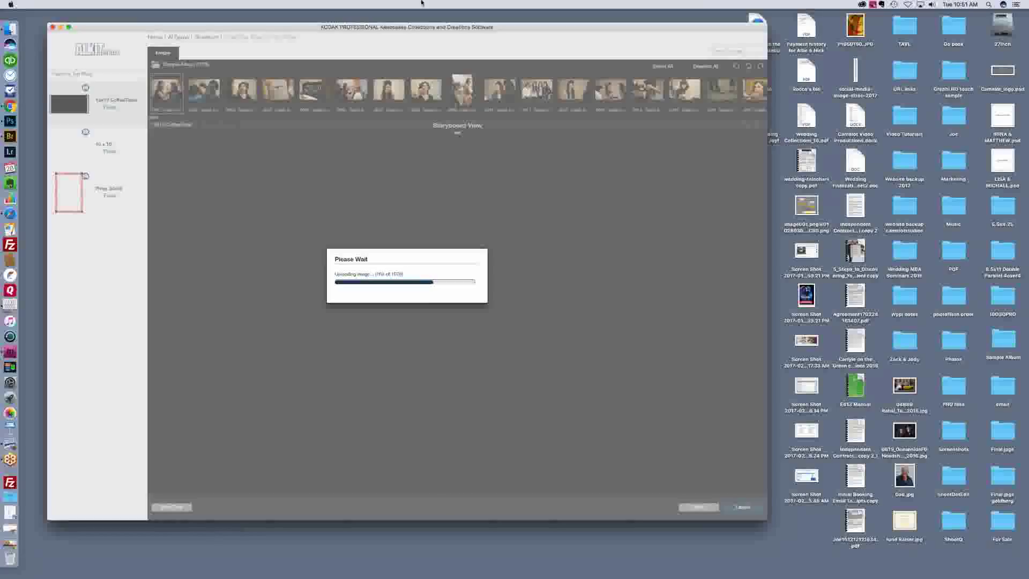
Step: Switch to the desktop while the wedding images keep uploading
left_click(314, 561)
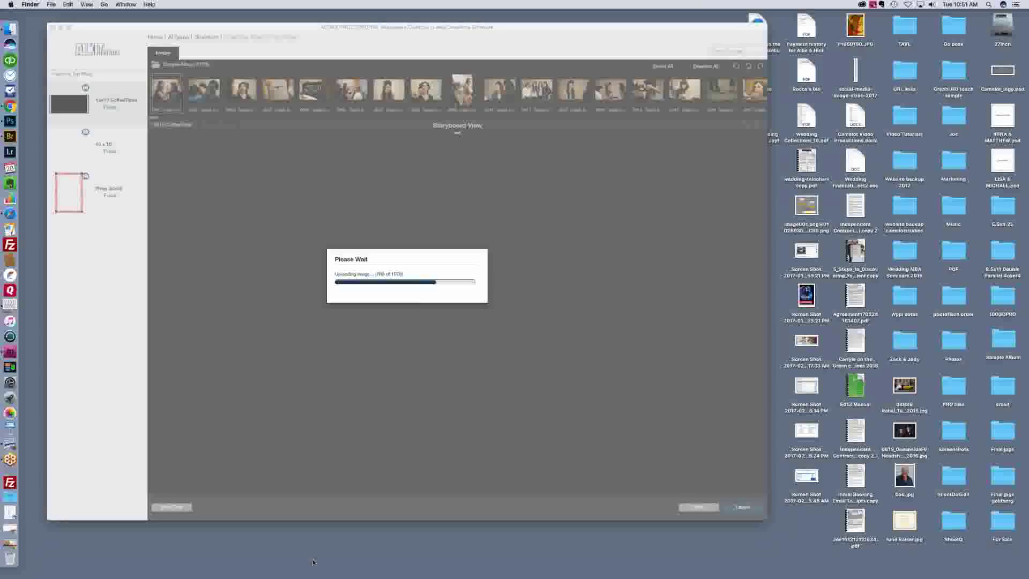
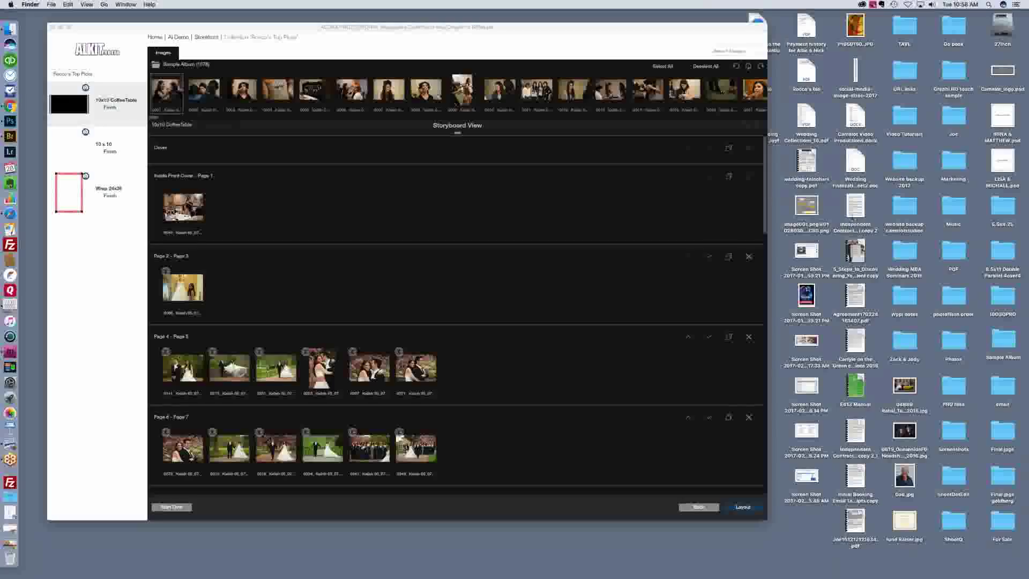
Step: Bring the photobook app forward and scroll to the Page 4 - Page 5 spread
left_click(764, 198)
left_click_drag(765, 199, 751, 253)
scroll(751, 253, "down", 5)
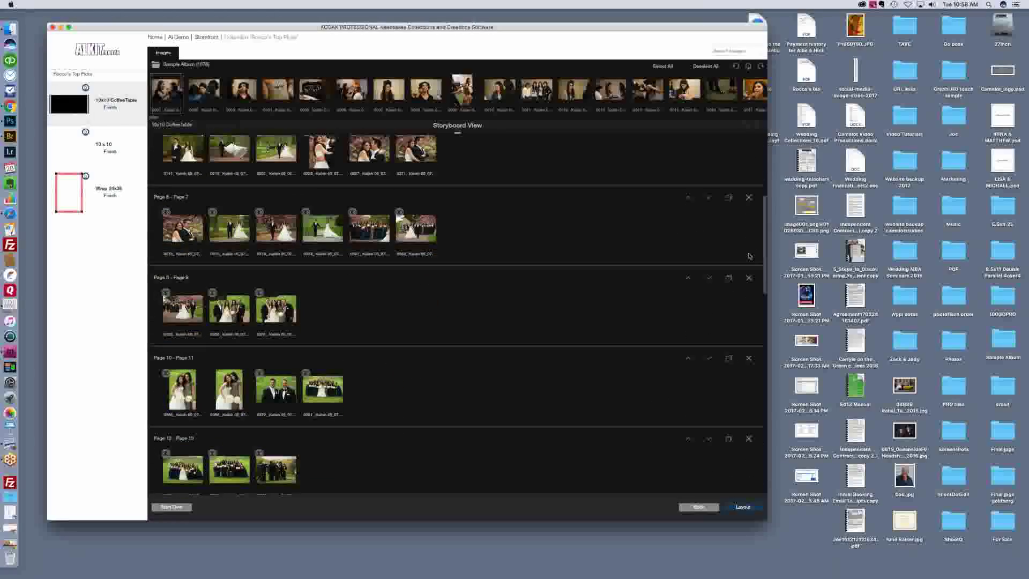
scroll(723, 314, "up", 10)
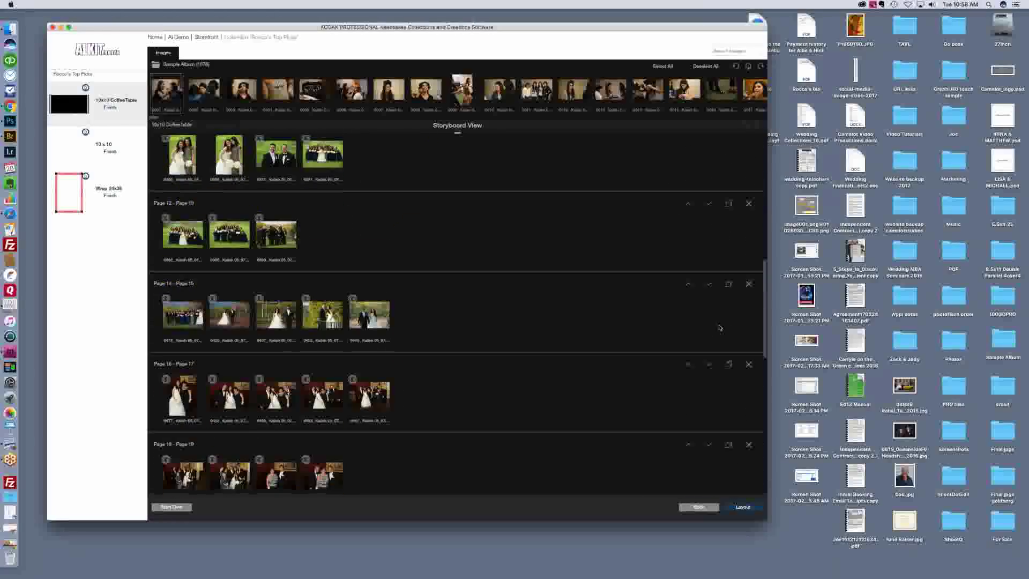
scroll(578, 374, "down", 20)
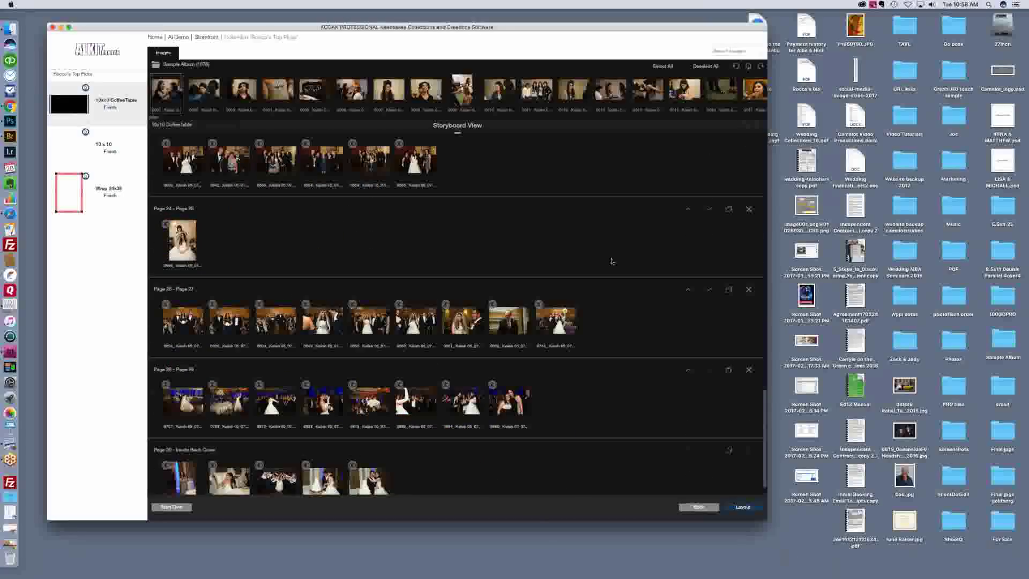
scroll(621, 257, "up", 1)
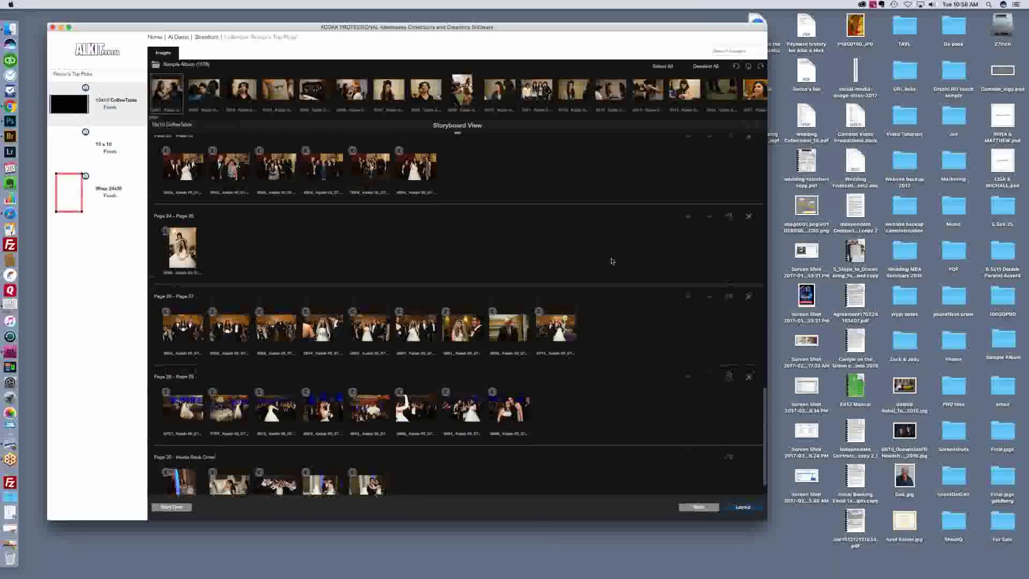
scroll(632, 252, "up", 1)
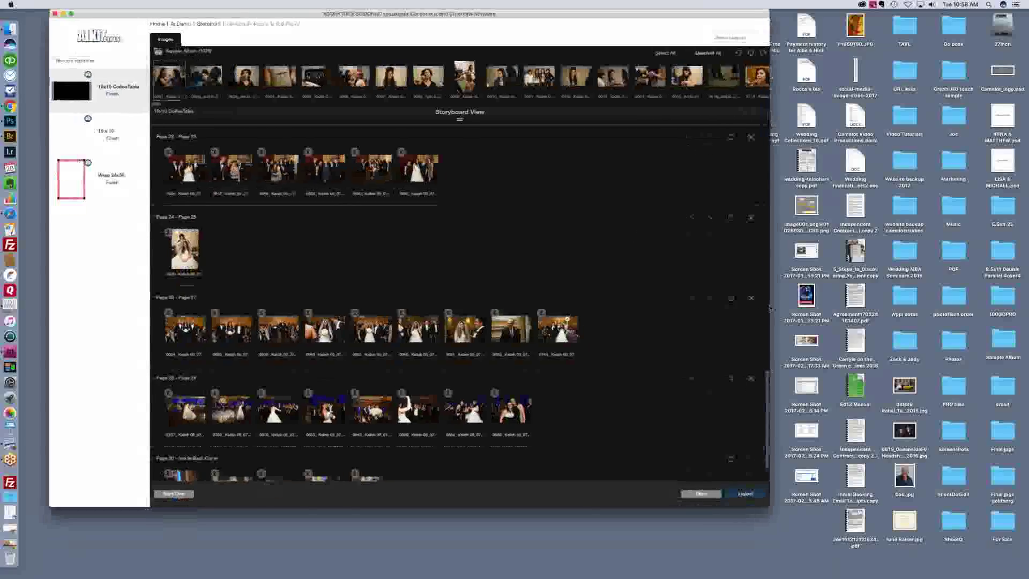
scroll(764, 262, "up", 10)
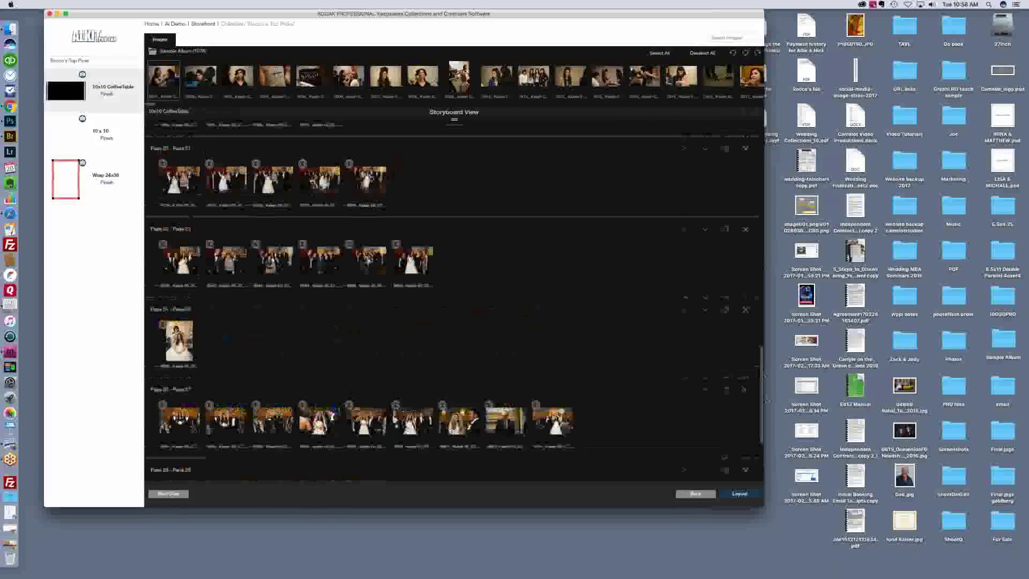
scroll(453, 300, "up", 8)
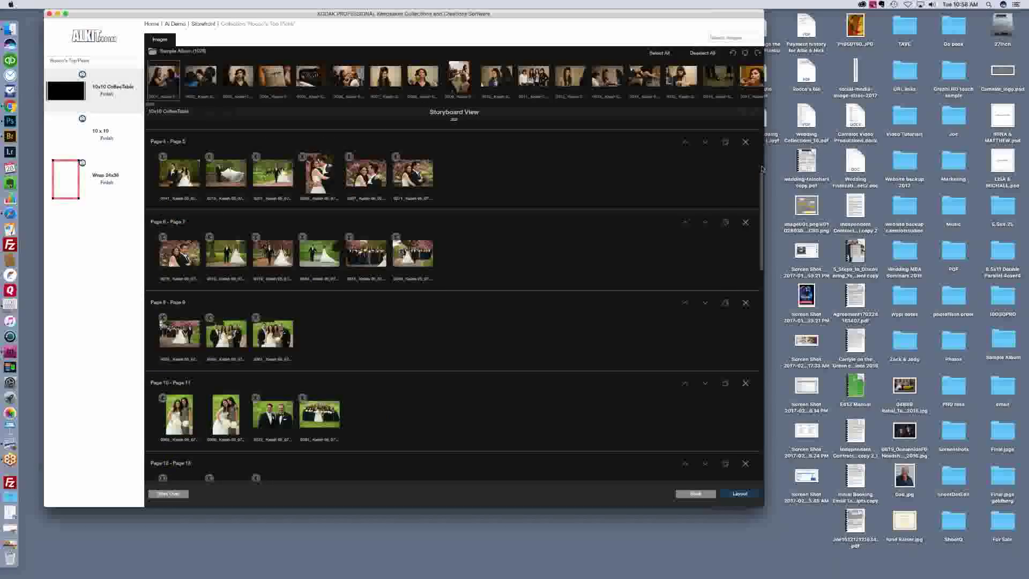
scroll(767, 168, "up", 4)
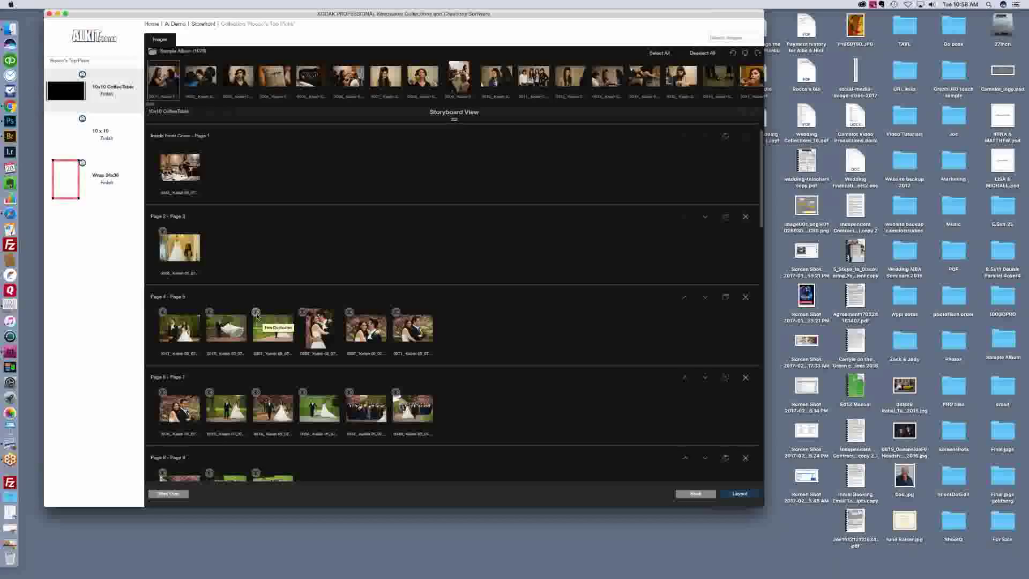
Step: Replace photo 0251 with its similar shot 0252 from the Has Duplicates alternatives
left_click(257, 314)
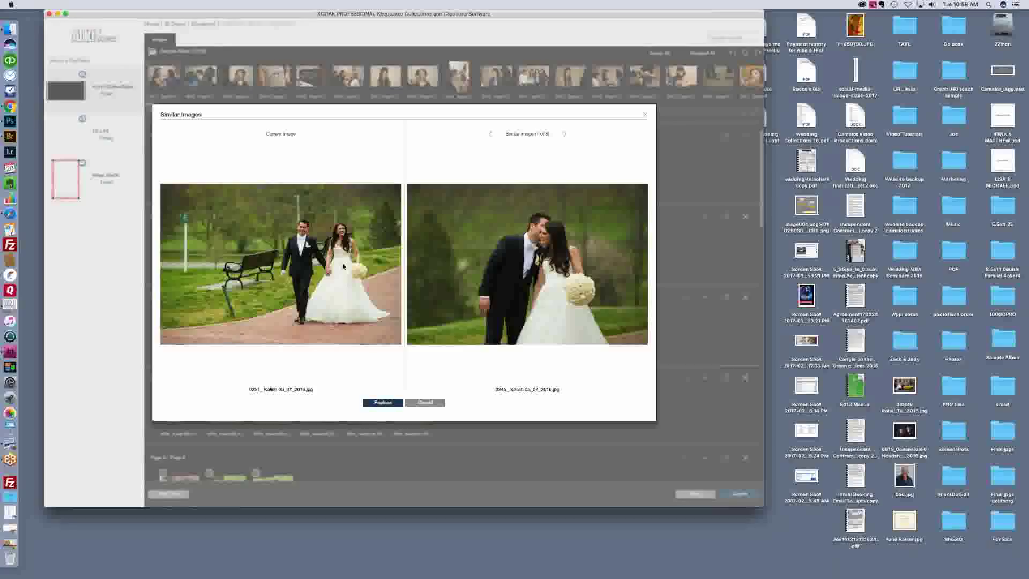
left_click(564, 135)
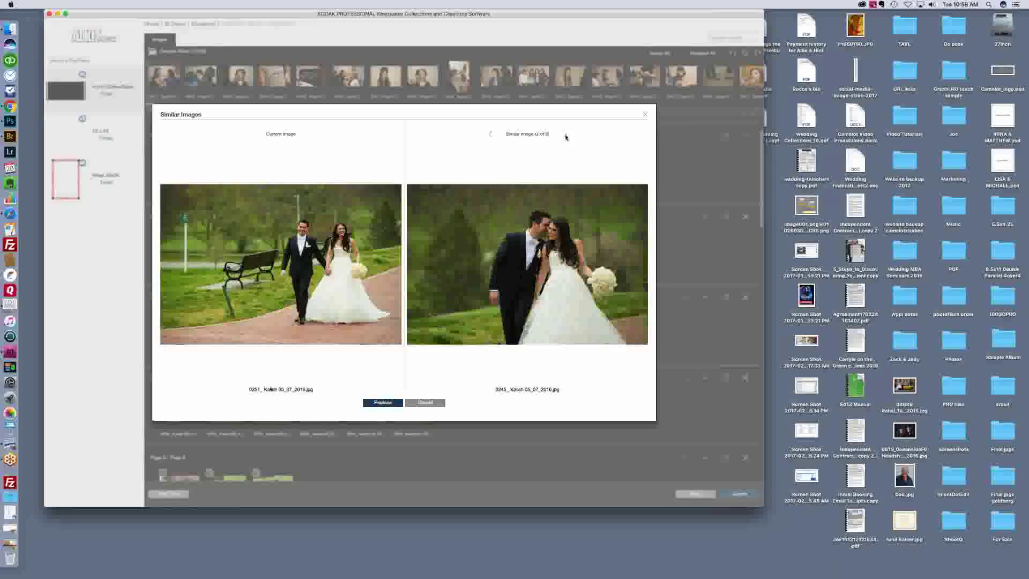
left_click(566, 136)
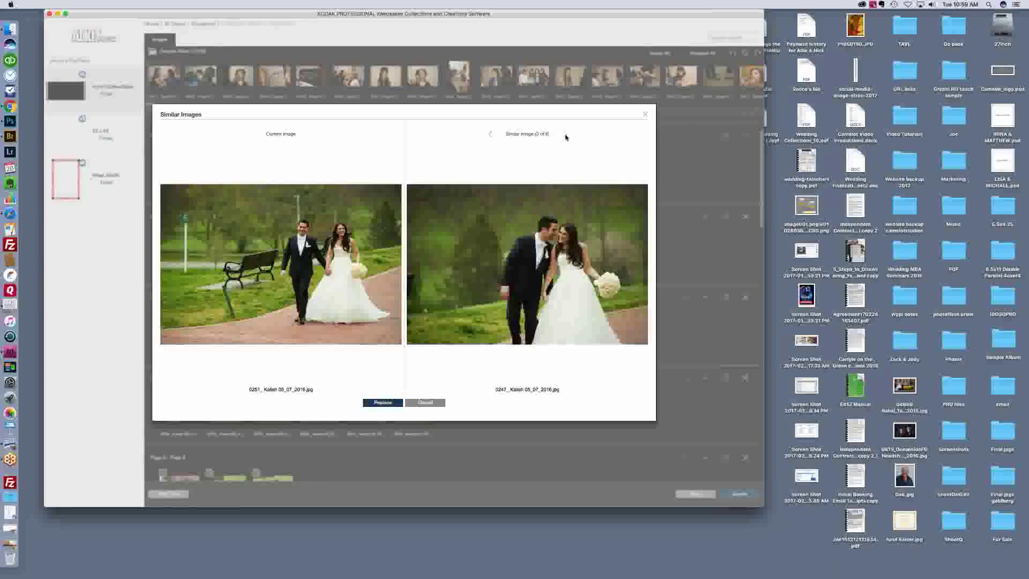
left_click(566, 138)
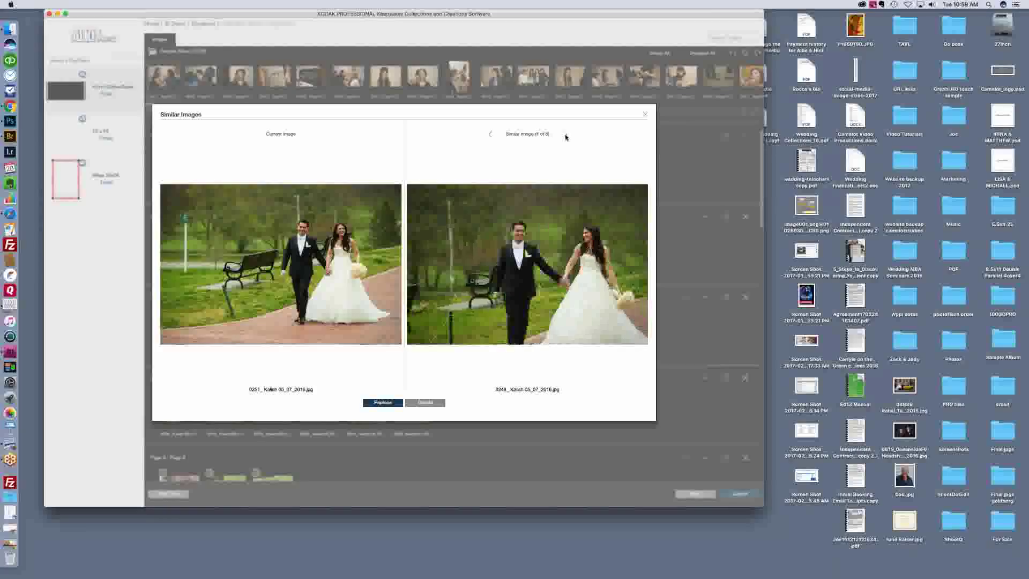
left_click(565, 137)
left_click(565, 137)
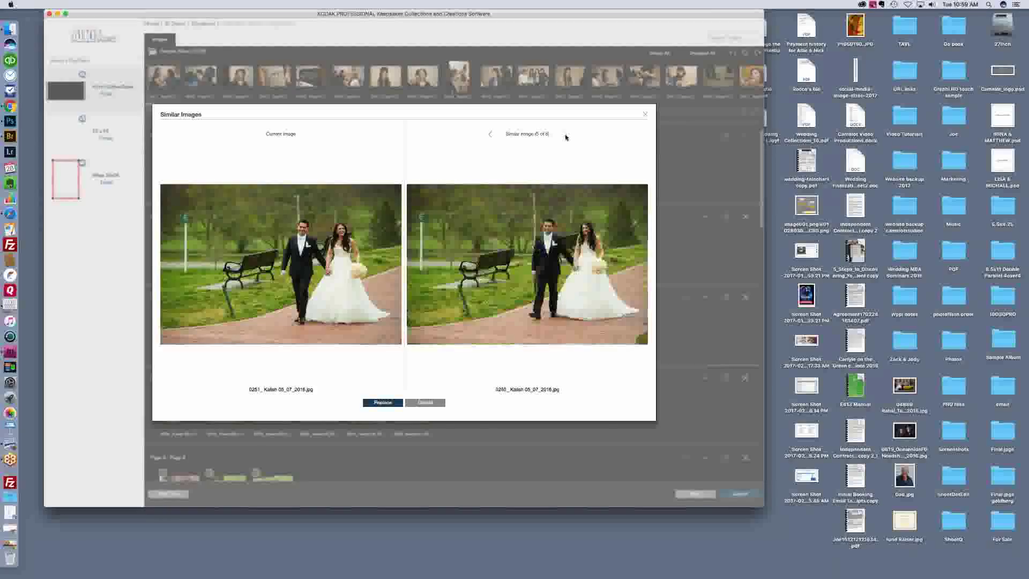
left_click(565, 137)
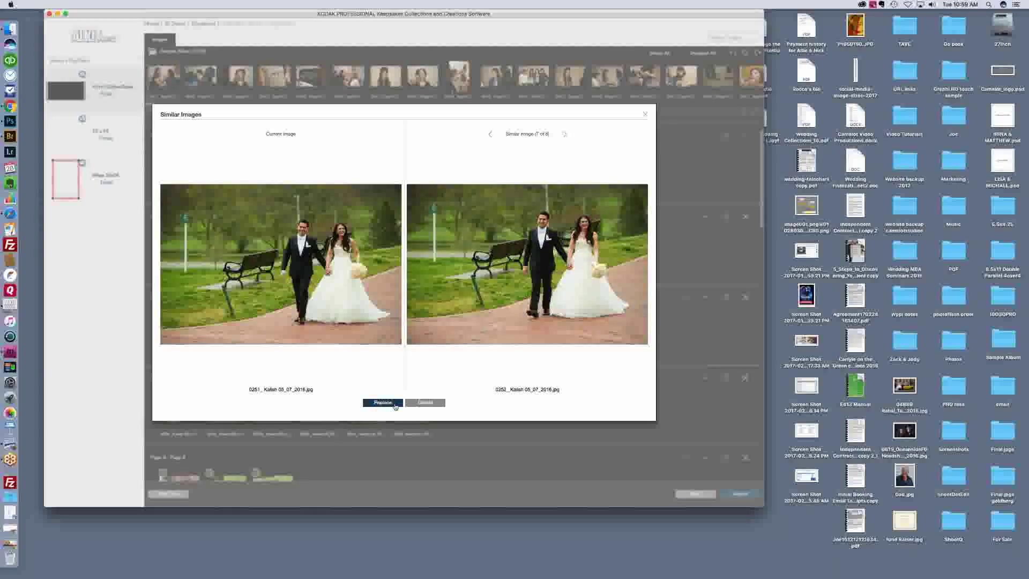
left_click(395, 404)
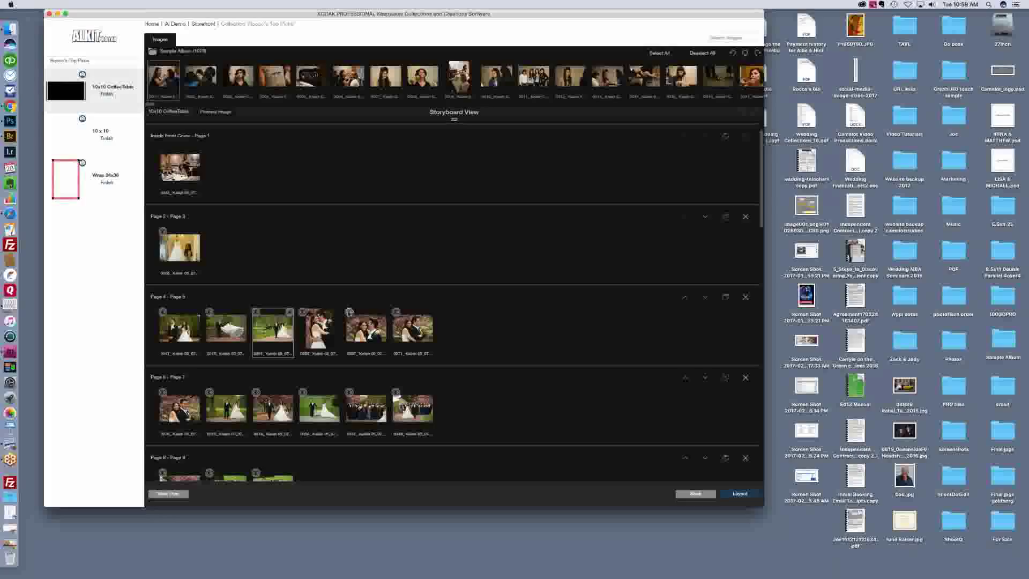
left_click(349, 317)
double_click(349, 313)
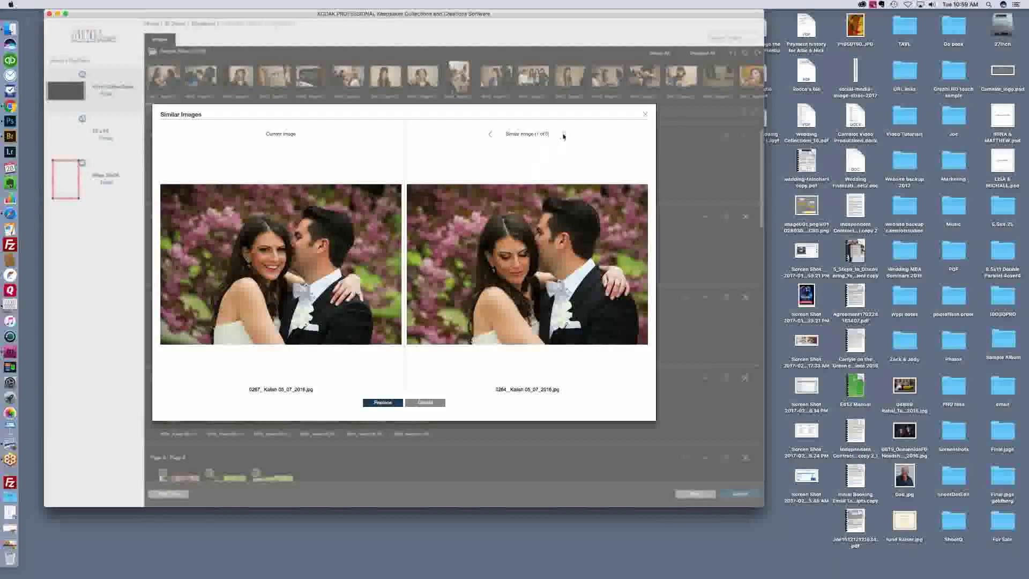
left_click(563, 135)
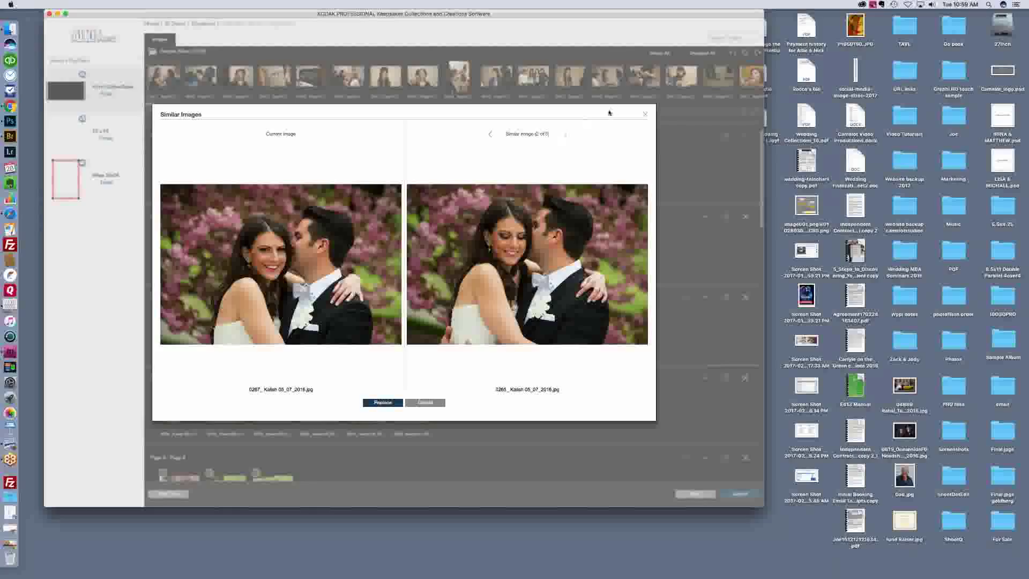
left_click(646, 115)
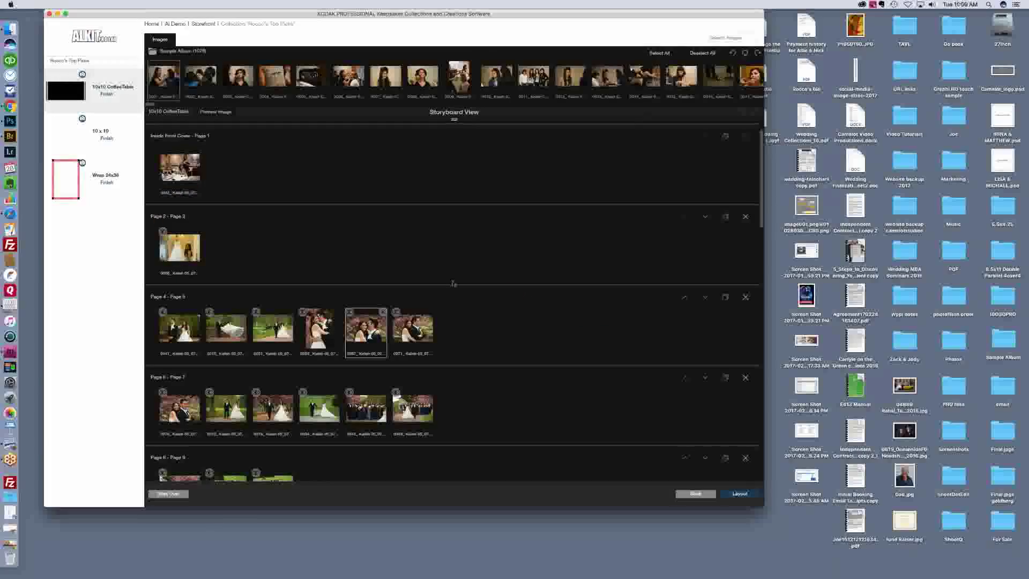
Step: Move photo 0071 ahead of 0055 on the Page 4 - Page 5 spread
left_click(421, 331)
mouse_move(421, 331)
left_mouse_down()
mouse_move(307, 338)
mouse_move(418, 331)
left_mouse_up()
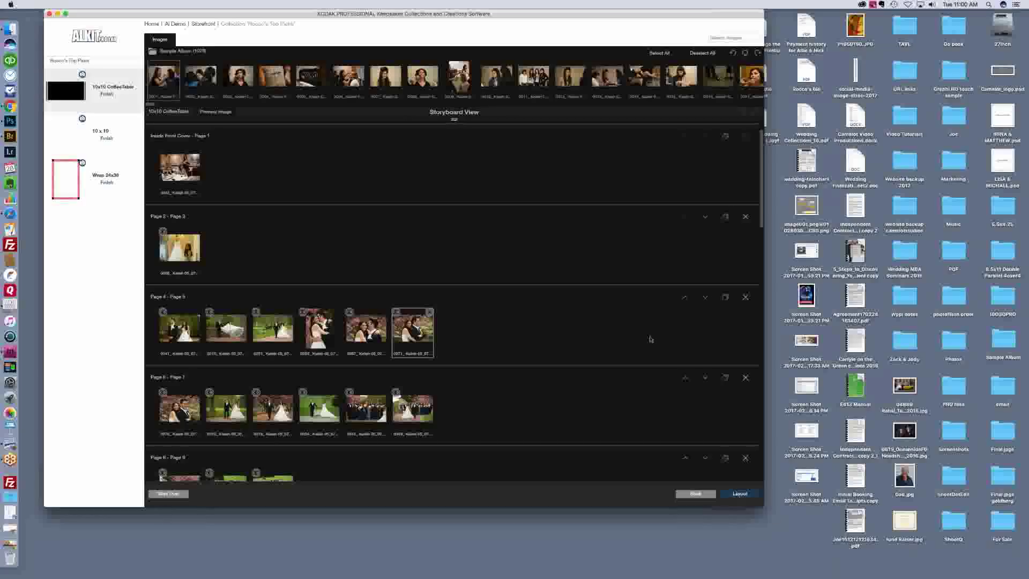
scroll(651, 339, "down", 4)
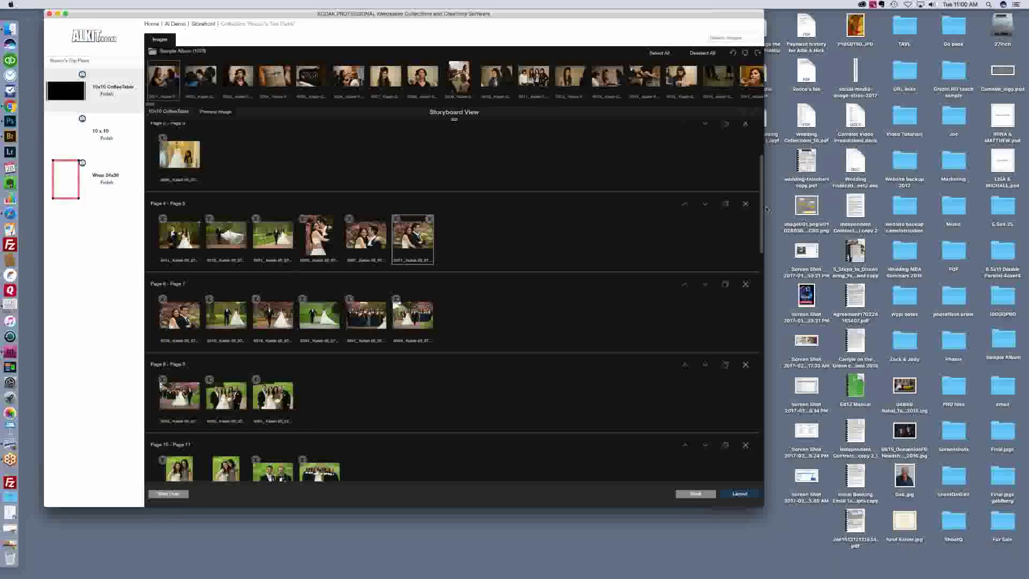
Step: Switch to laying out the album pages and open spread 4–5 for review
left_click_drag(766, 209, 761, 474)
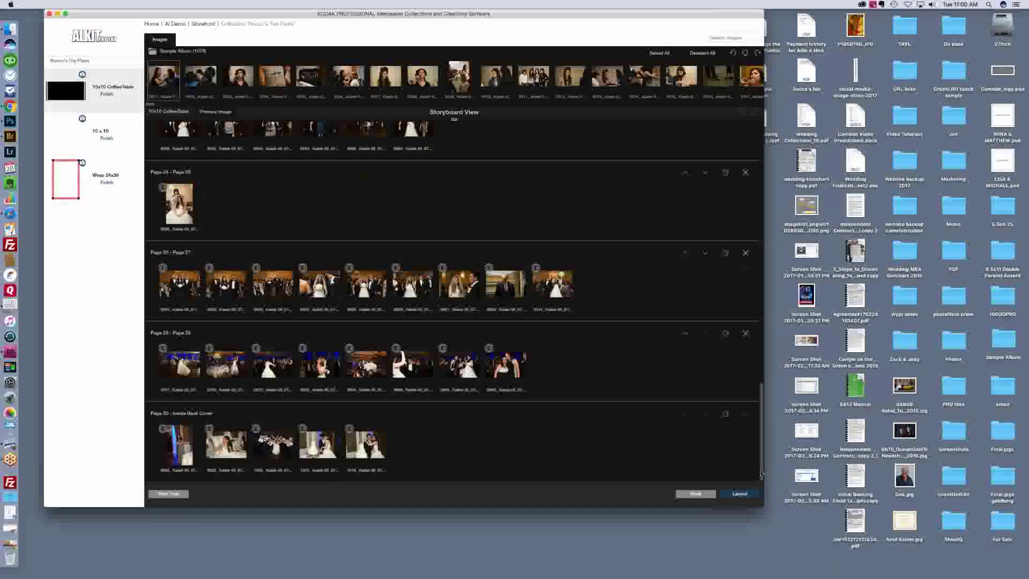
left_click_drag(764, 402, 765, 202)
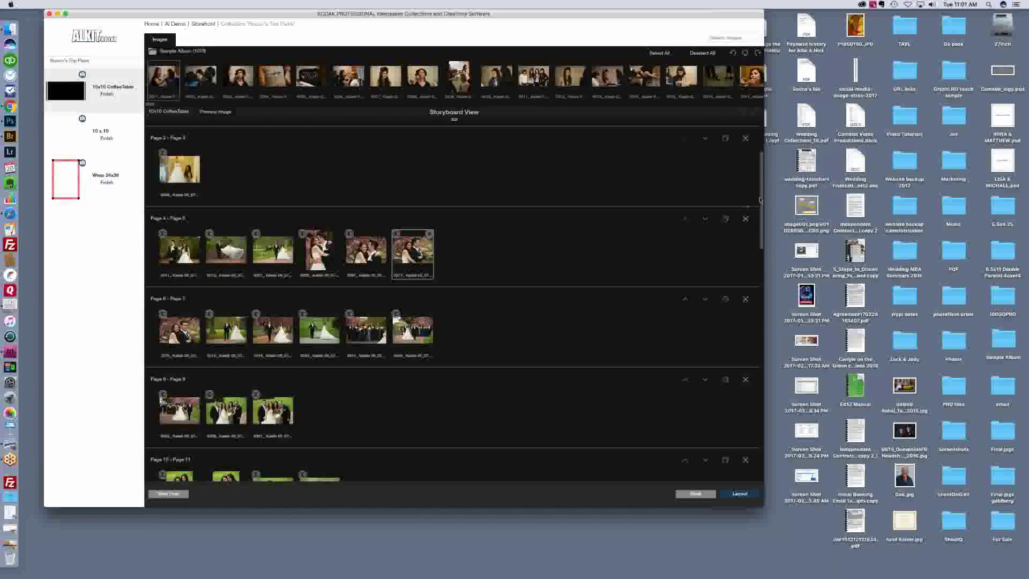
left_click_drag(760, 209, 763, 289)
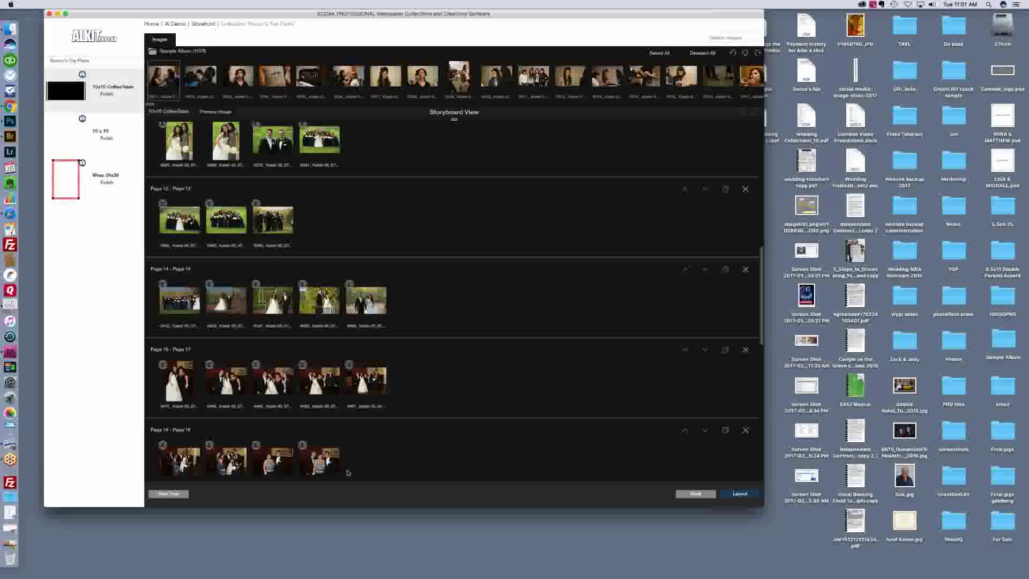
left_click(751, 496)
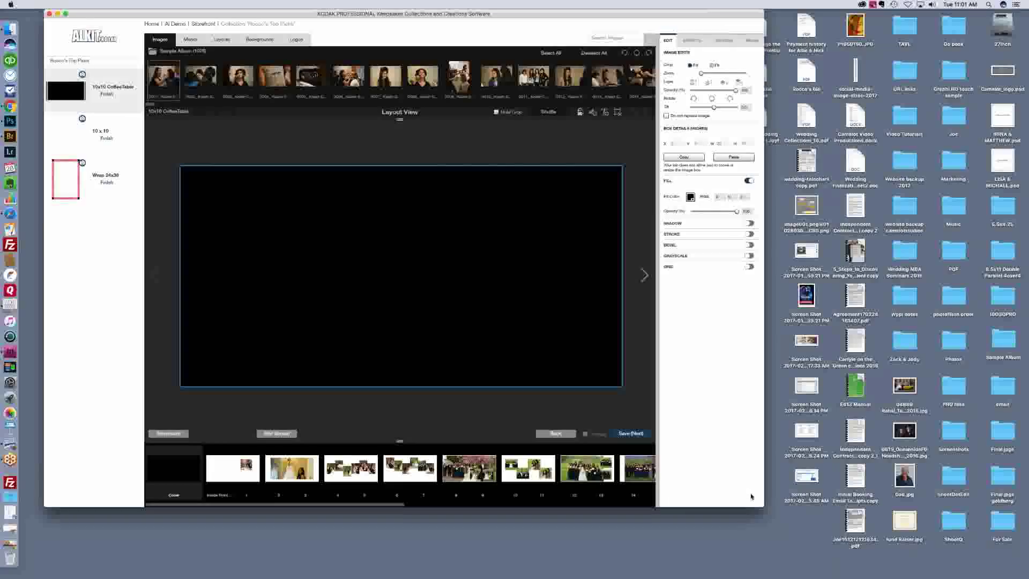
left_click(365, 478)
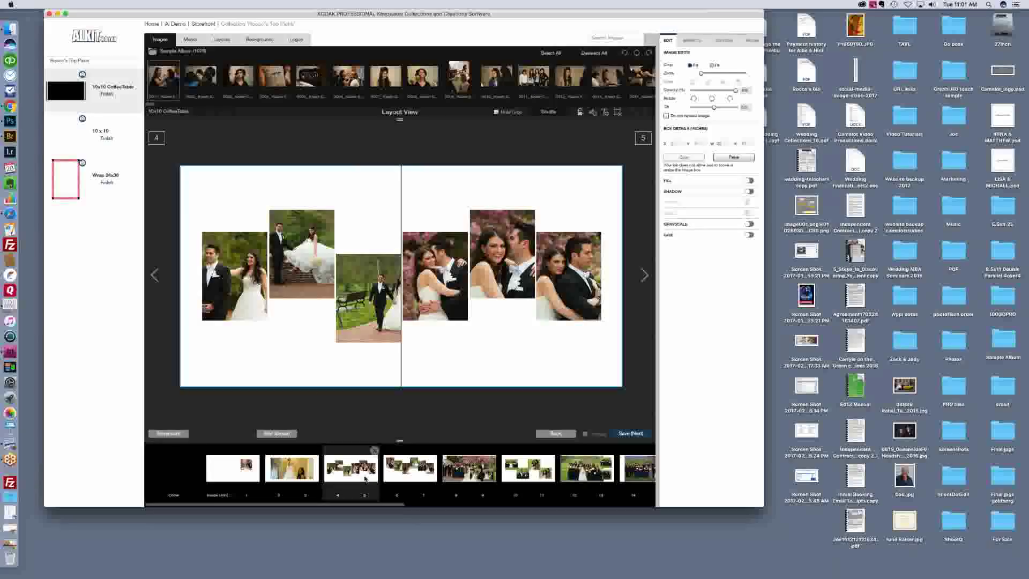
Step: Show the Layouts templates and scroll through the multi-photo layout options
left_click(223, 41)
left_click_drag(156, 103, 392, 105)
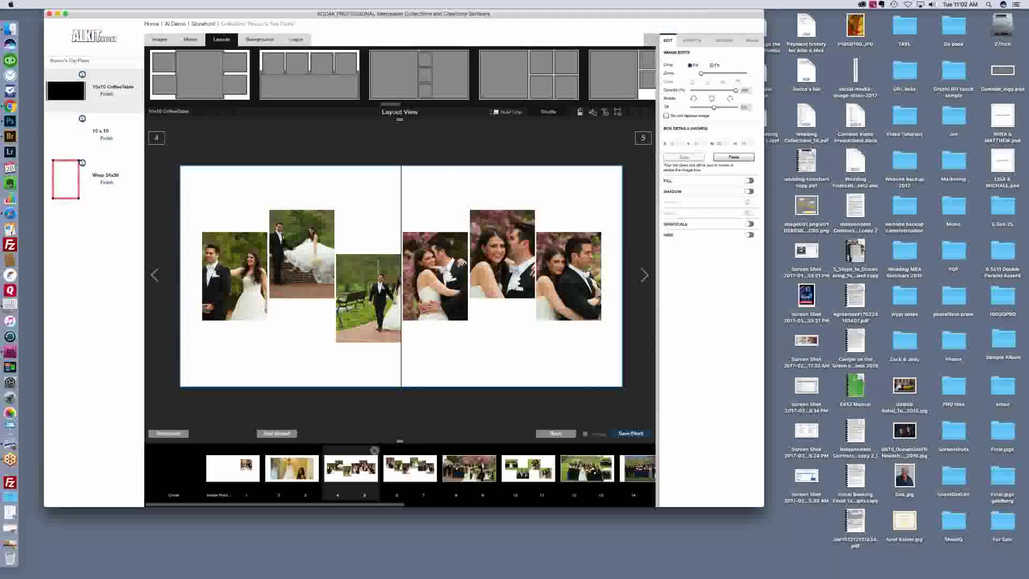
Step: Shuffle spread 4–5's photos, undo back to the full-bleed grid, then open spread 6–7
left_click(549, 113)
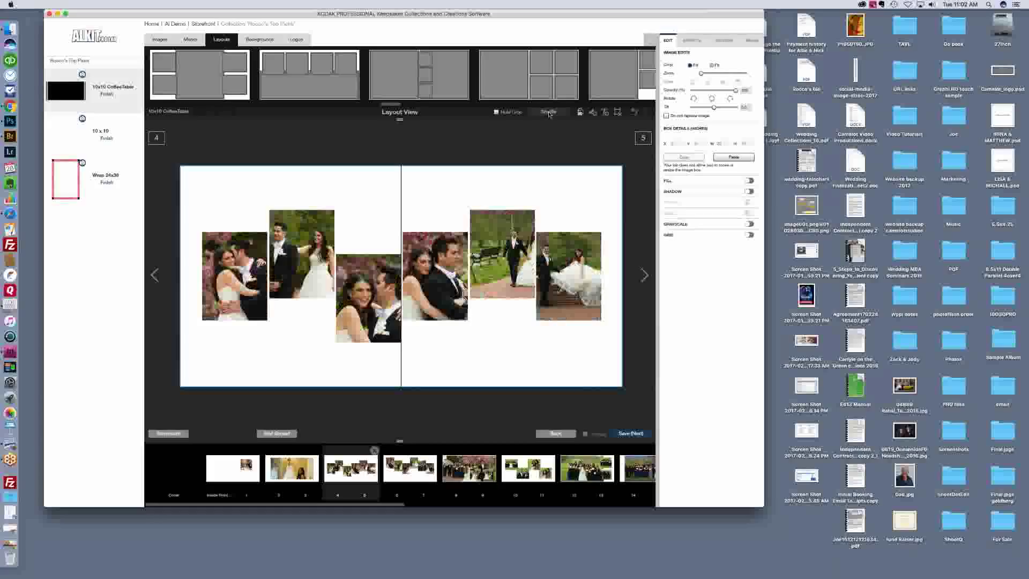
left_click(549, 113)
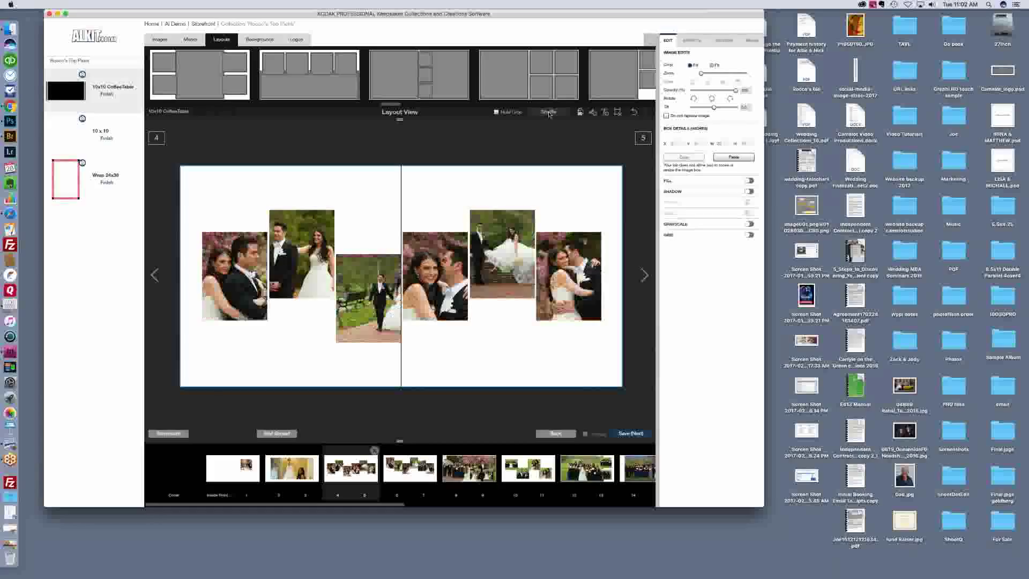
left_click(549, 113)
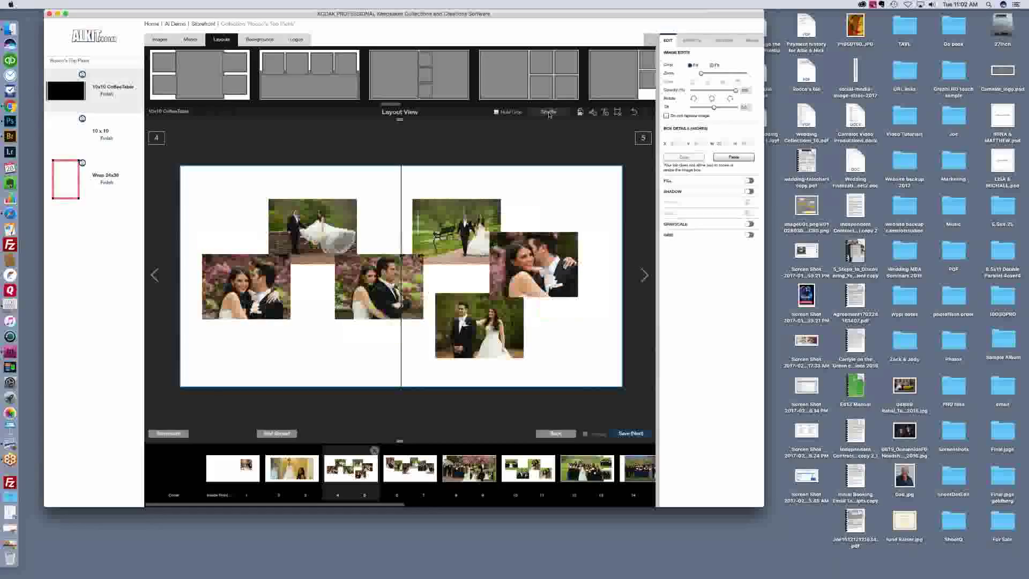
left_click(549, 113)
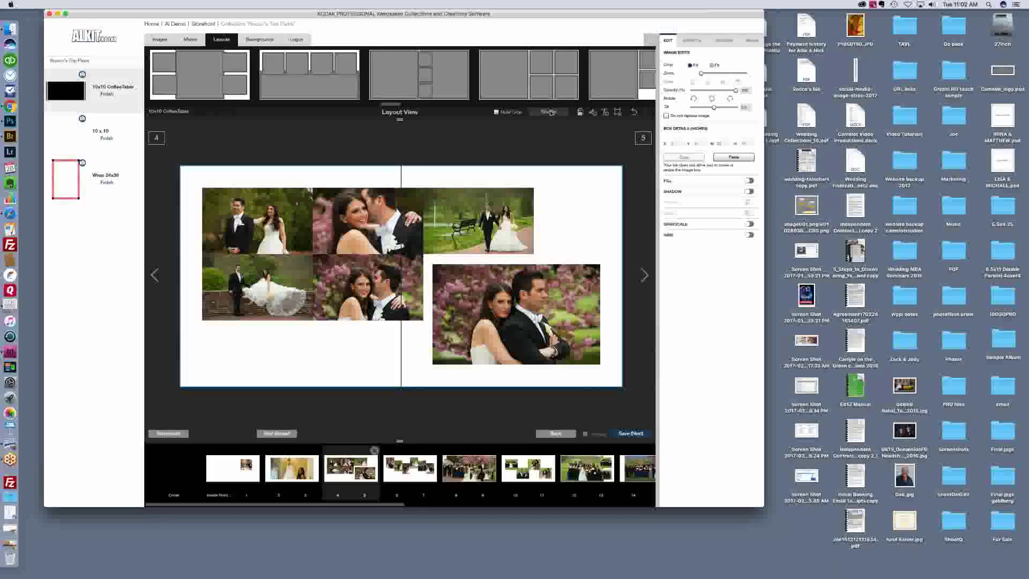
left_click(550, 113)
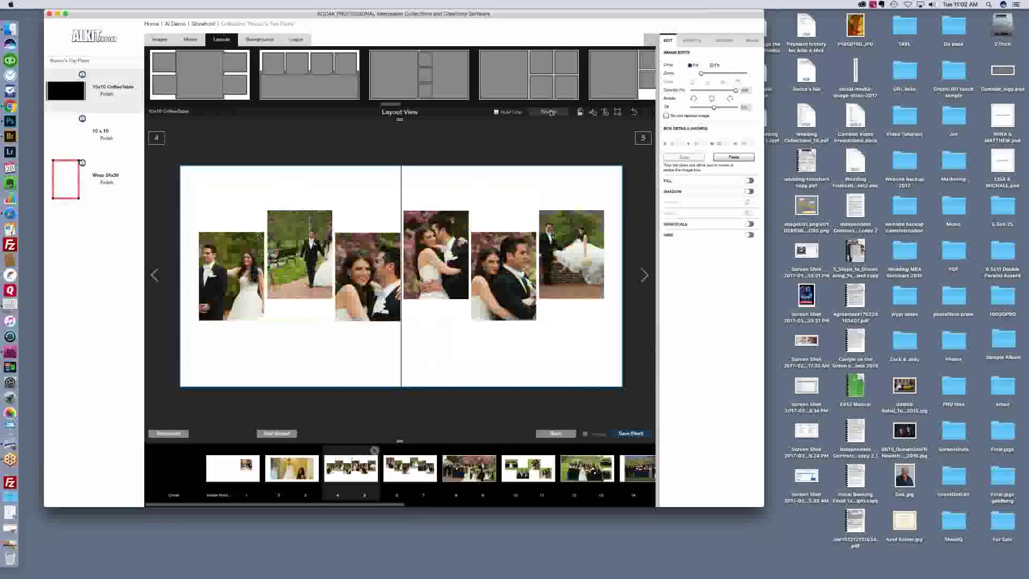
left_click(550, 113)
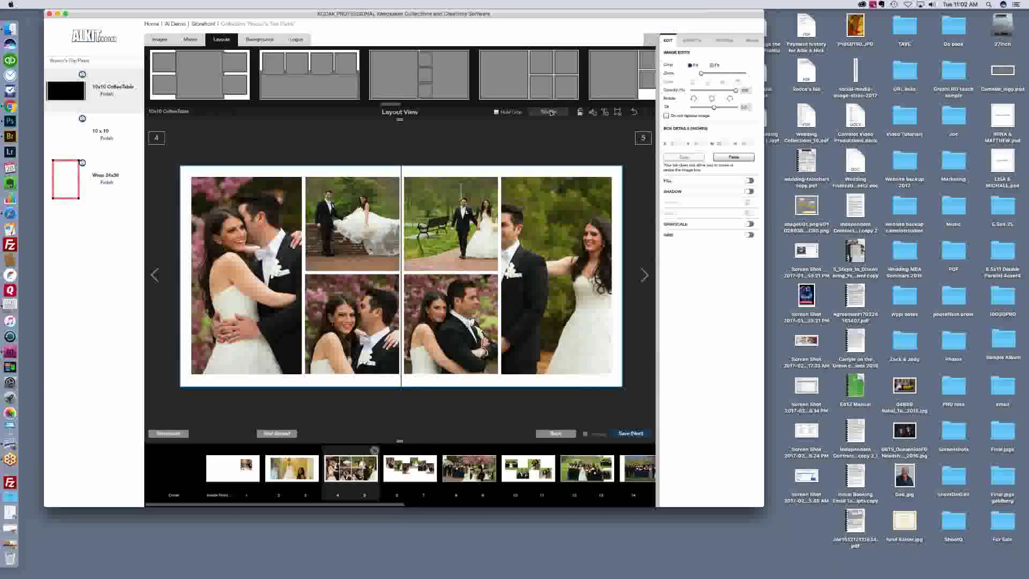
left_click(550, 113)
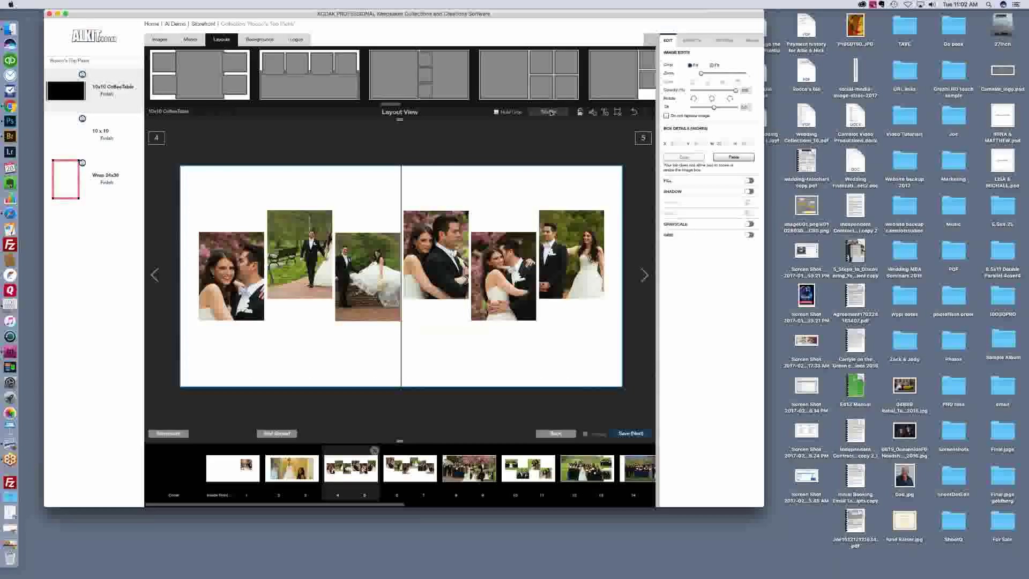
left_click(634, 113)
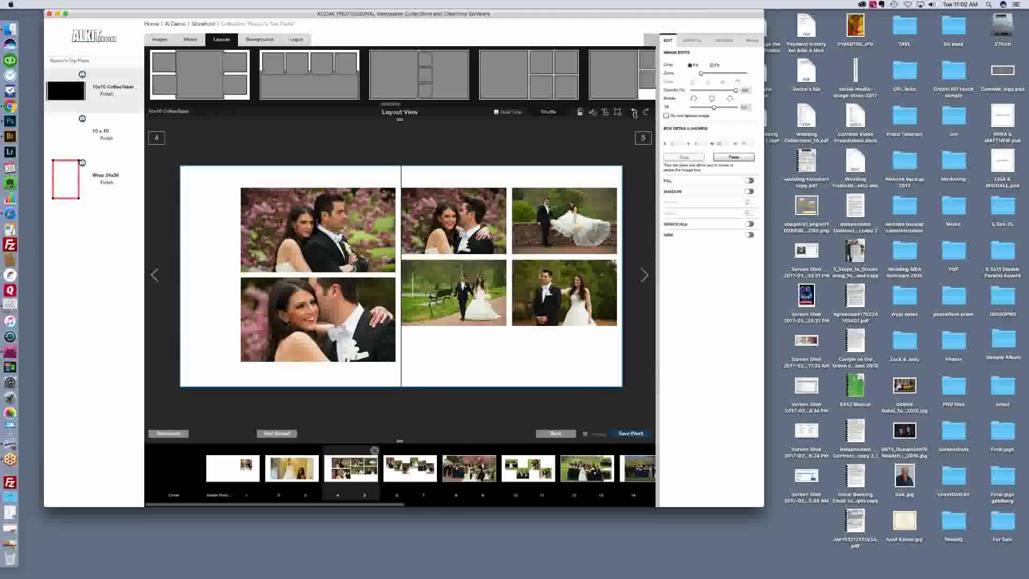
left_click(634, 113)
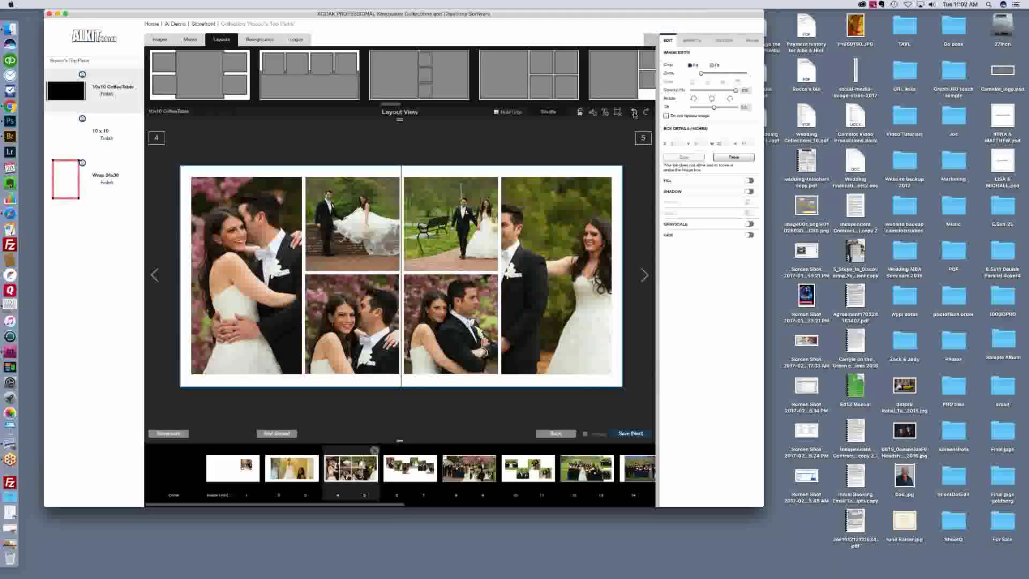
left_click(420, 470)
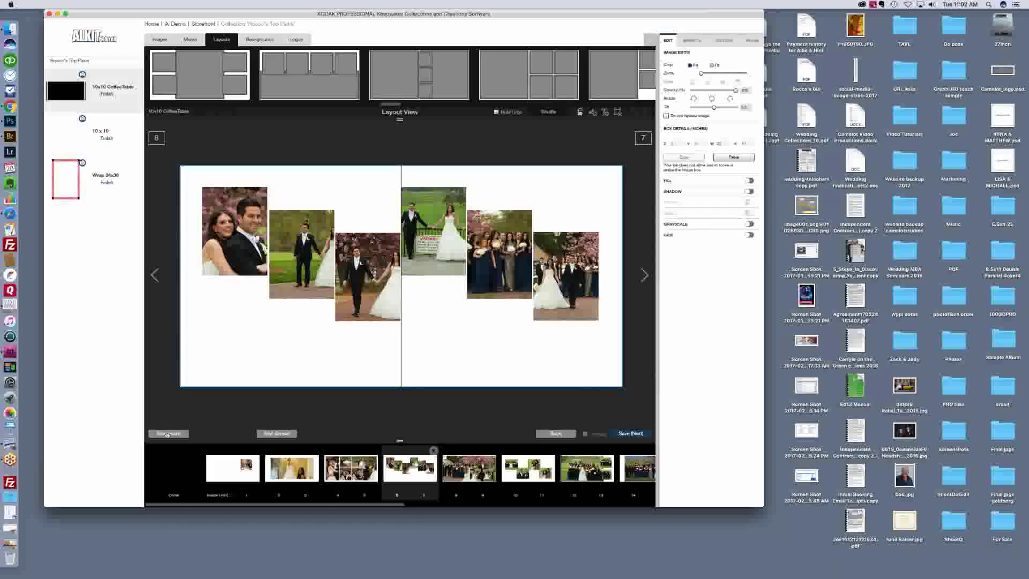
Step: Set the flower photo as spread 6–7's background at 45 opacity, then behind the inside front spread
left_click(161, 40)
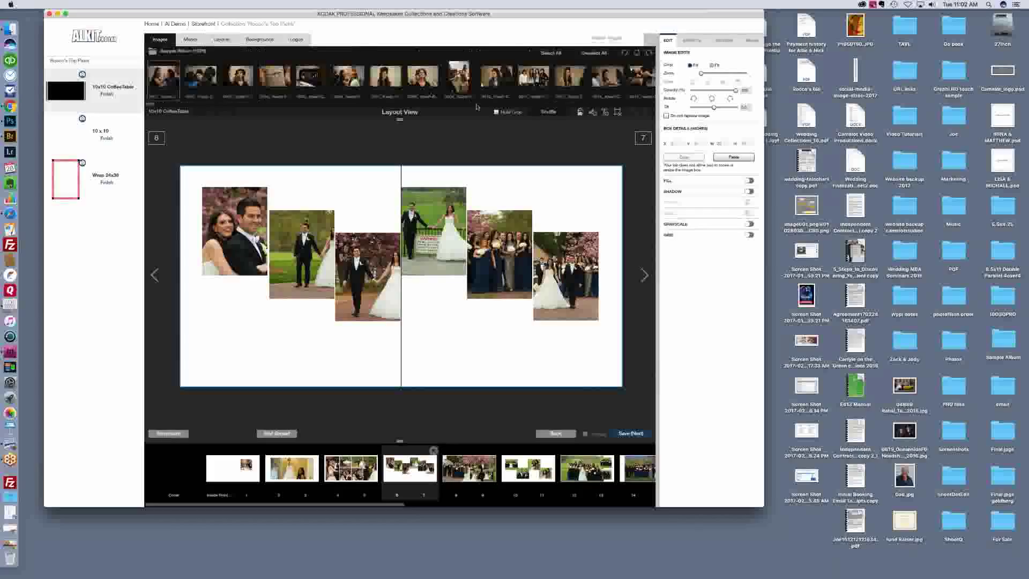
left_click_drag(151, 106, 417, 105)
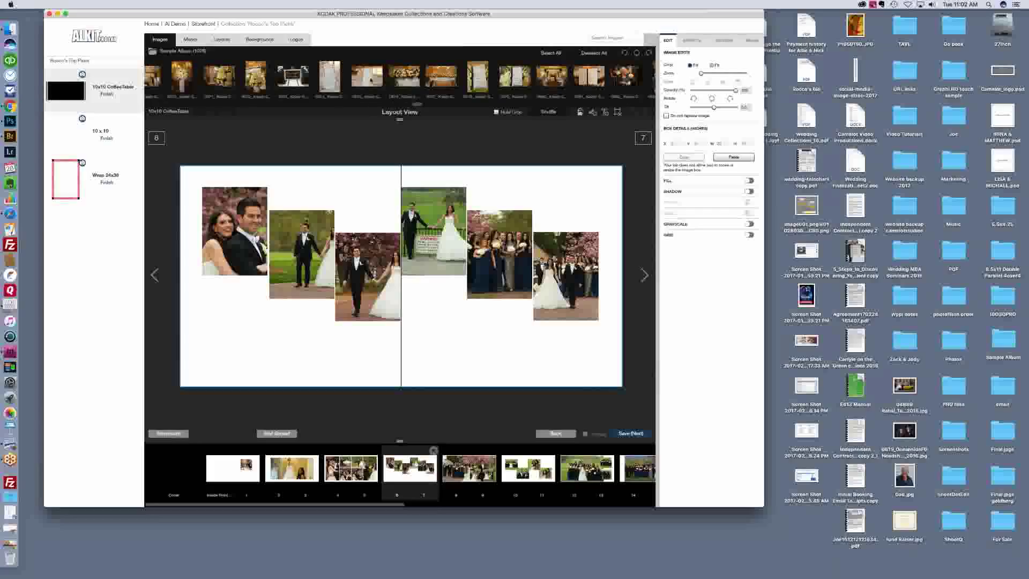
left_click_drag(367, 77, 373, 199)
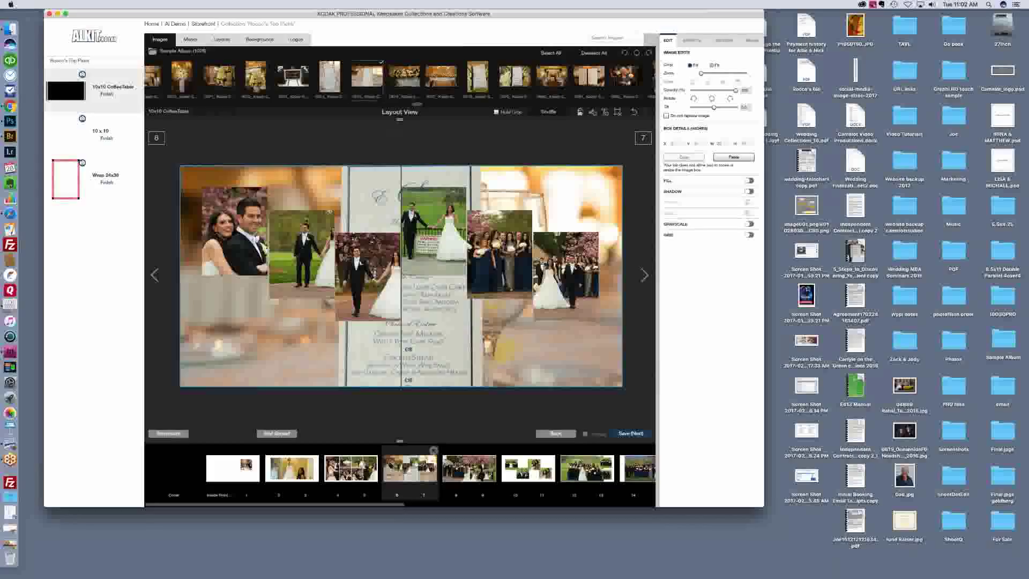
key("super+z")
key("super+shift+z")
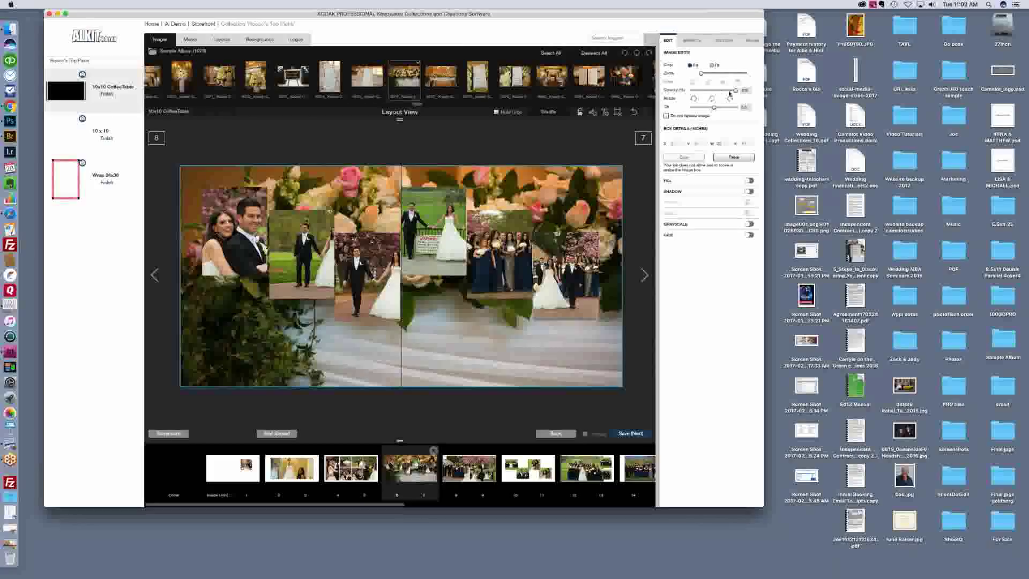
left_click_drag(735, 90, 707, 91)
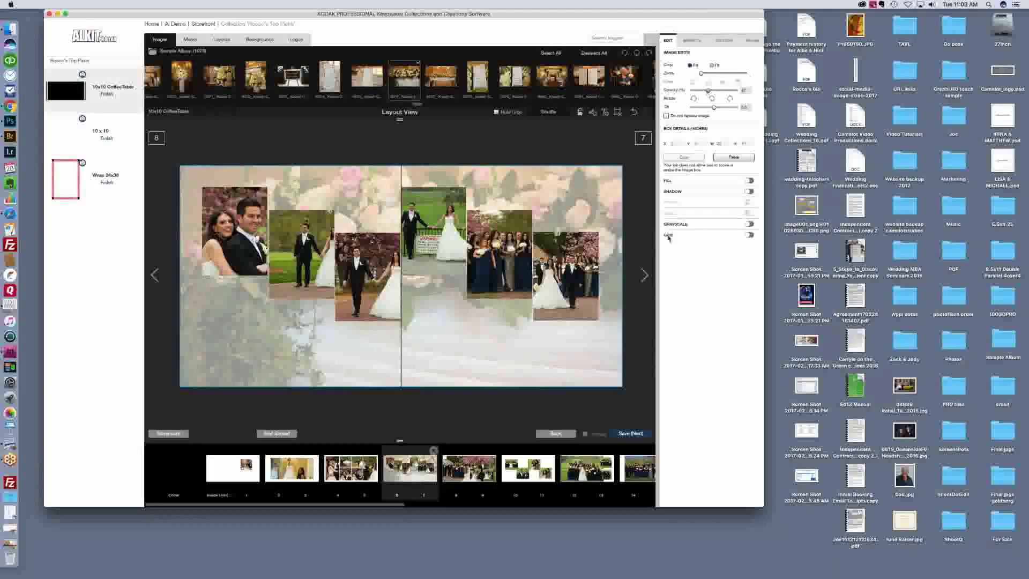
left_click(226, 471)
left_click_drag(404, 77, 386, 225)
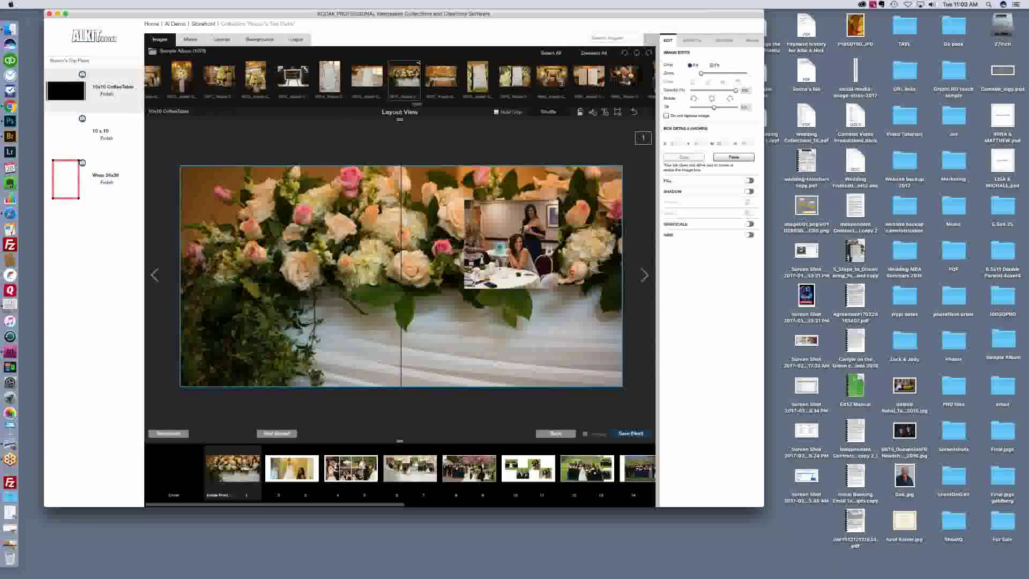
Step: Fade the inside front background to 79 and spread 4–5's to 63, then open spread 10–11
left_click_drag(735, 90, 712, 92)
left_click(362, 463)
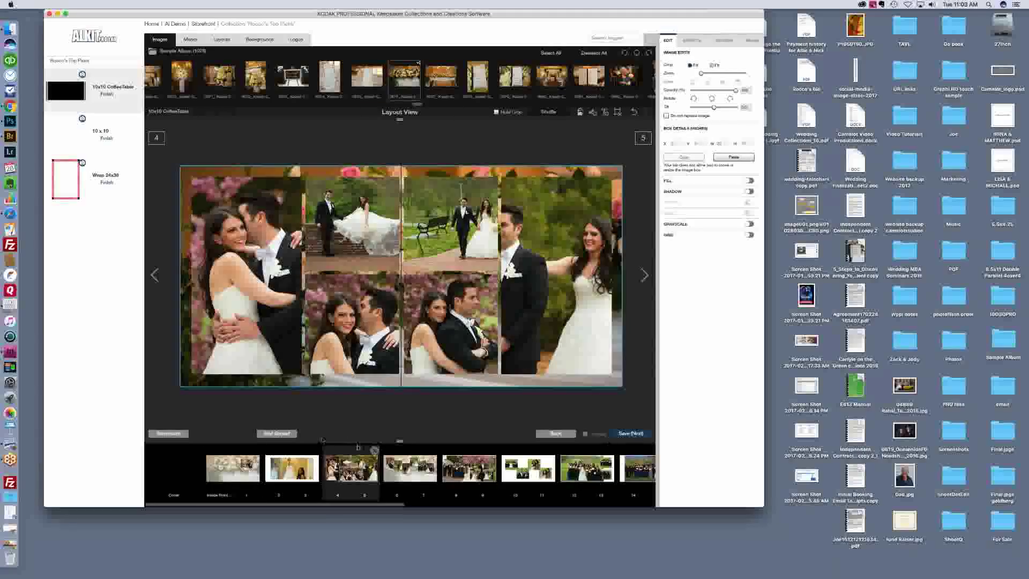
mouse_move(736, 92)
left_click_drag(736, 92, 712, 93)
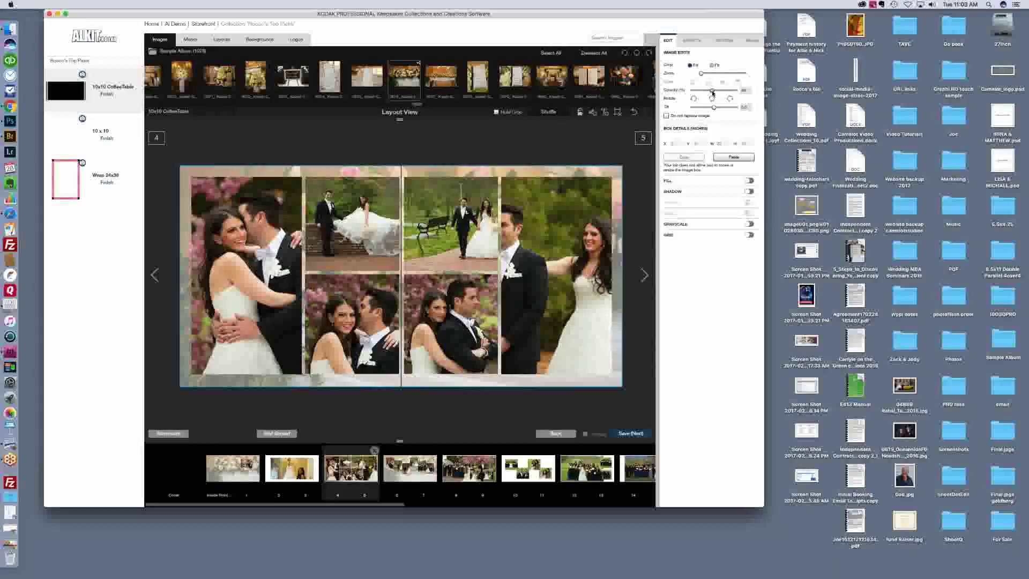
left_click(525, 483)
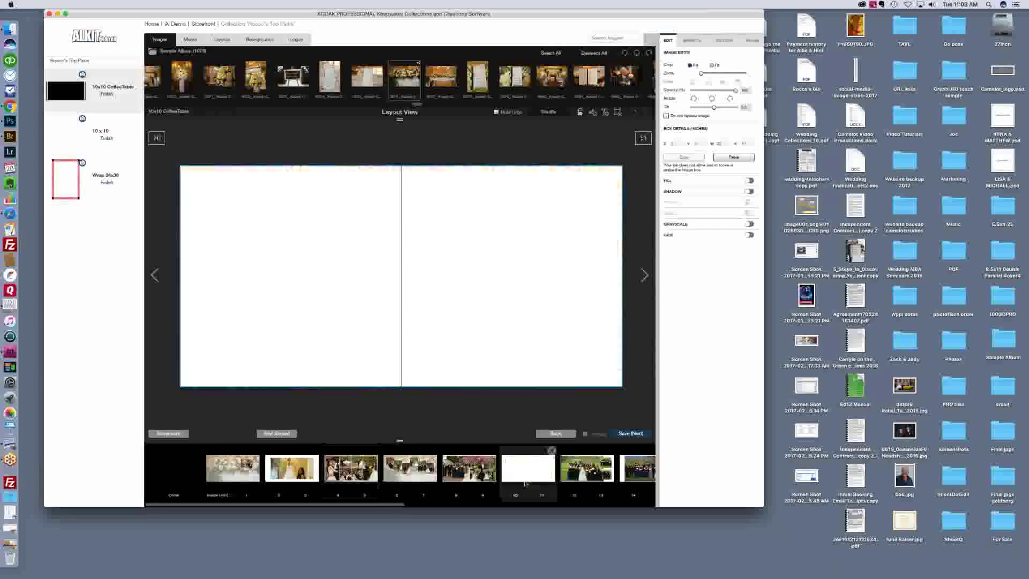
Step: Give spread 10–11 the flower photo background faded to 32 opacity
left_click_drag(406, 79, 364, 202)
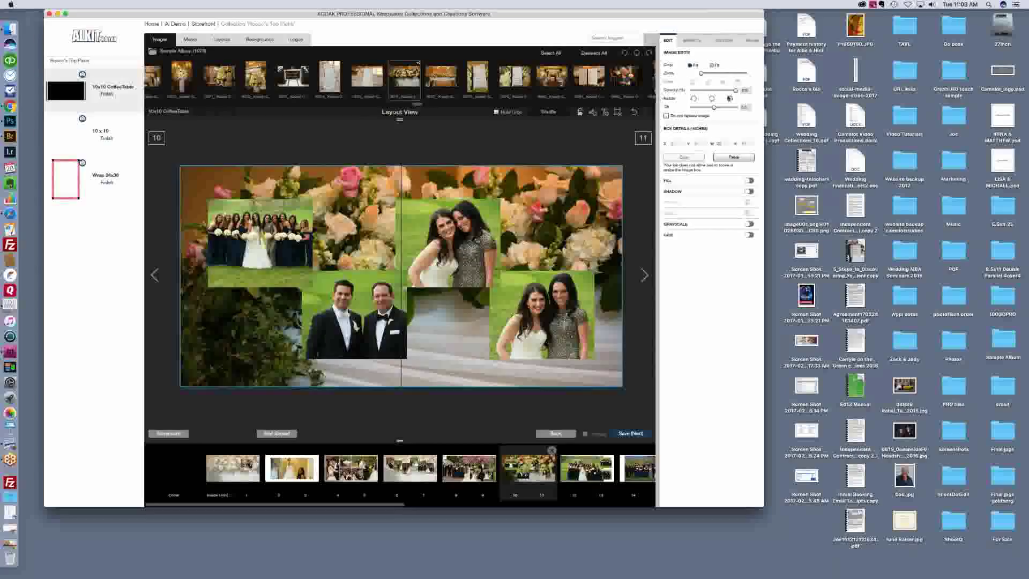
left_click_drag(736, 90, 731, 90)
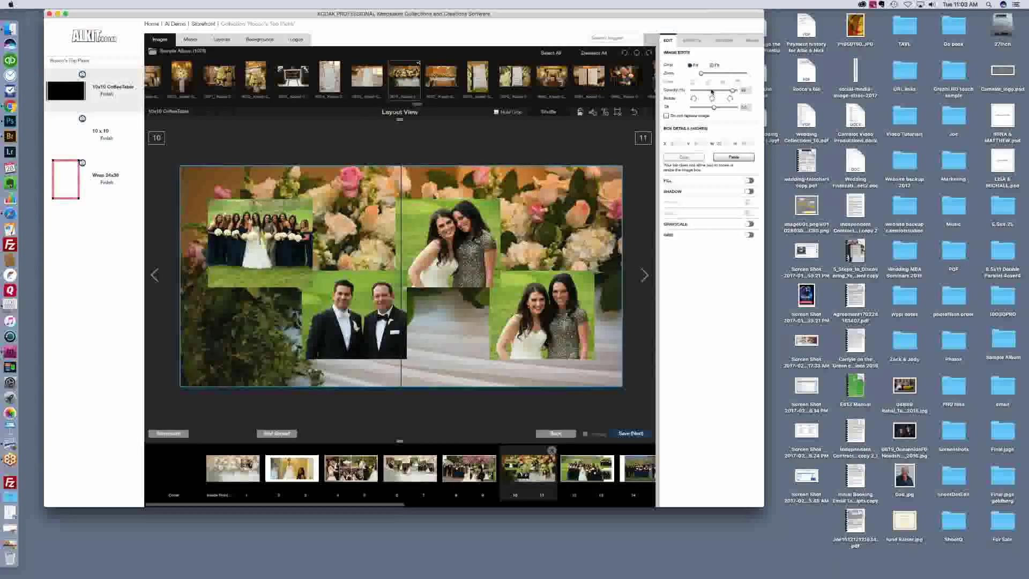
left_click_drag(732, 90, 705, 90)
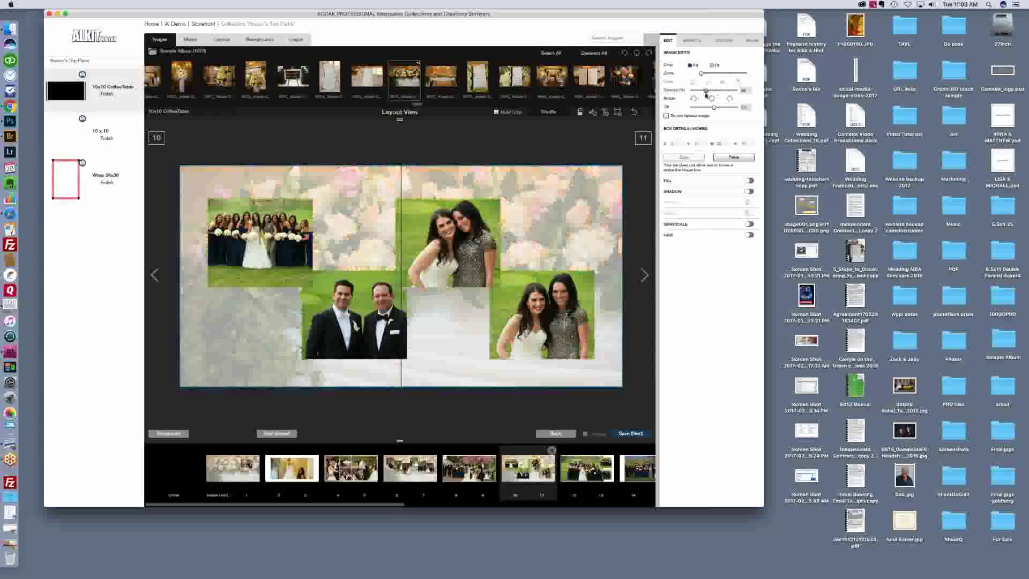
Step: Drop an image onto spread 12–13, then move on to spread 14–15
left_click(585, 475)
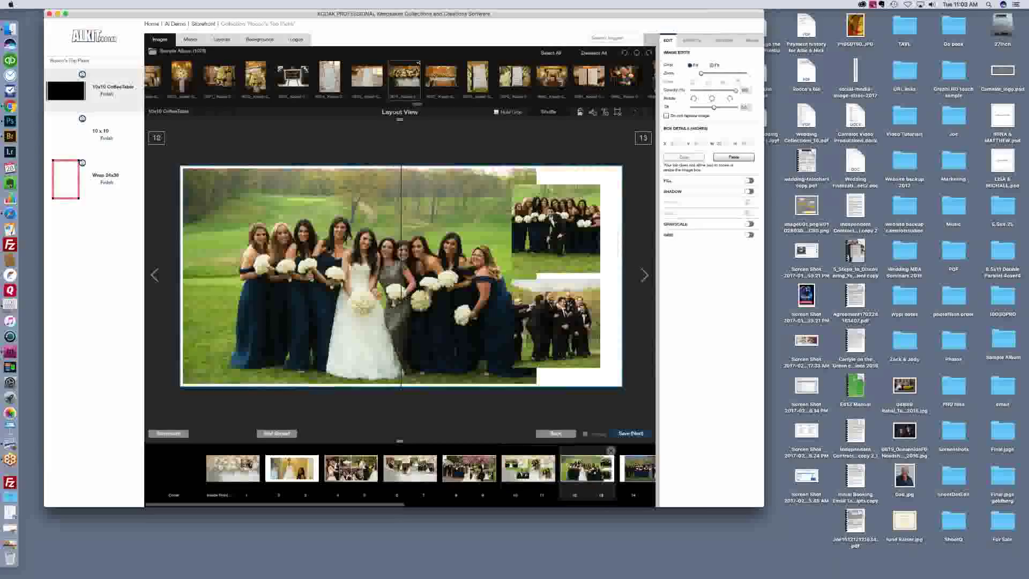
left_click_drag(432, 80, 580, 187)
left_click(630, 433)
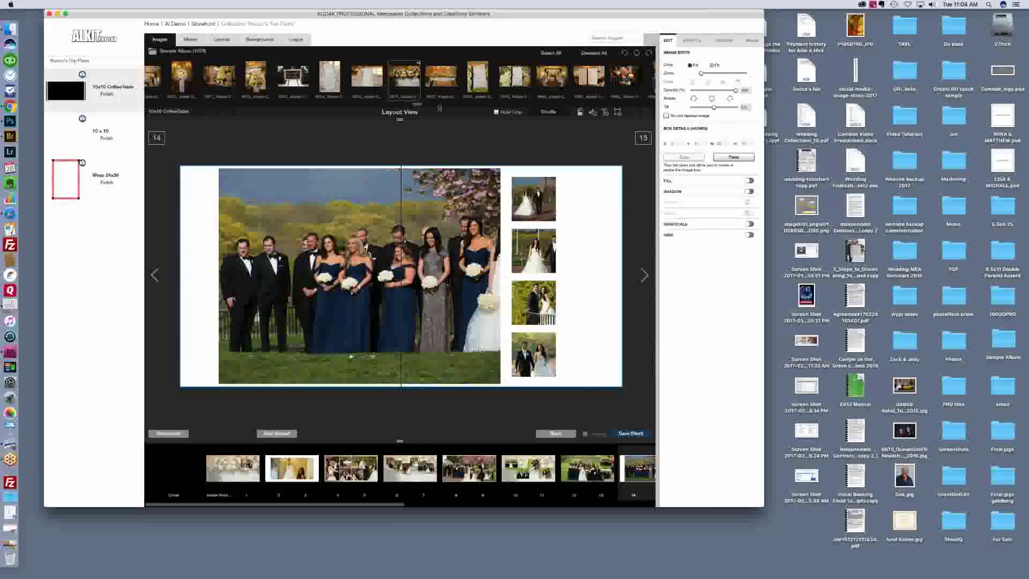
Step: Add a 94-opacity flower background to spread 14–15 and reframe and enlarge the couple photo
left_click_drag(405, 77, 581, 258)
left_click_drag(736, 90, 713, 91)
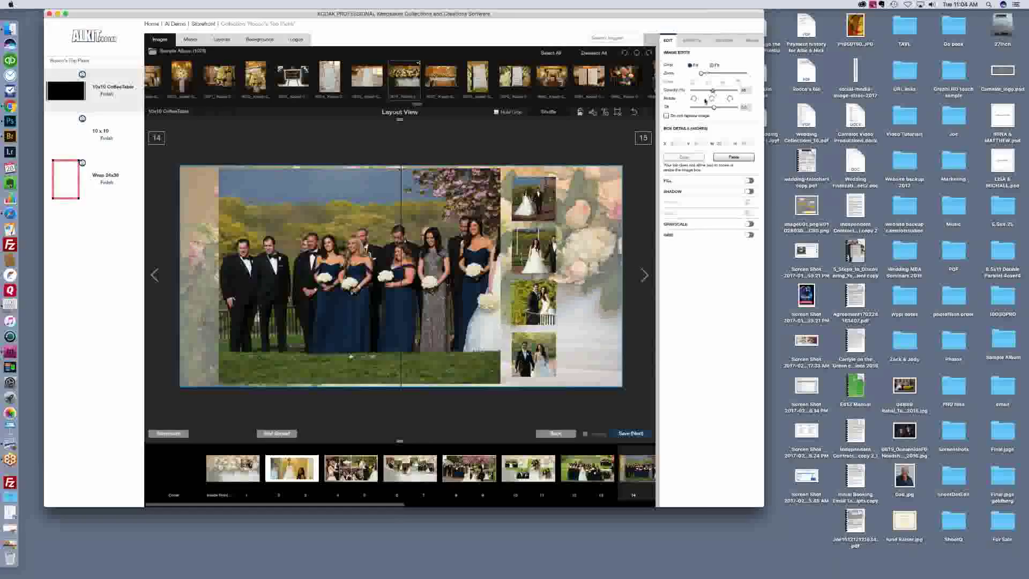
left_click(537, 253)
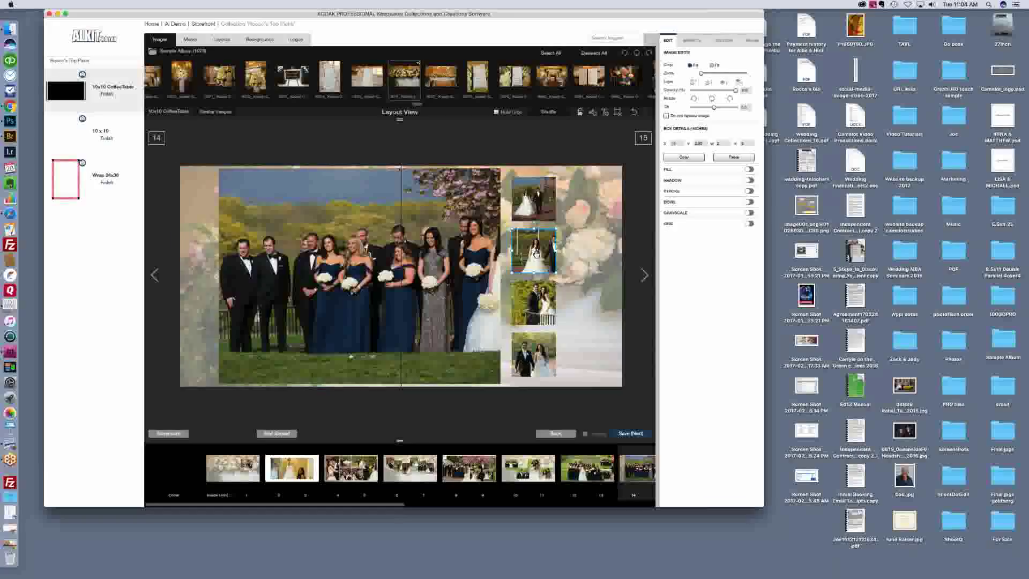
scroll(536, 254, "up", 6)
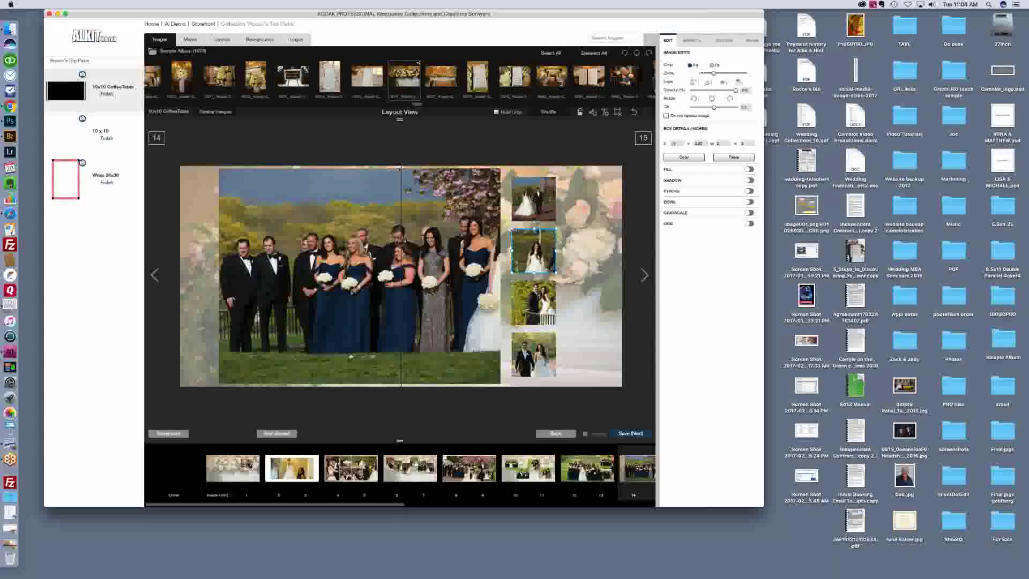
left_click_drag(536, 254, 524, 250)
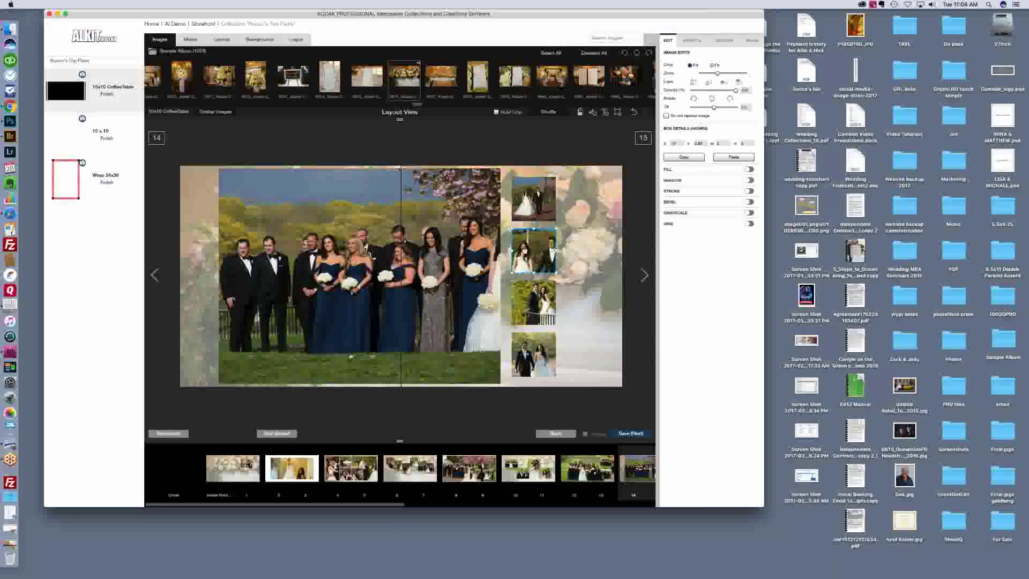
scroll(542, 259, "up", 2)
left_click_drag(542, 260, 538, 257)
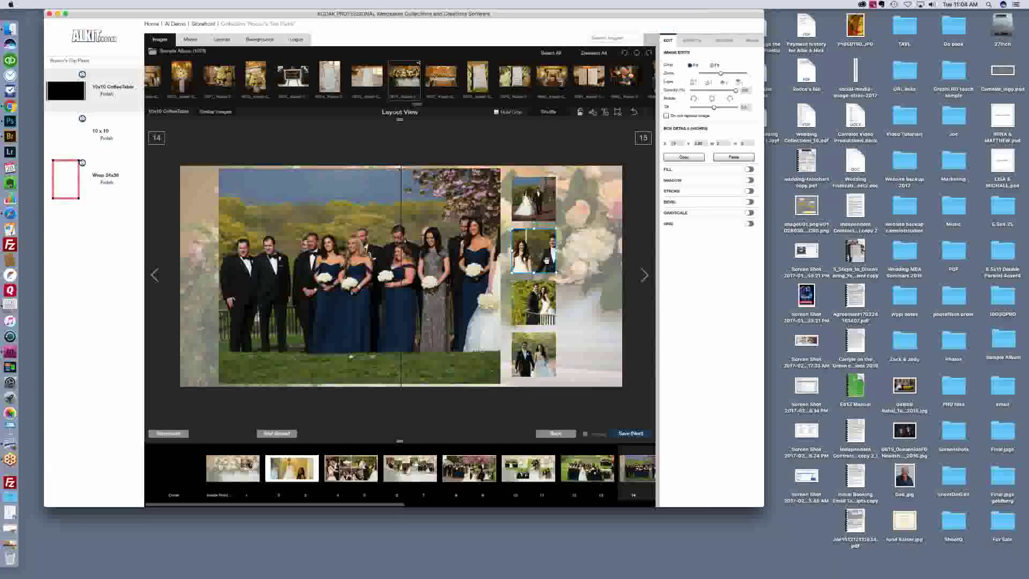
left_click_drag(556, 272, 582, 294)
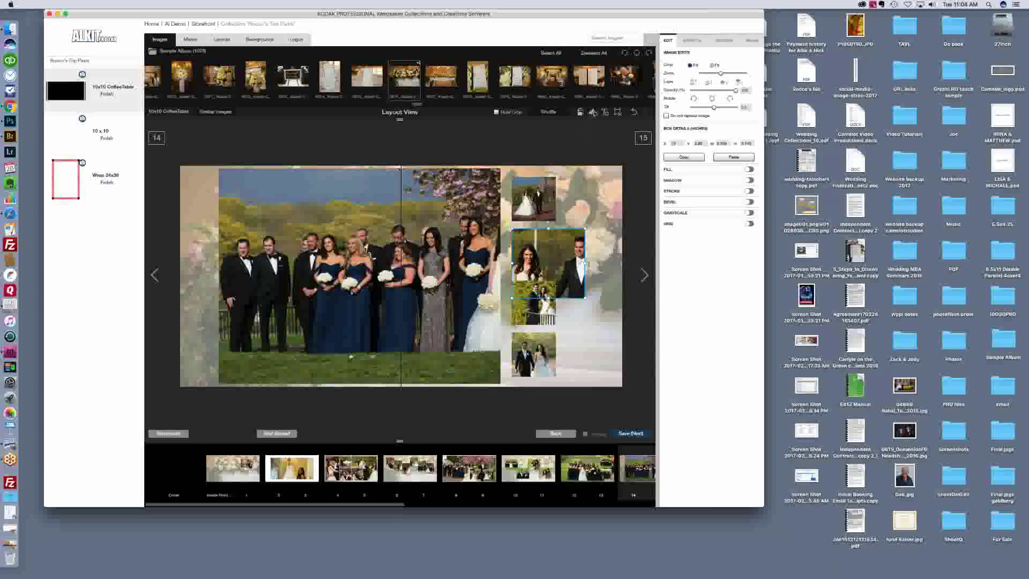
Step: Add a new photo box on page 14 holding the Long Beach sign photo
left_click(593, 112)
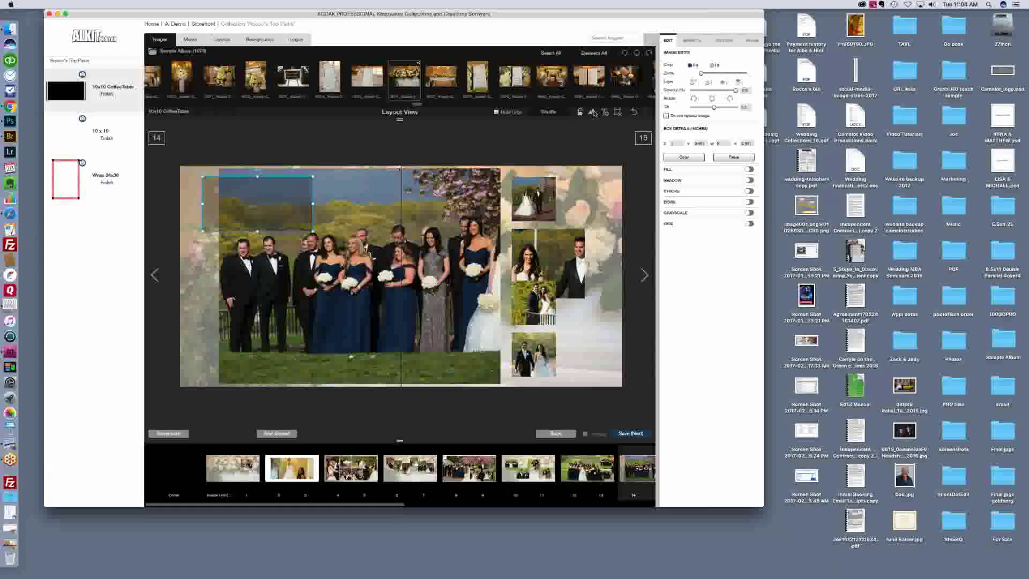
left_click_drag(296, 79, 234, 210)
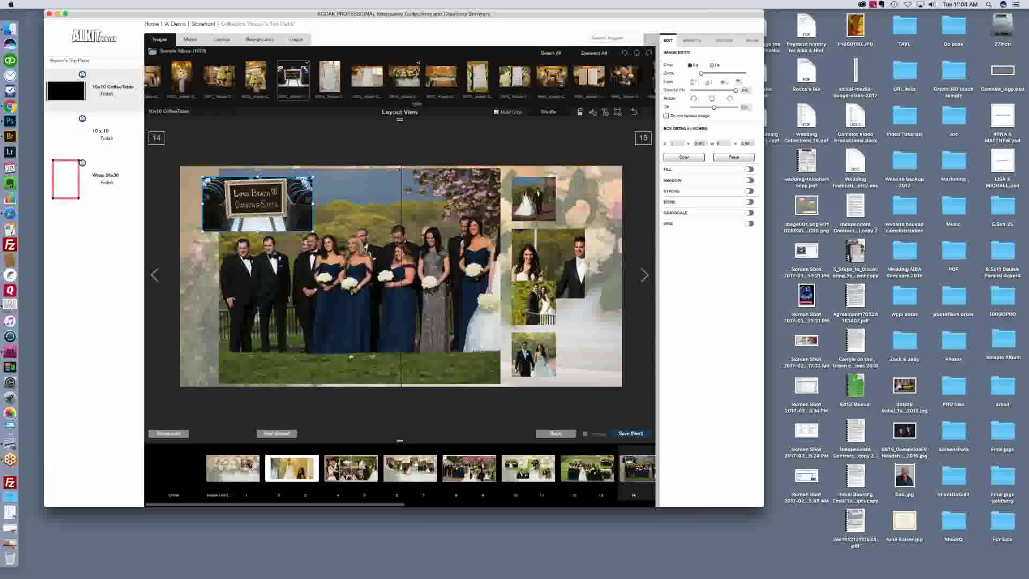
left_click(406, 504)
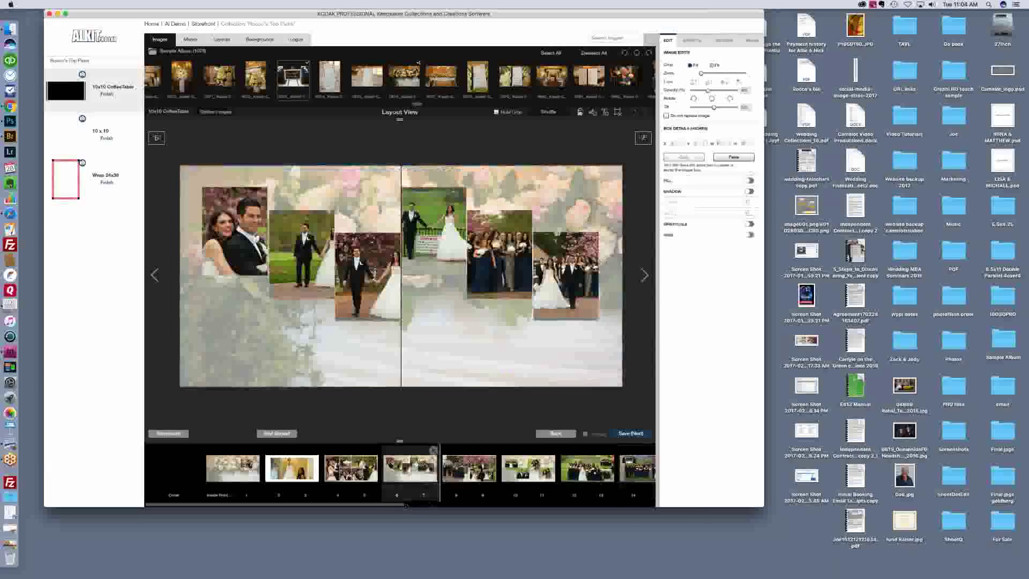
Step: Give spreads 2–3 and 16–17 a background photo
left_click(292, 467)
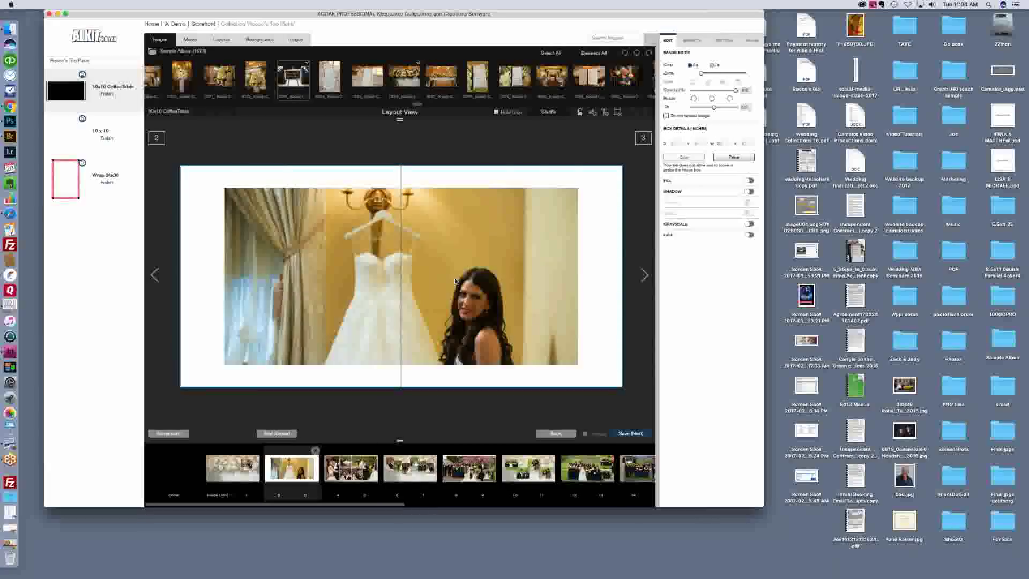
left_click_drag(442, 85, 606, 223)
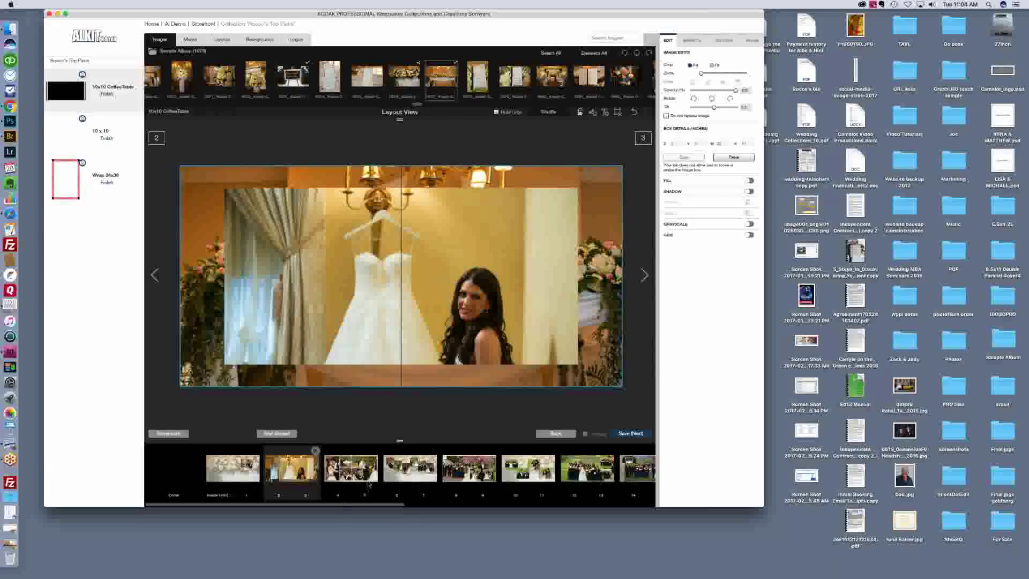
left_click_drag(381, 506, 493, 506)
left_click(496, 482)
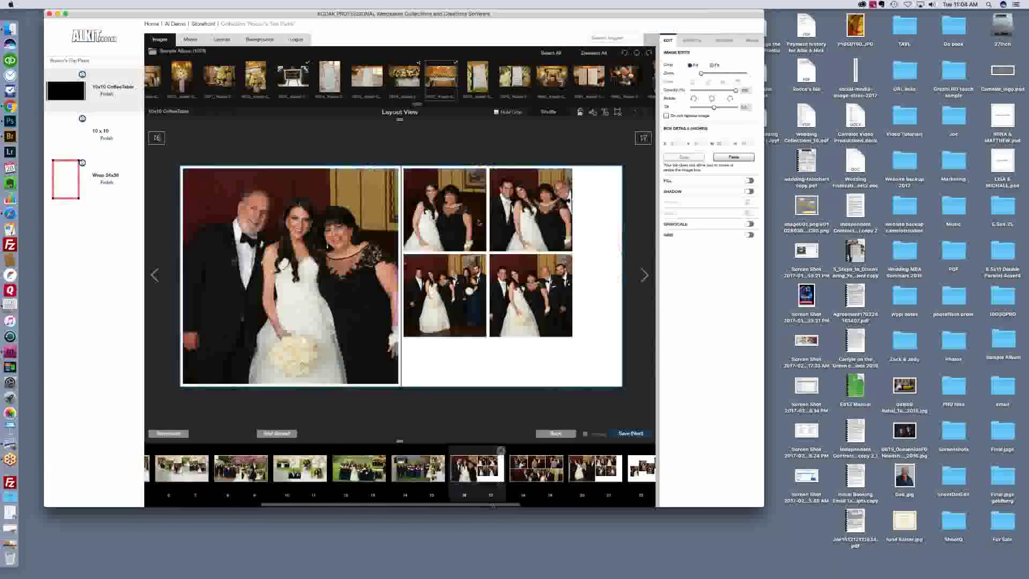
left_click_drag(442, 80, 604, 333)
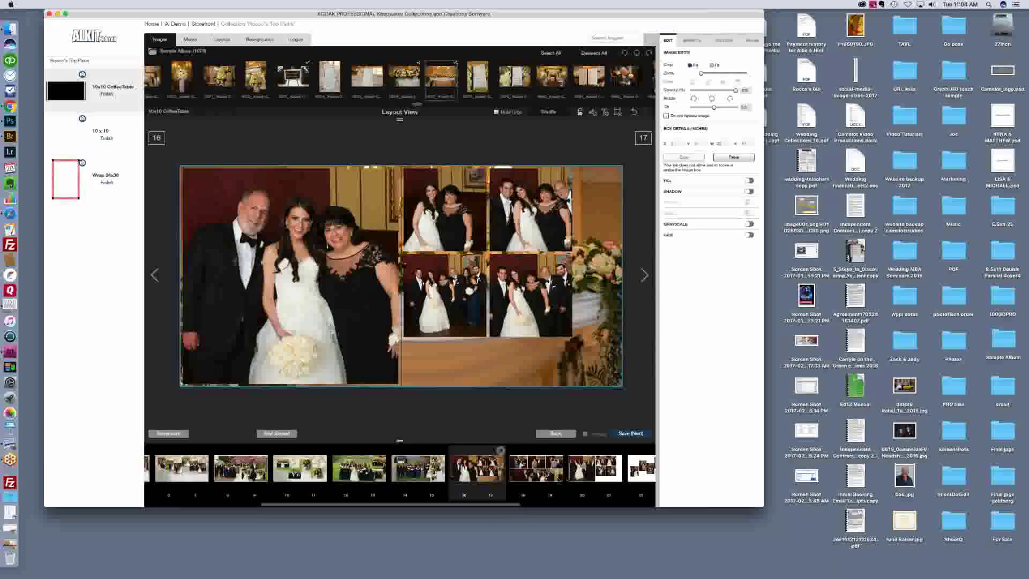
Step: Enlarge the spread thumbnails and give spread 22–23 a faded flower background
left_click(542, 474)
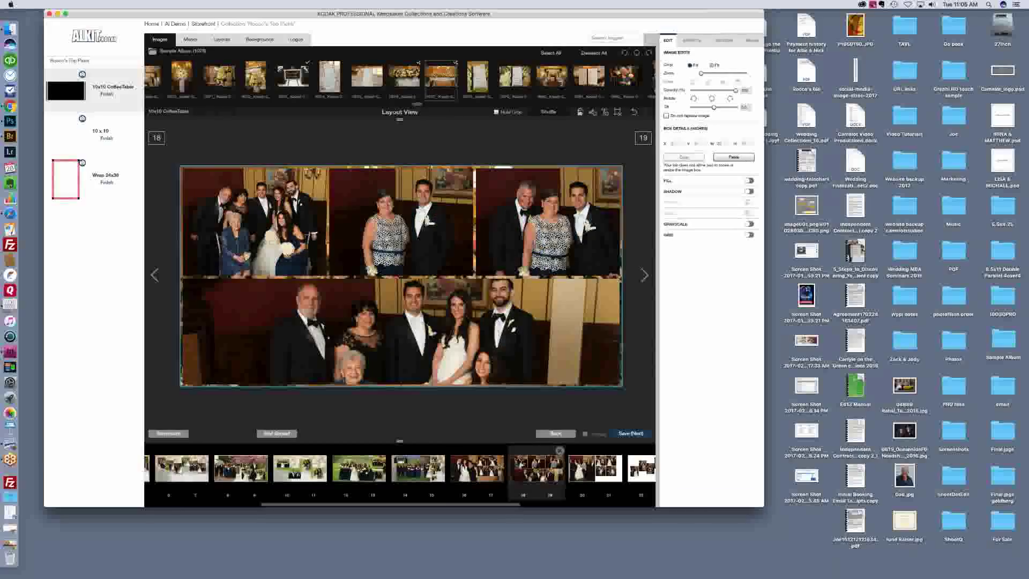
left_click(586, 474)
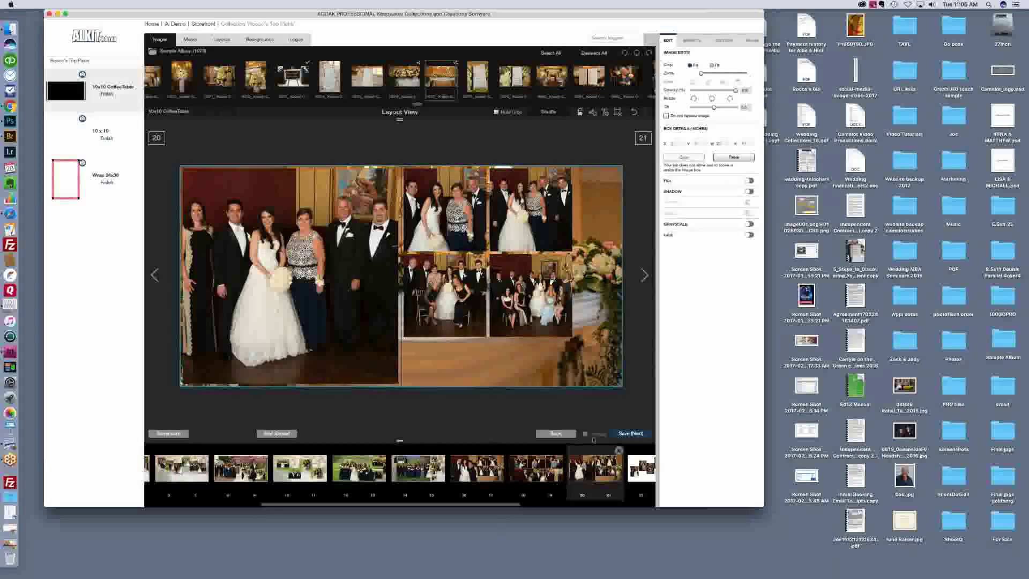
mouse_move(449, 441)
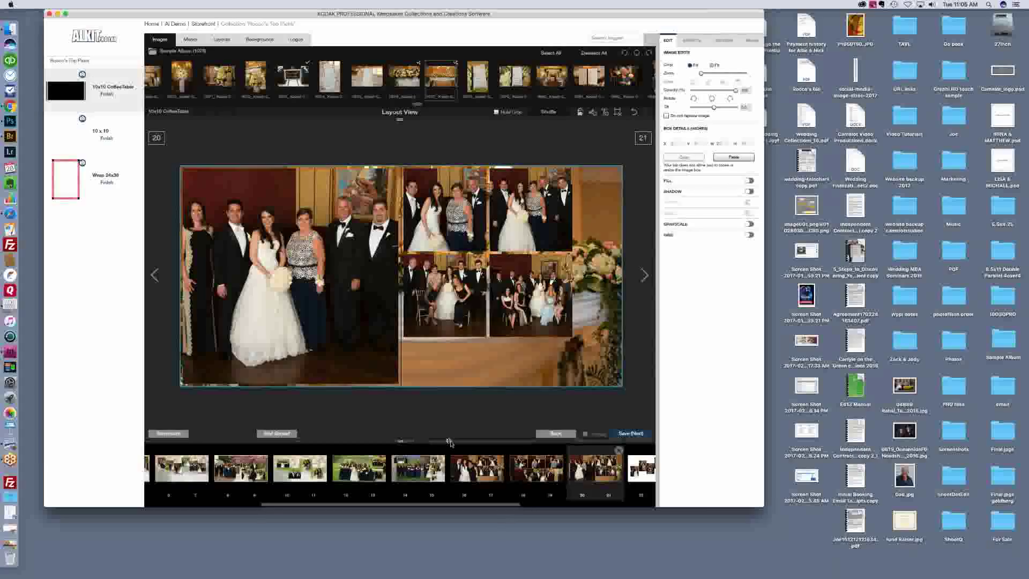
left_click_drag(462, 442, 477, 442)
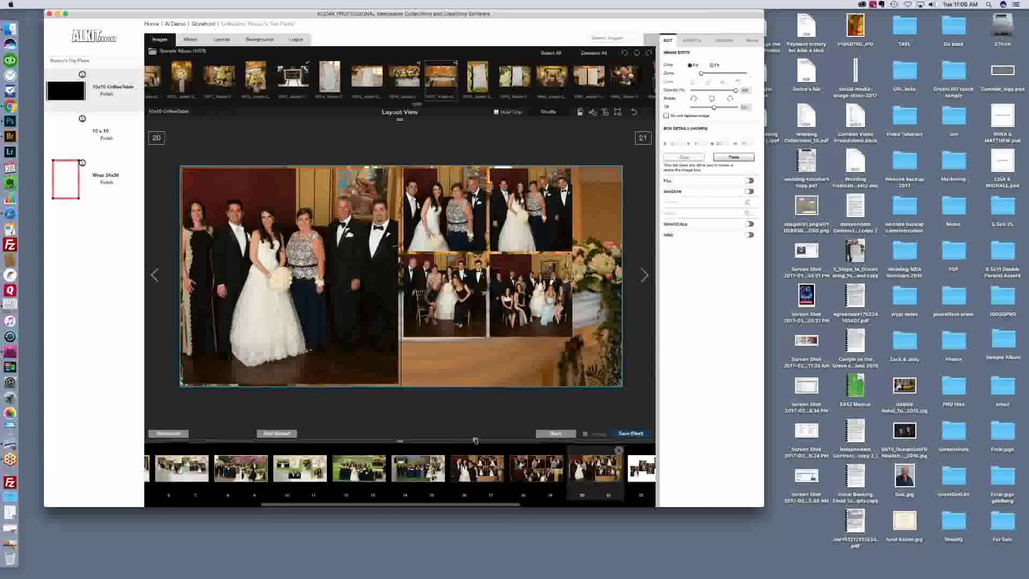
left_click(648, 481)
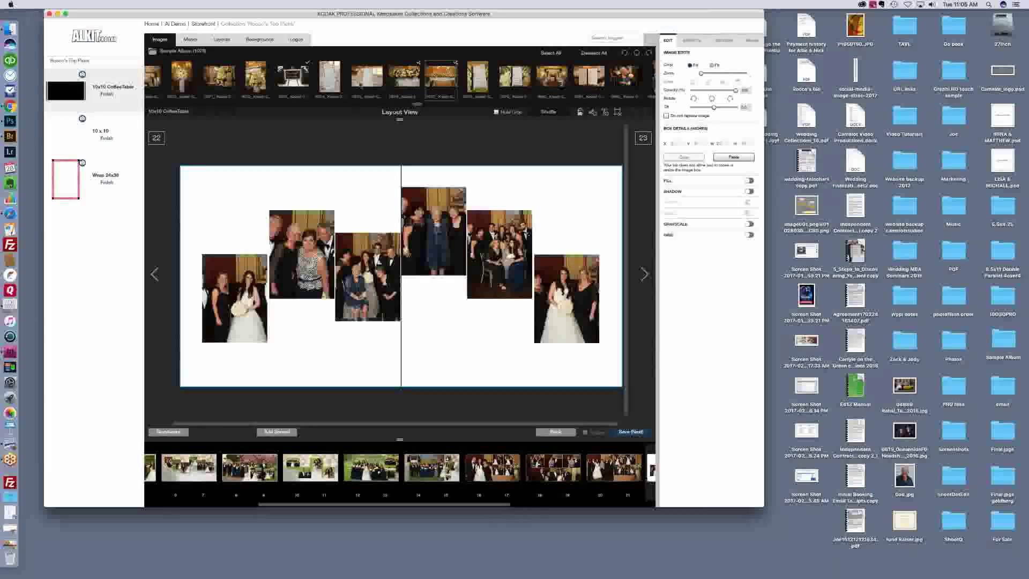
left_click_drag(404, 75, 355, 199)
left_click_drag(735, 90, 732, 90)
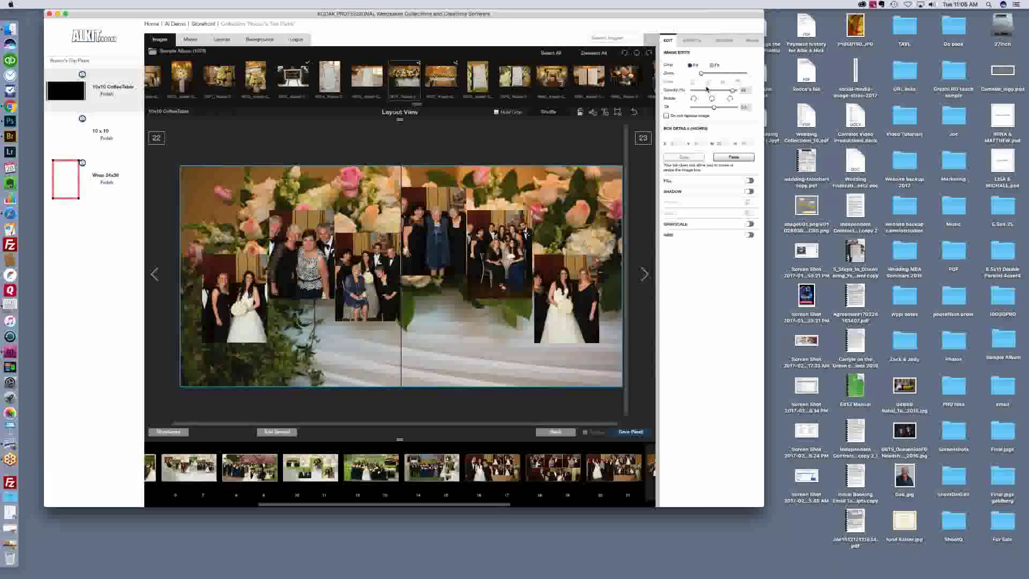
left_click_drag(734, 90, 713, 90)
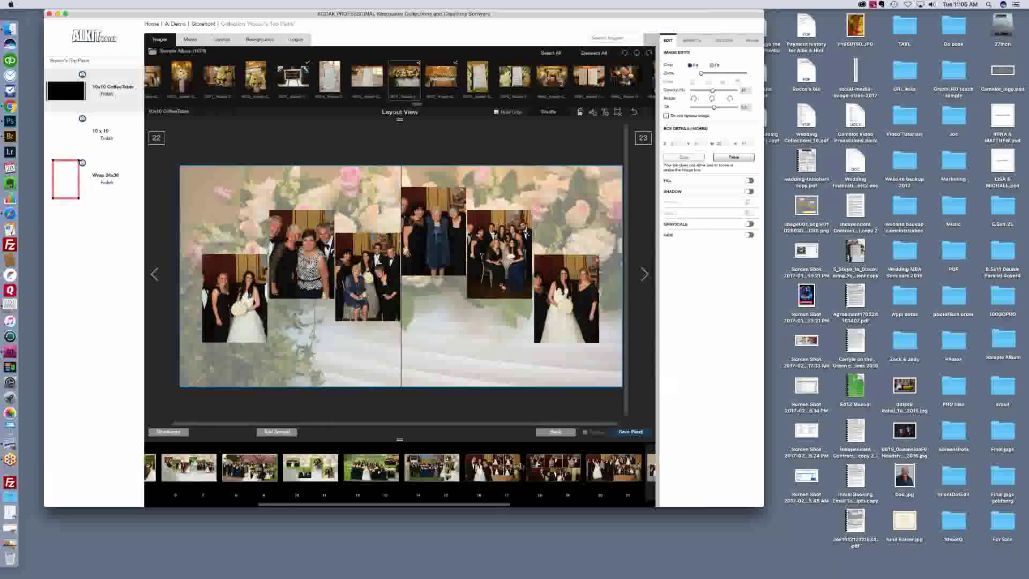
left_click_drag(499, 504, 608, 505)
Step: Add flower backgrounds to spreads 24–25, 26–27 and 28–29, and fade spread 30's to 90%
left_click(502, 471)
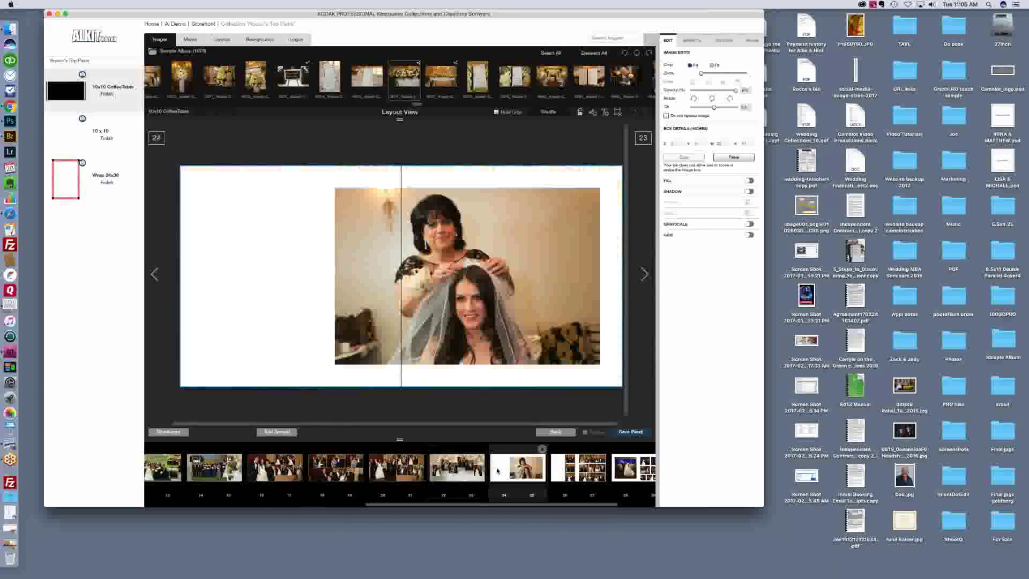
left_click_drag(380, 75, 267, 253)
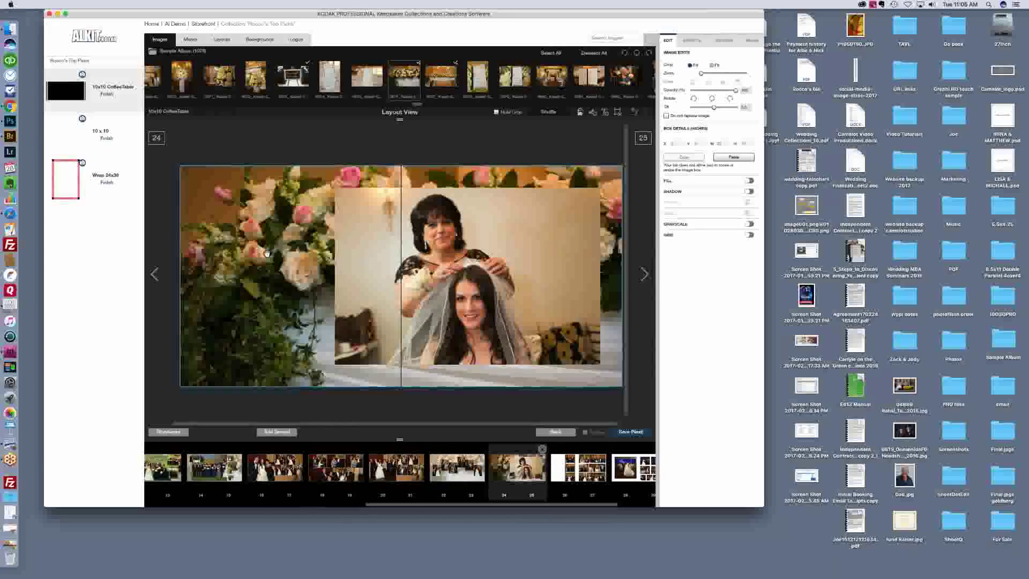
left_click(569, 465)
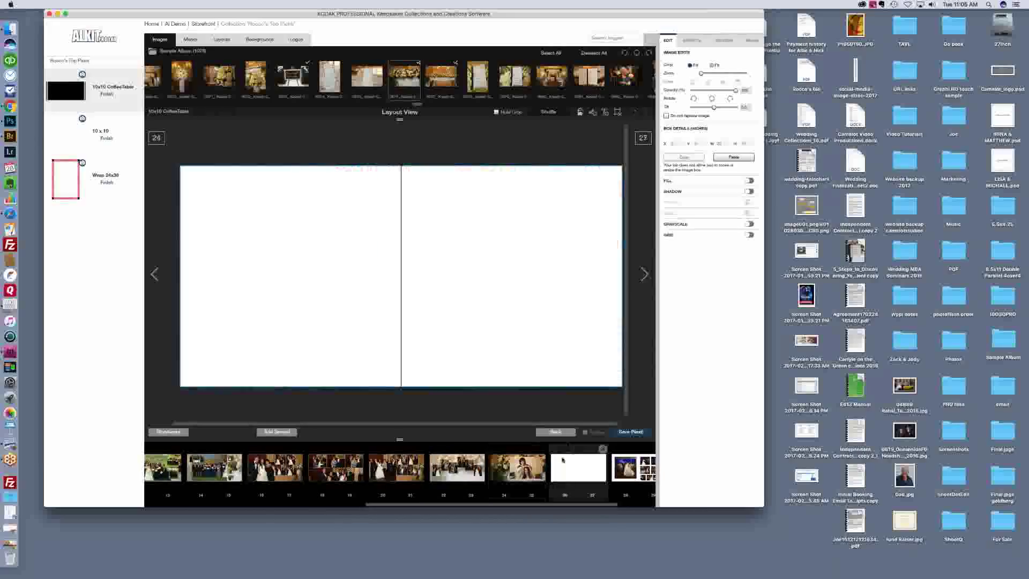
left_click_drag(379, 75, 230, 283)
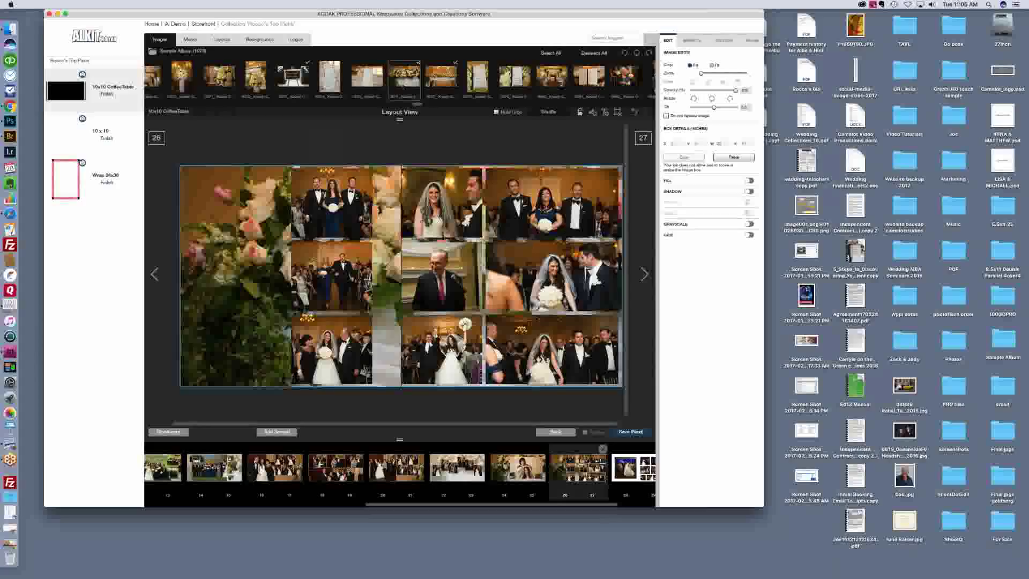
left_click_drag(571, 504, 653, 502)
left_click(589, 476)
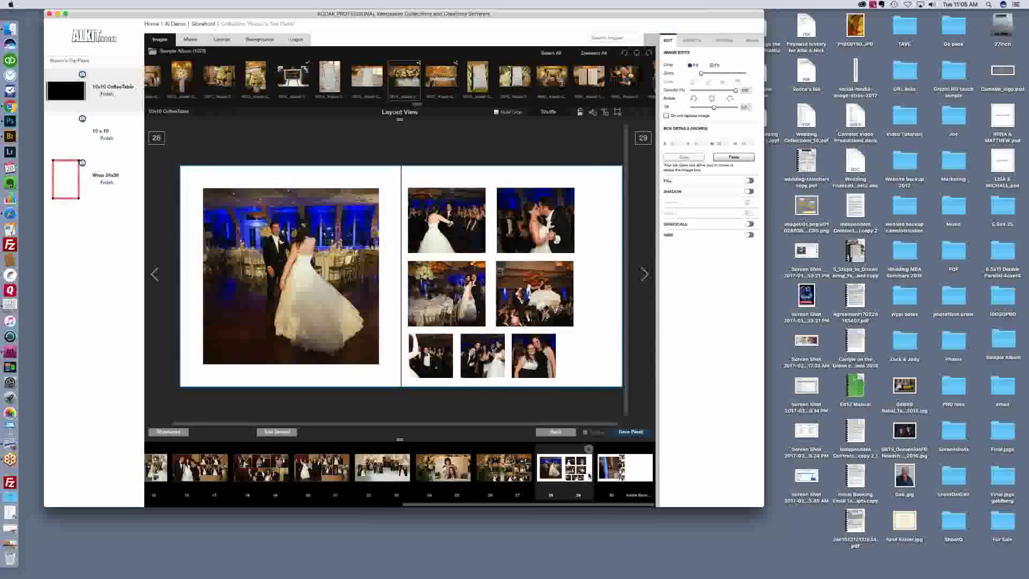
left_click_drag(409, 95, 388, 217)
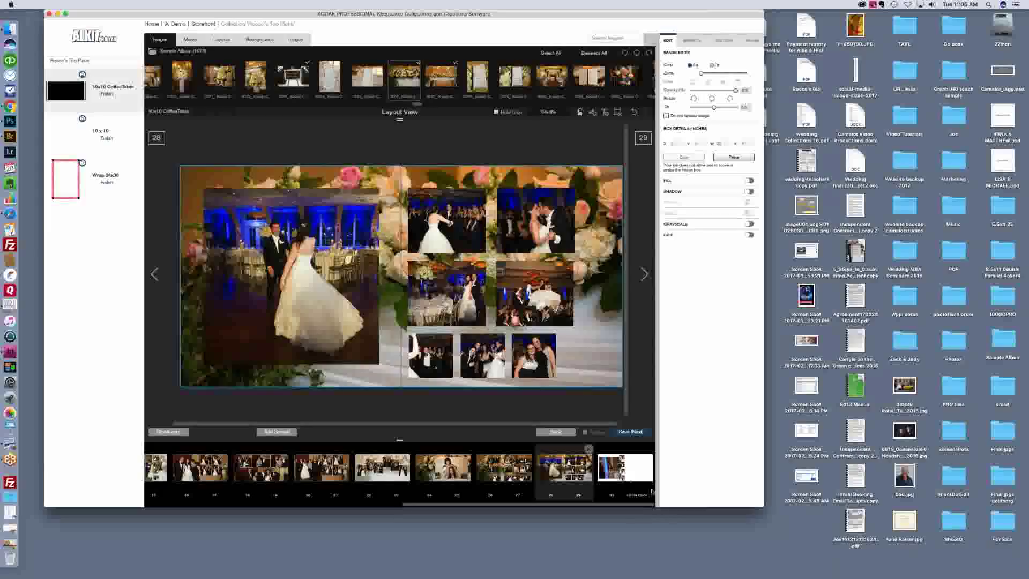
left_click(642, 476)
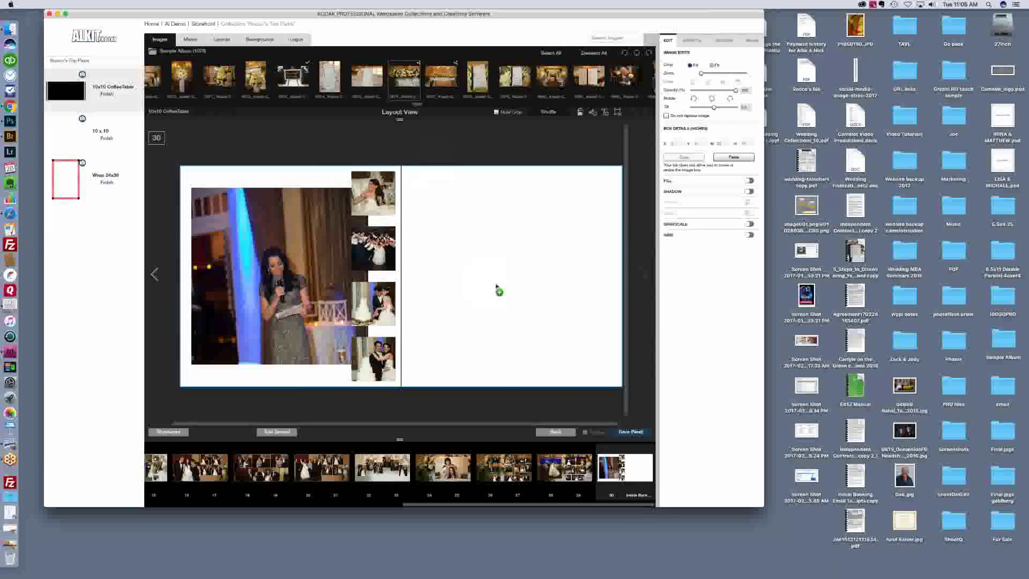
left_click_drag(736, 90, 711, 91)
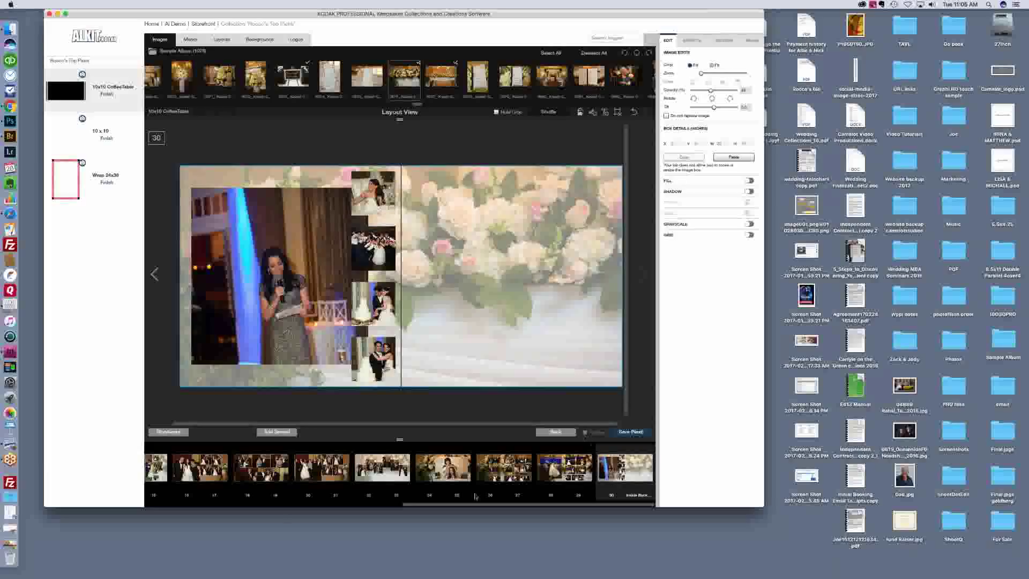
left_click_drag(452, 506, 166, 499)
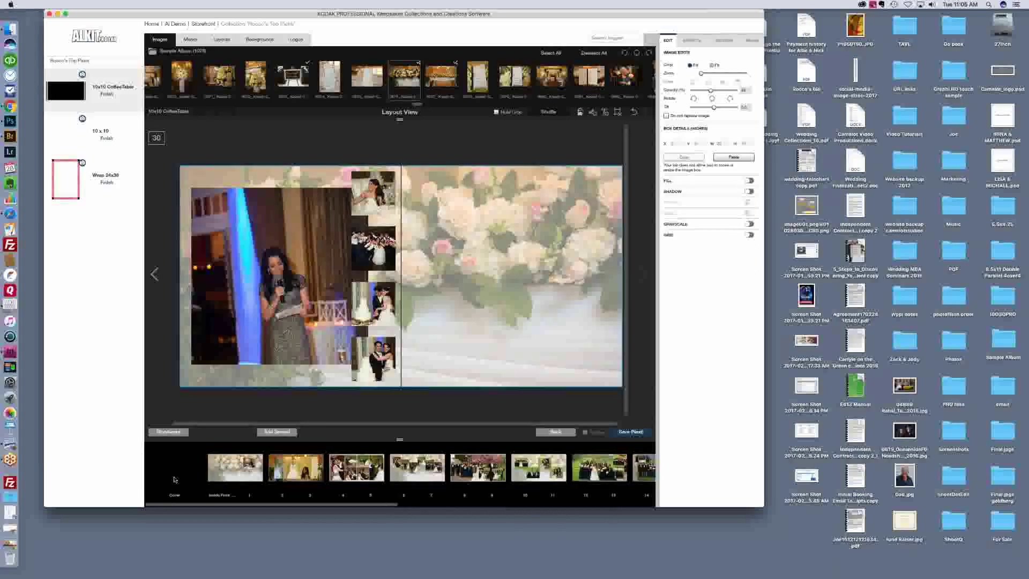
Step: Review the cover through spread 4–5, then pan the groom photo on 6–7 to show the bride
left_click(176, 480)
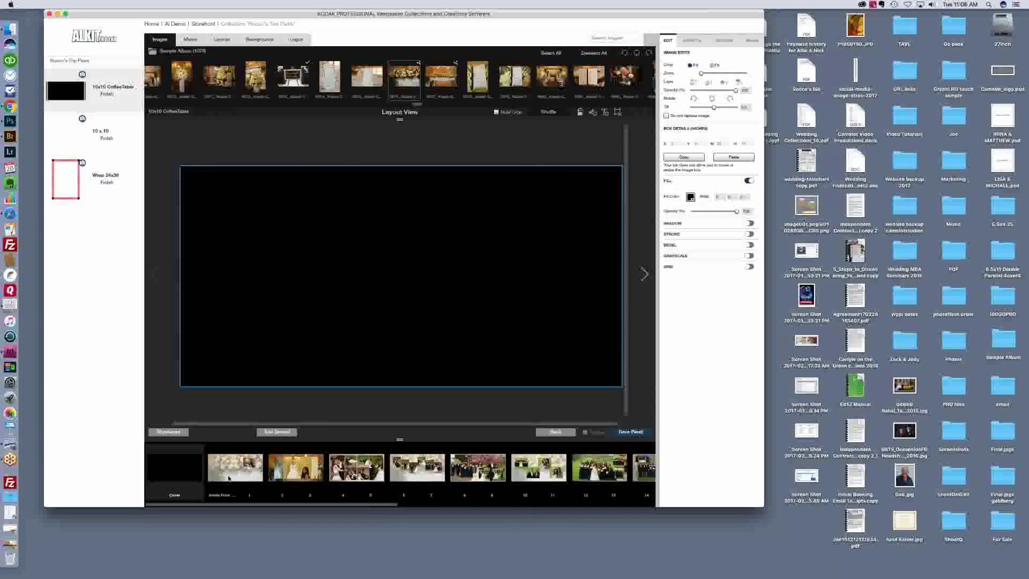
left_click(239, 471)
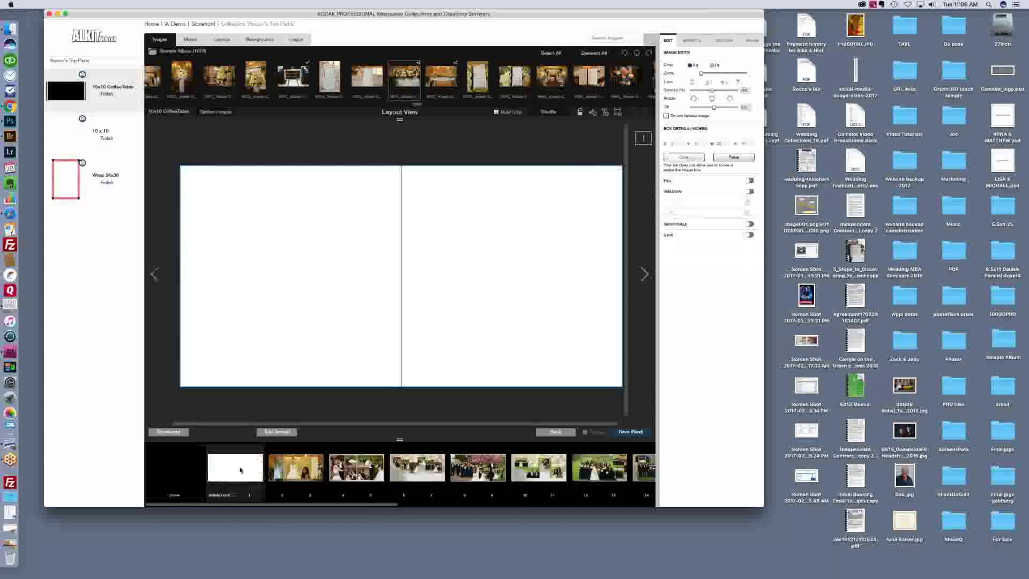
left_click(304, 475)
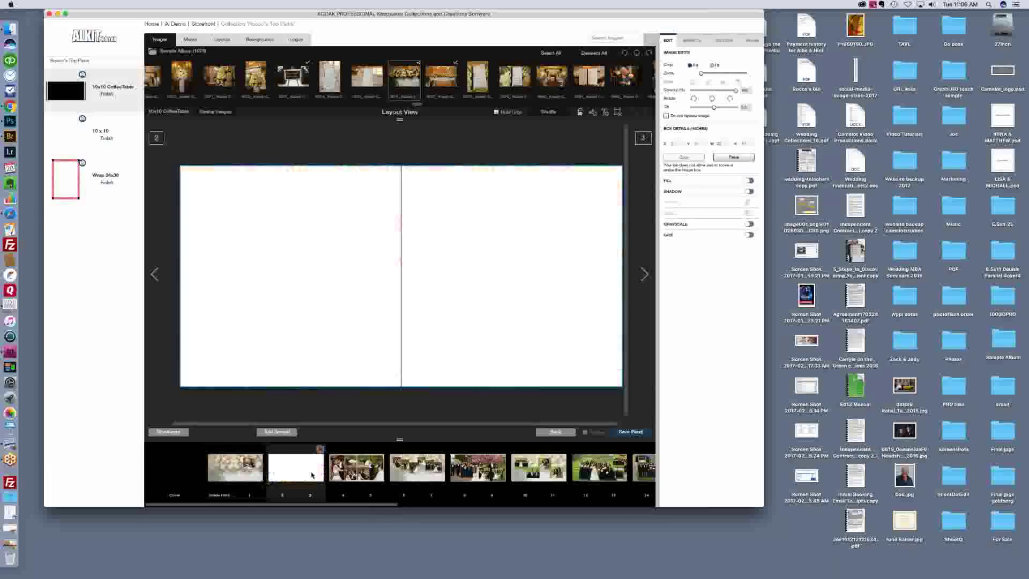
left_click(344, 474)
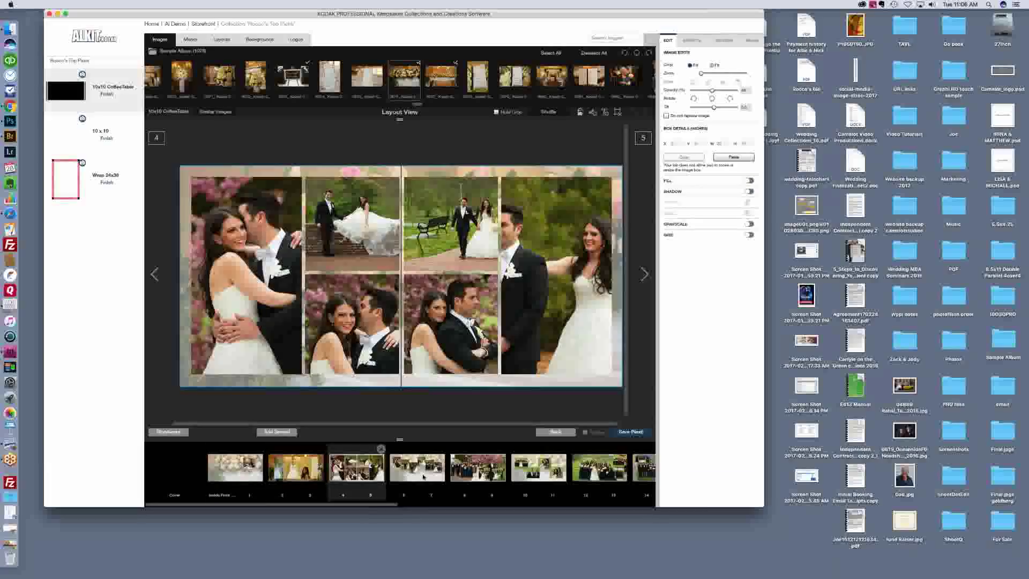
left_click(423, 476)
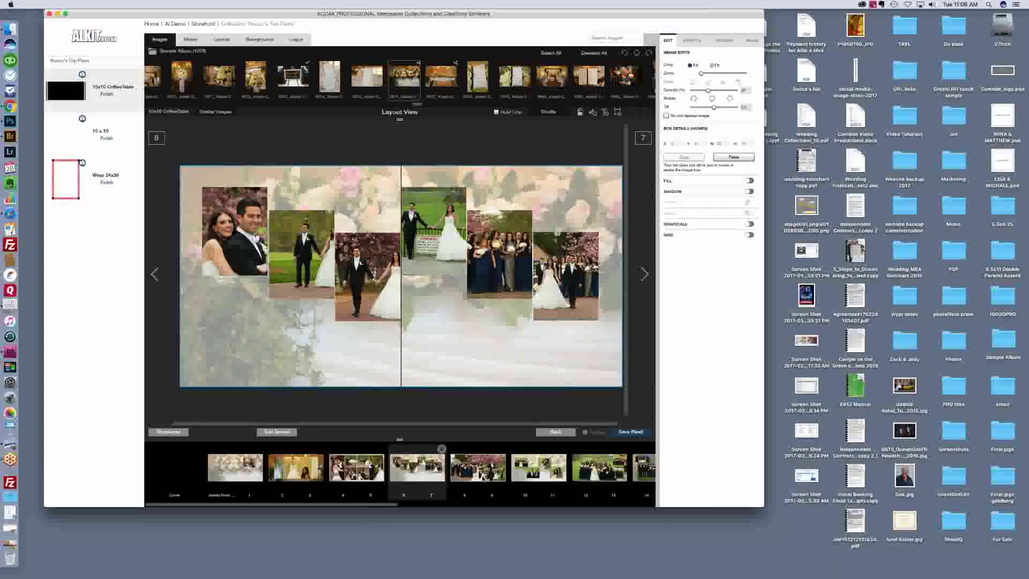
left_click(300, 256)
mouse_move(300, 256)
left_mouse_down()
mouse_move(282, 253)
mouse_move(291, 261)
left_mouse_up()
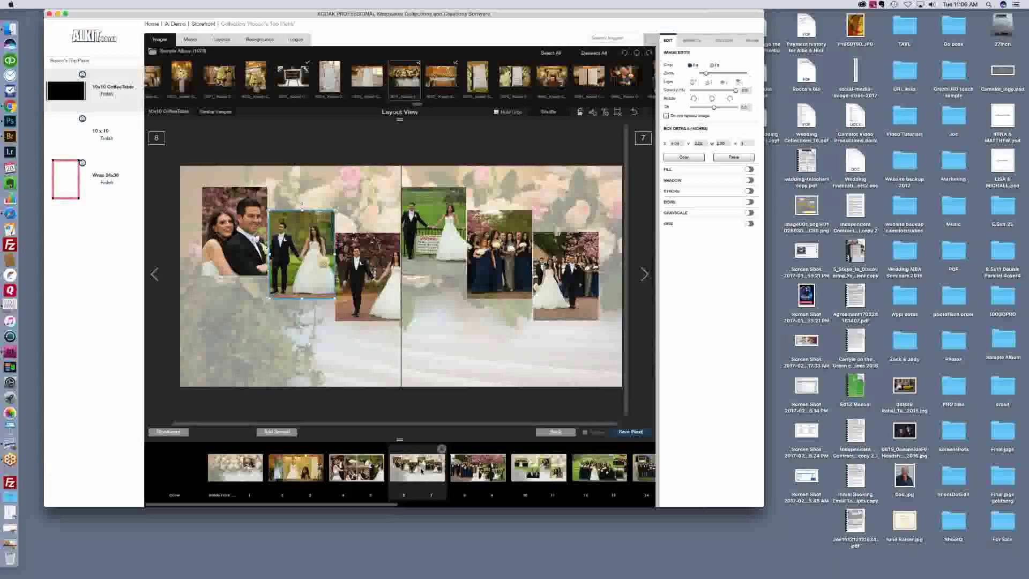
Step: Place two photos on spread 8–9, then review spreads 6–7 through 14–15
key("Right")
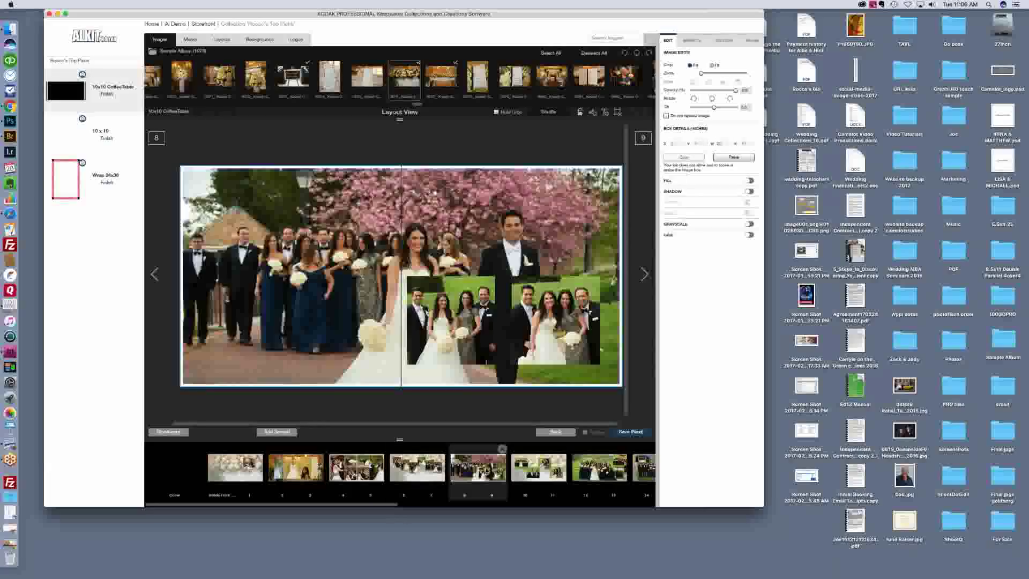
mouse_move(301, 96)
left_mouse_down()
mouse_move(192, 202)
mouse_move(183, 191)
left_mouse_up()
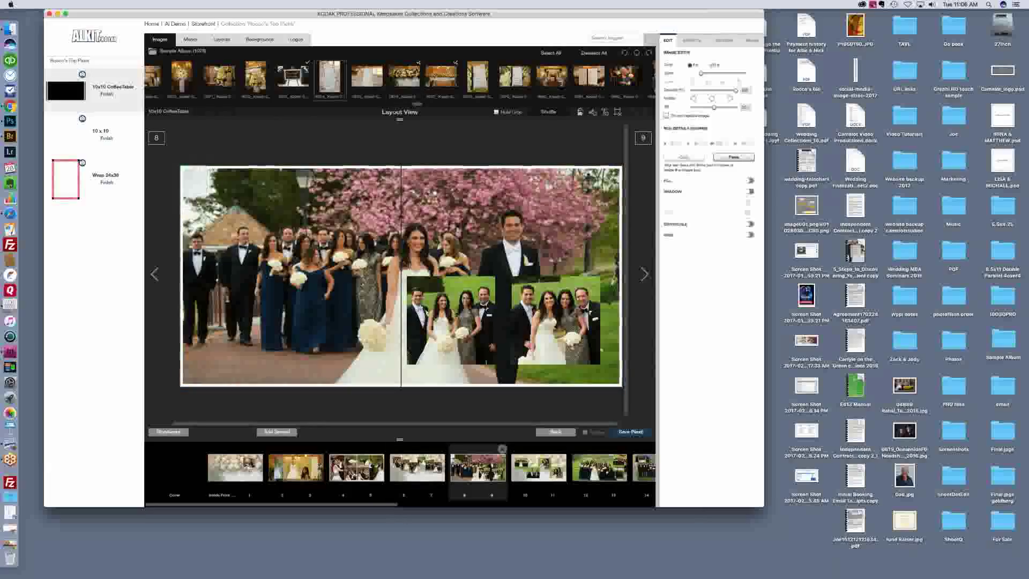
left_click_drag(322, 80, 239, 170)
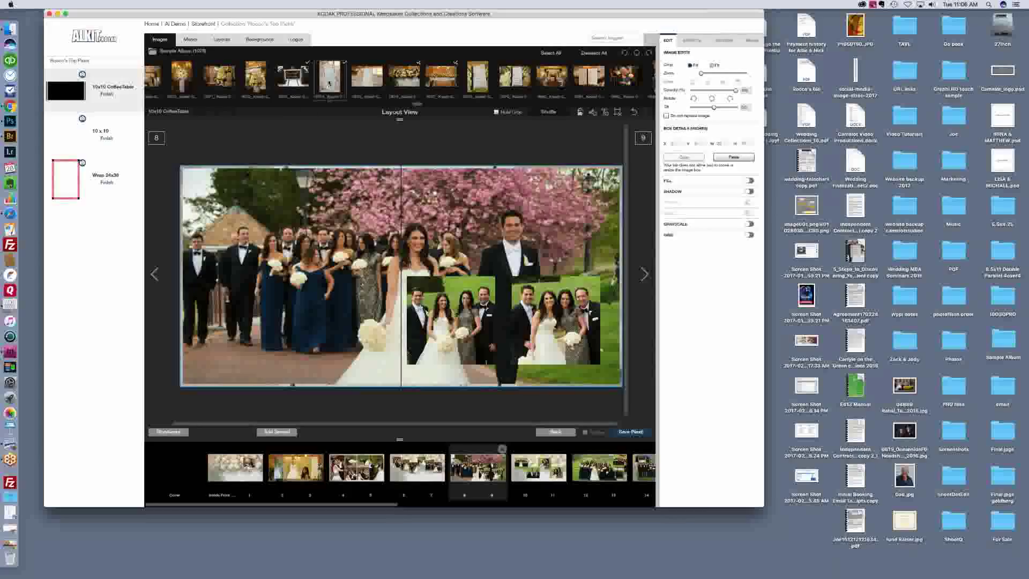
left_click(403, 473)
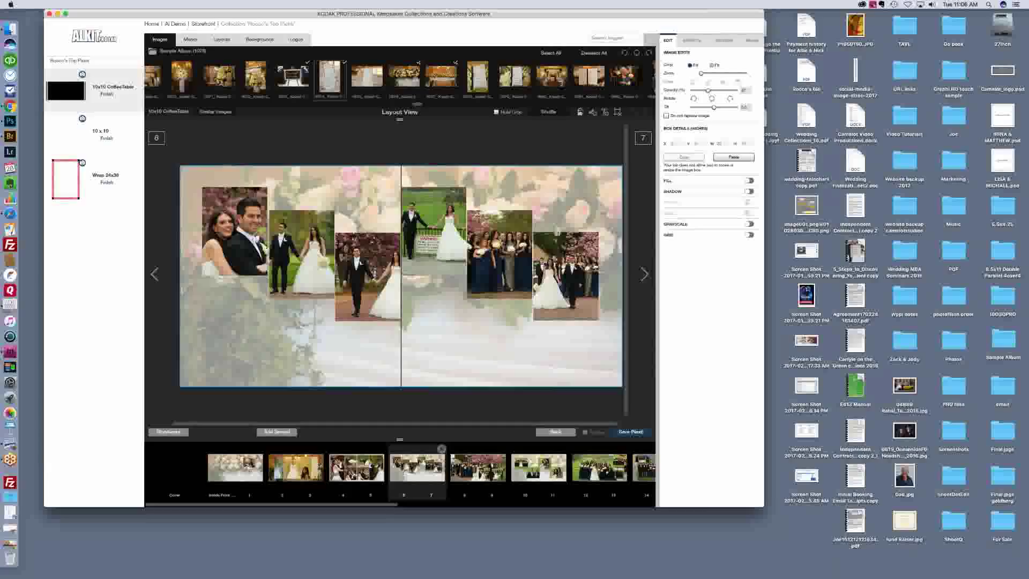
left_click(463, 470)
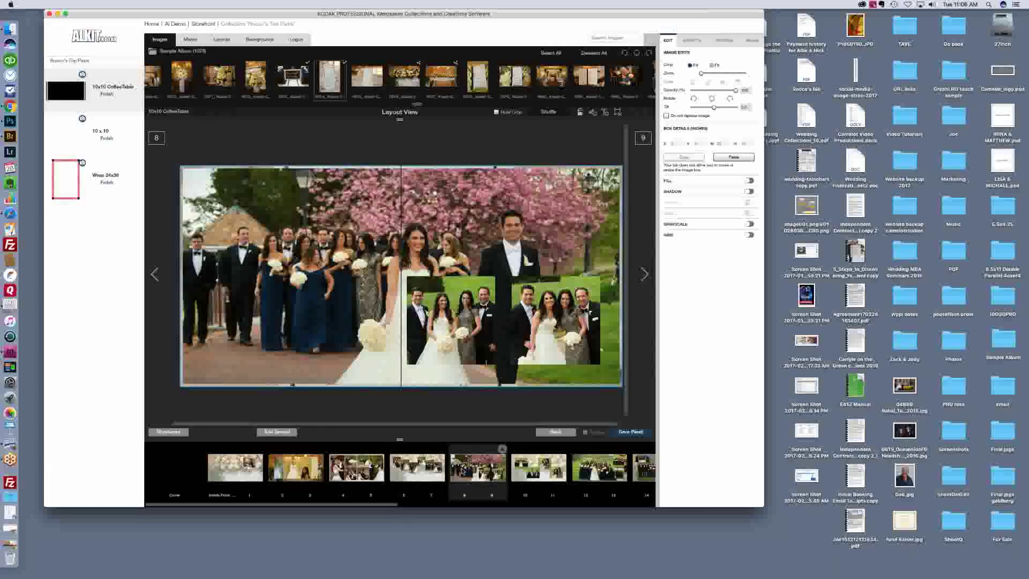
left_click(520, 478)
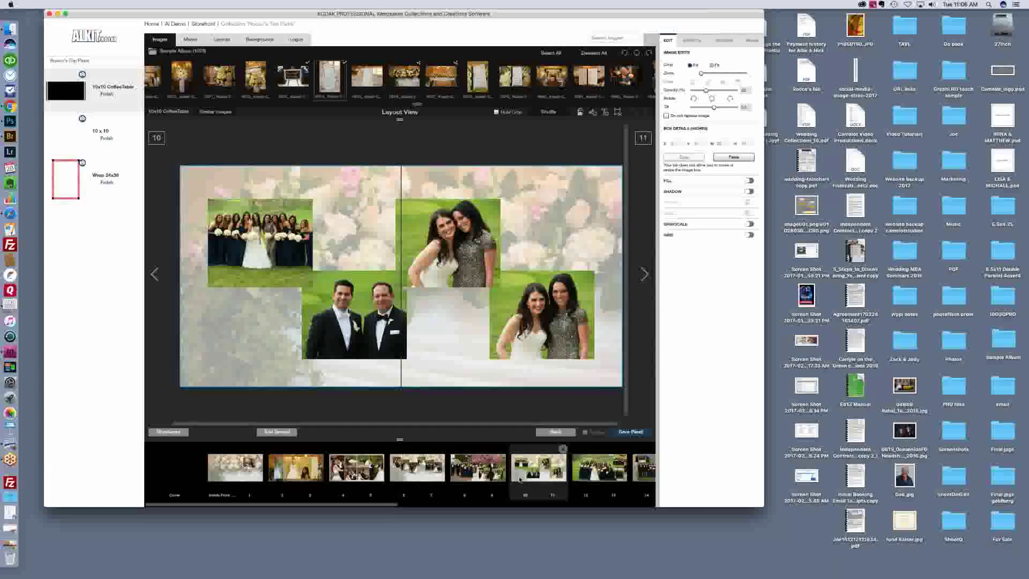
left_click(581, 473)
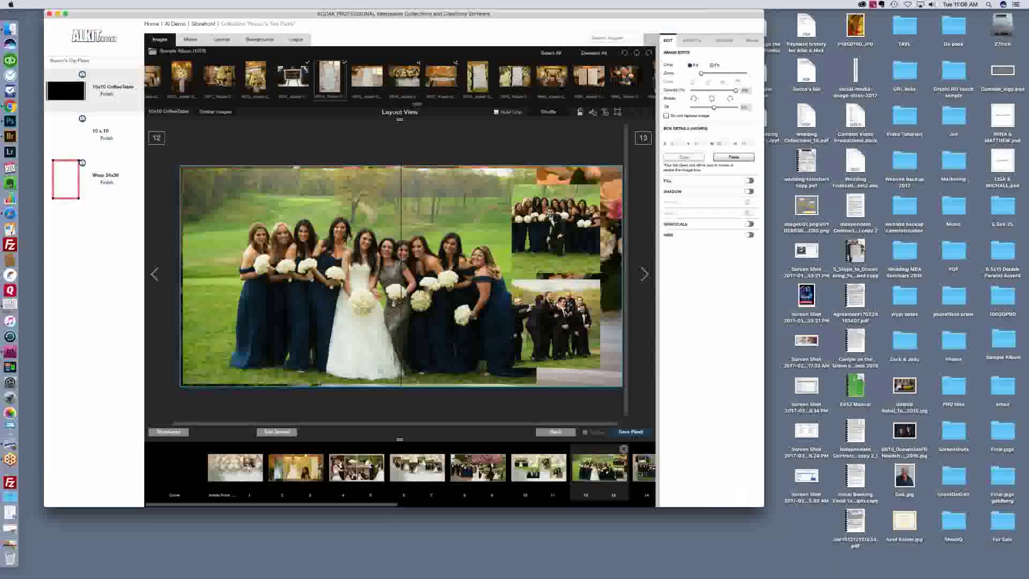
left_click(640, 471)
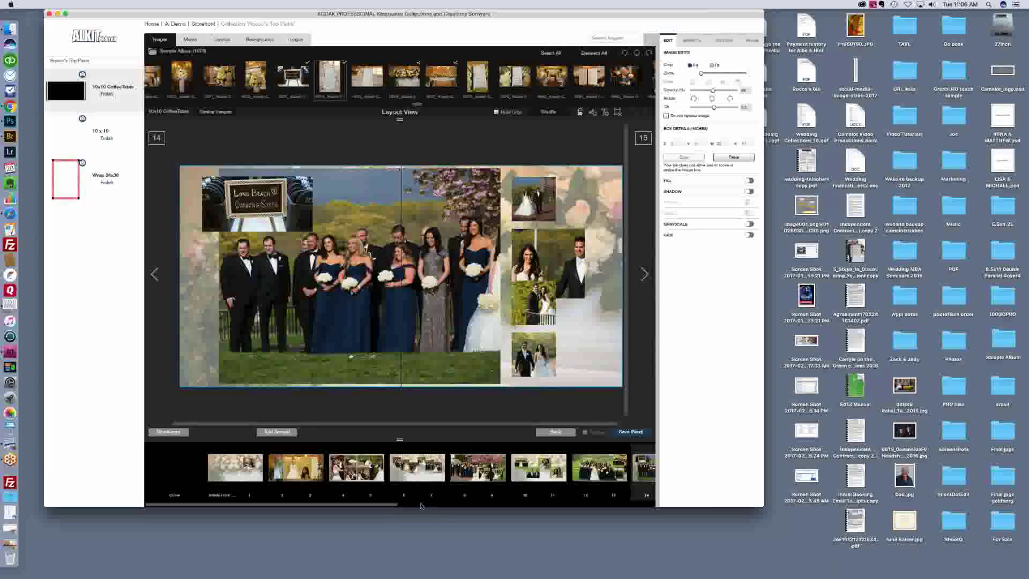
Step: Return to spread 4–5 from the filmstrip and show the layout templates instead of the photos
scroll(447, 506, "right", 3)
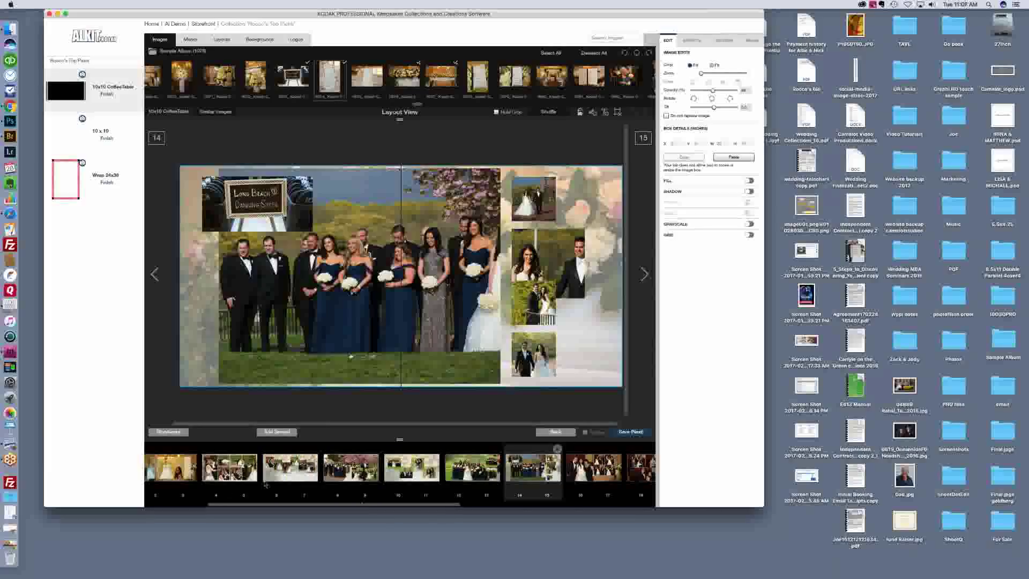
left_click(230, 471)
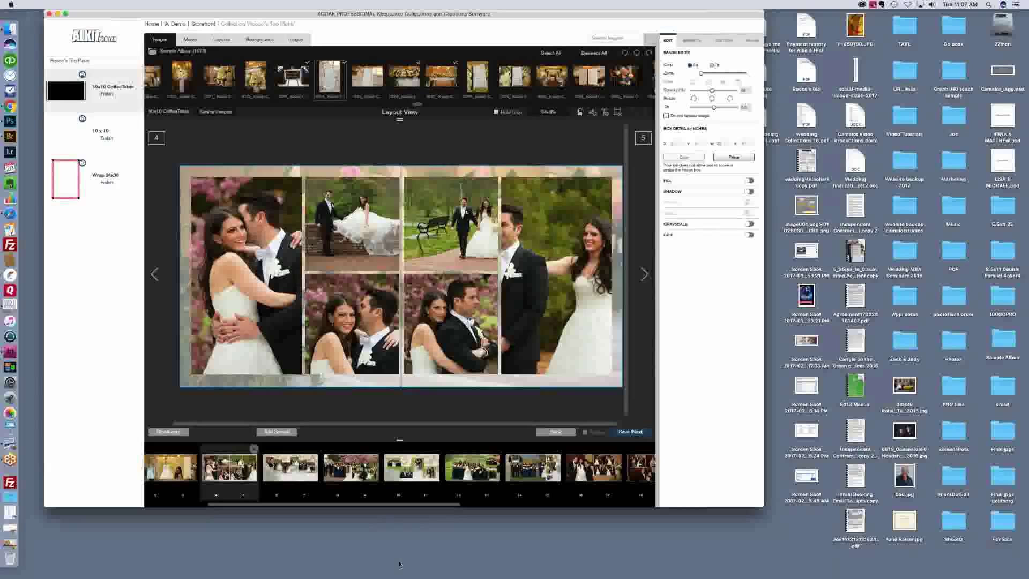
left_click(222, 40)
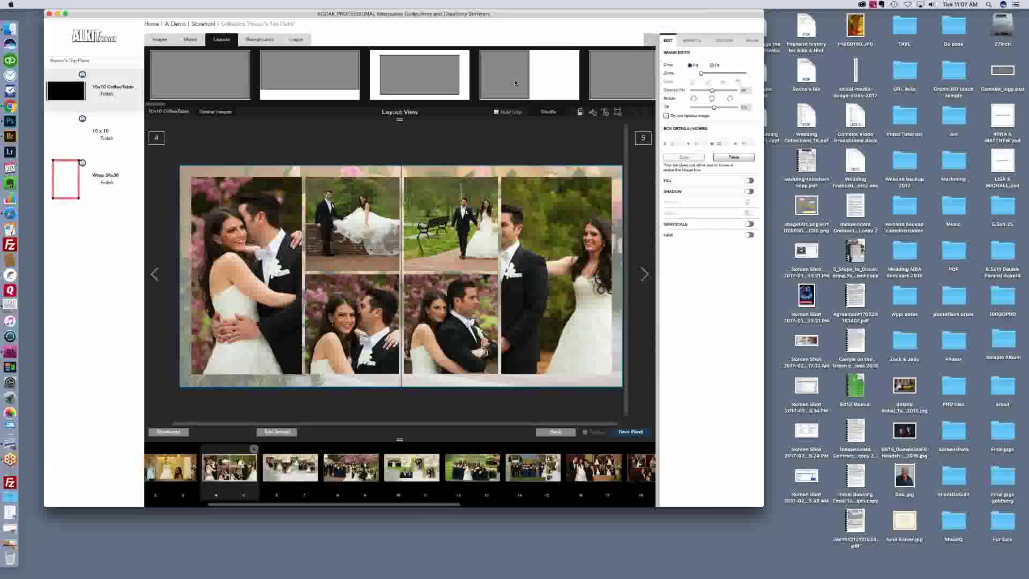
Step: Page forward through spreads 10–11, 14–15, 16–17 and 20–21 to 22–23
left_click(404, 477)
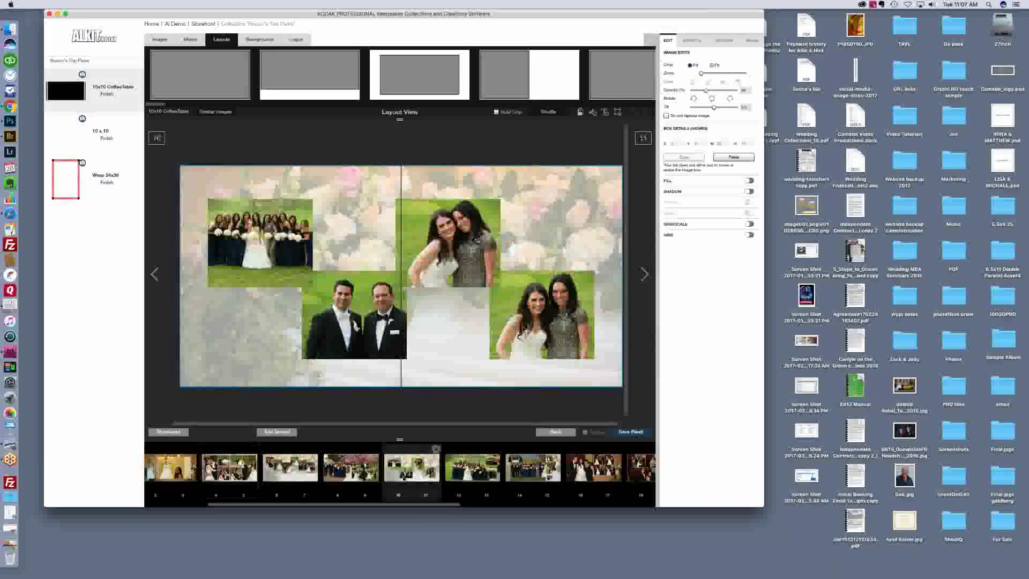
left_click(535, 470)
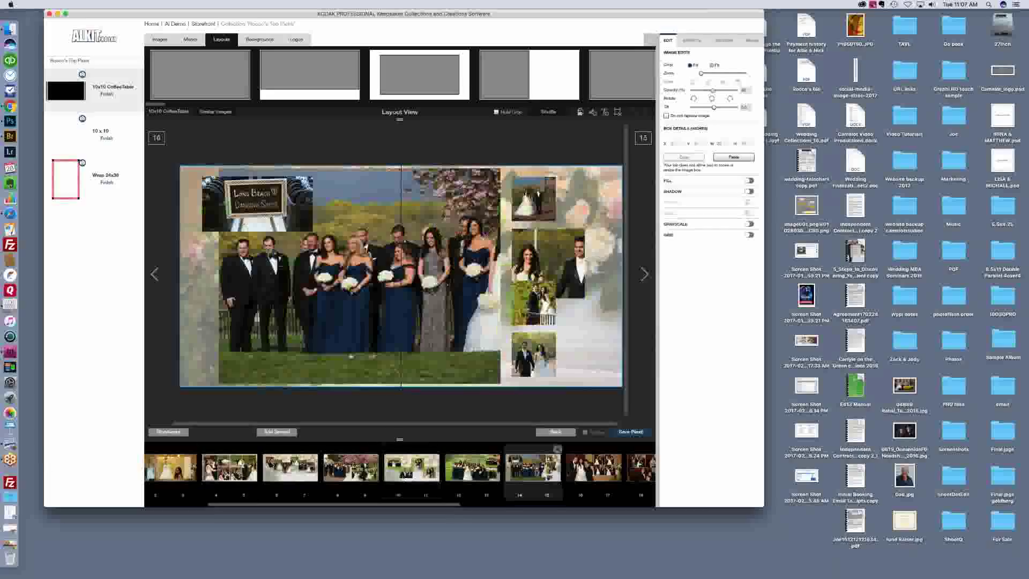
left_click(593, 472)
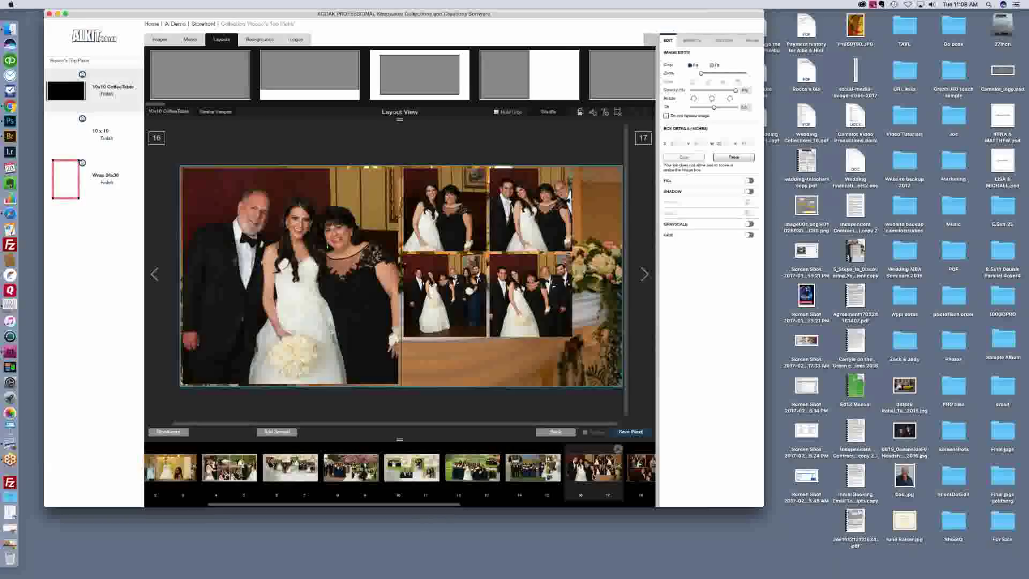
left_click_drag(442, 507, 517, 506)
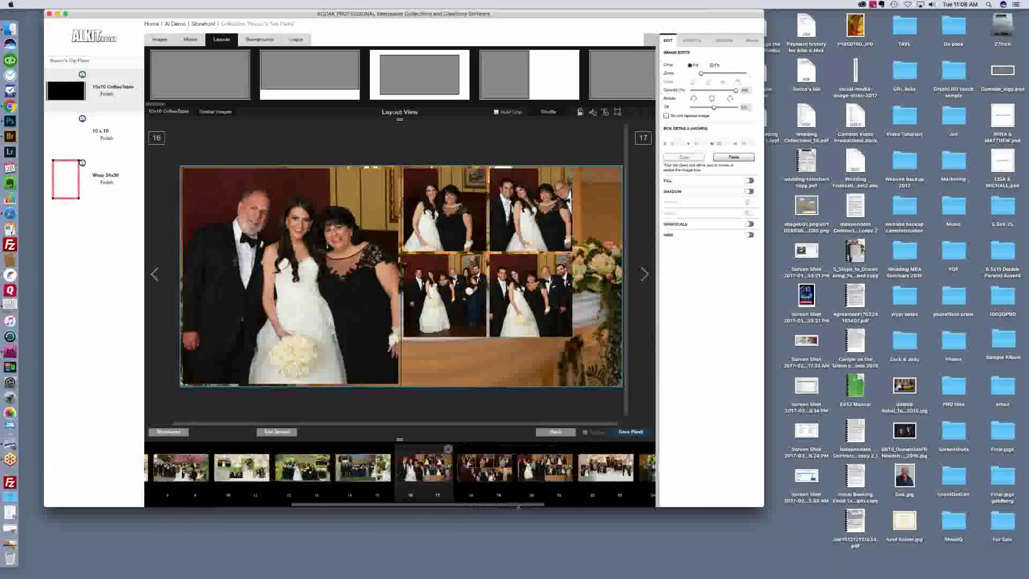
left_click(537, 481)
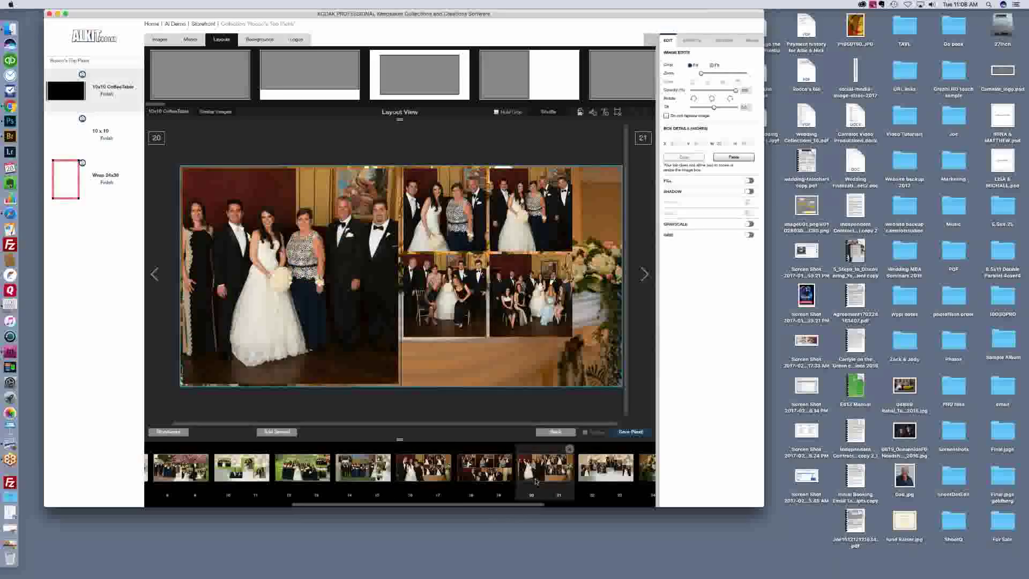
left_click(631, 432)
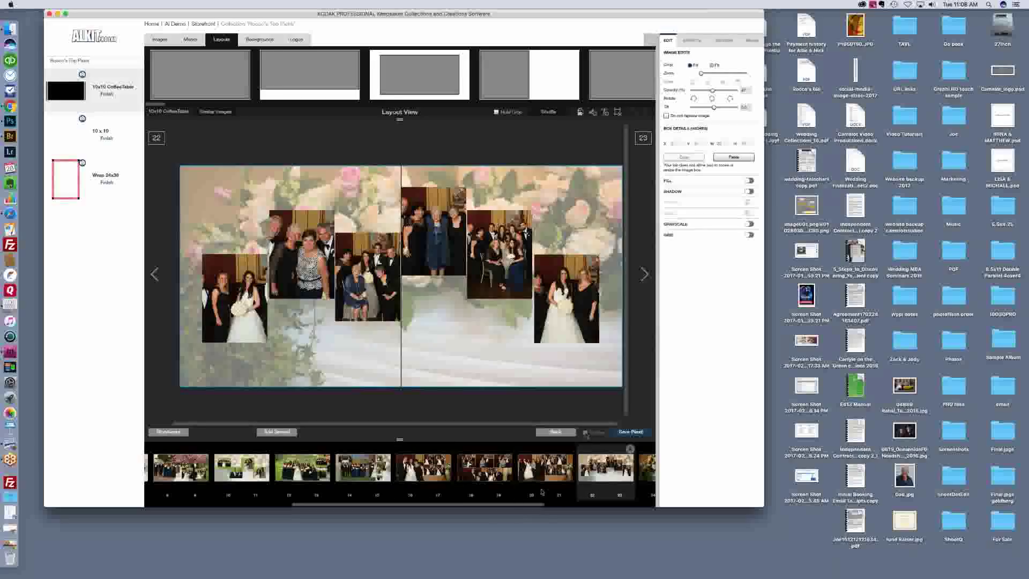
Step: Look at spreads 24–25 and 26–27, then go back to spread 22–23
left_click_drag(555, 499, 592, 502)
left_click(519, 467)
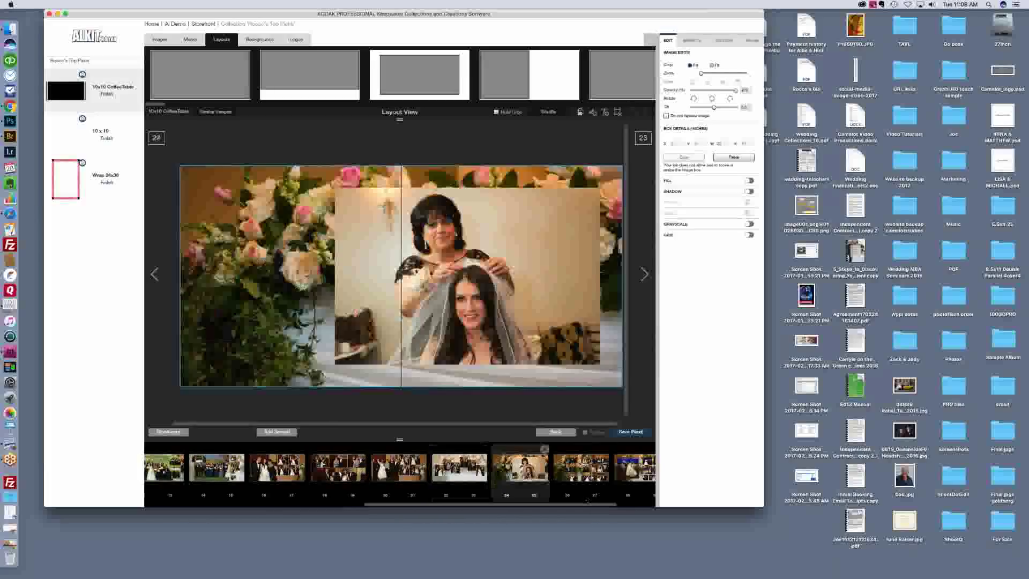
left_click(565, 471)
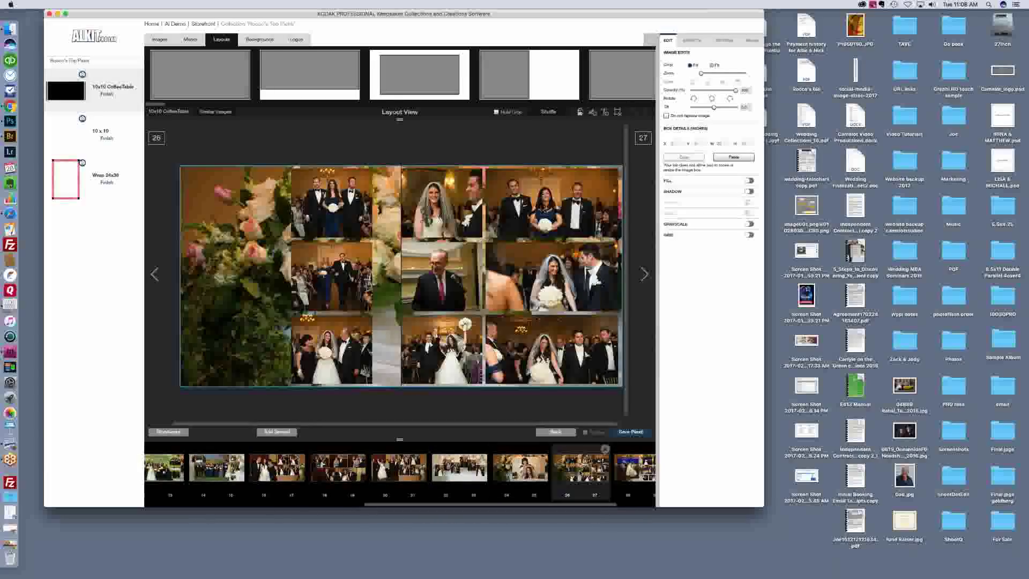
left_click(526, 476)
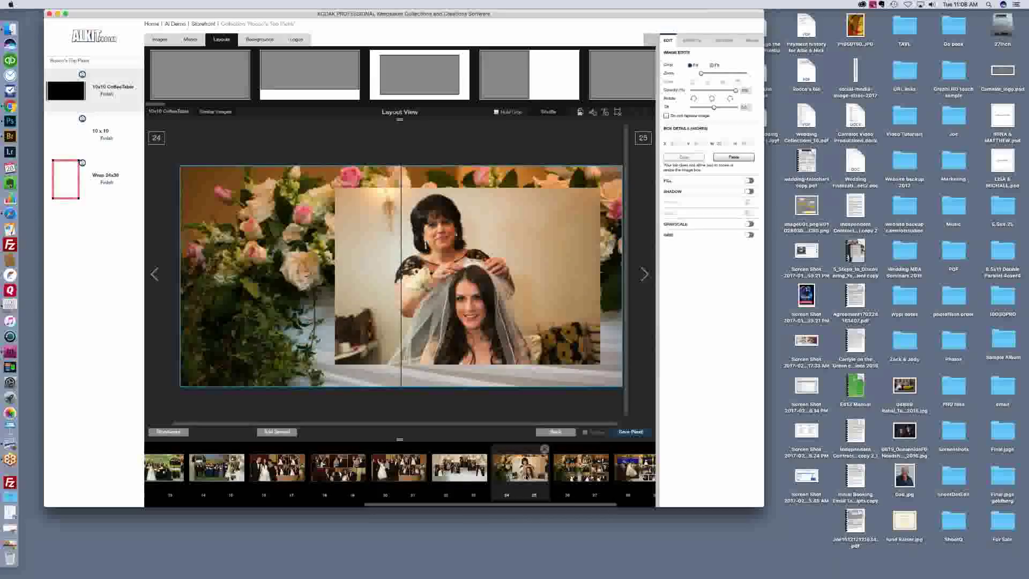
left_click(459, 470)
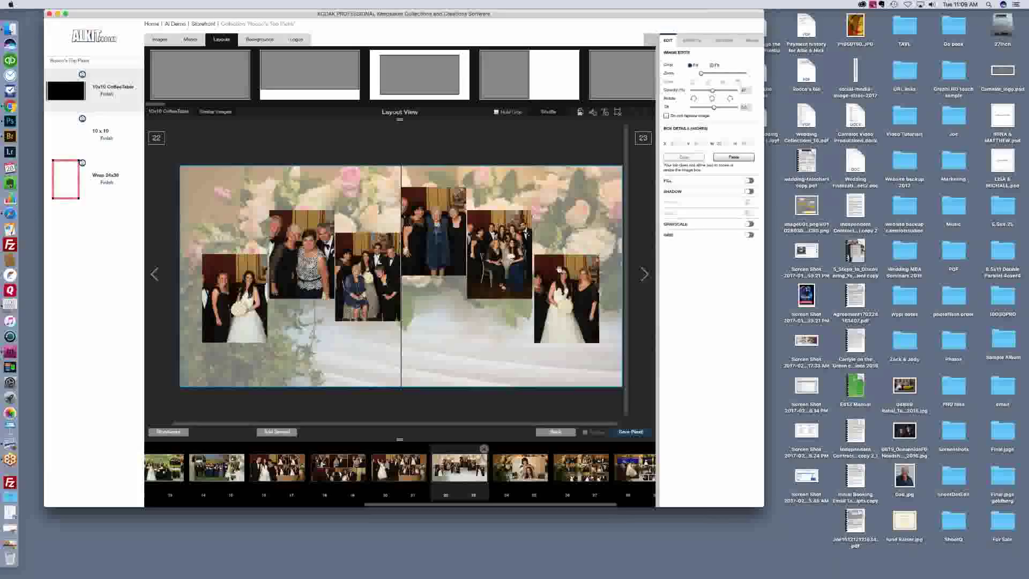
Step: Shuffle spread 22–23 twice until the large flower photo sits beside the six family photos
left_click(552, 111)
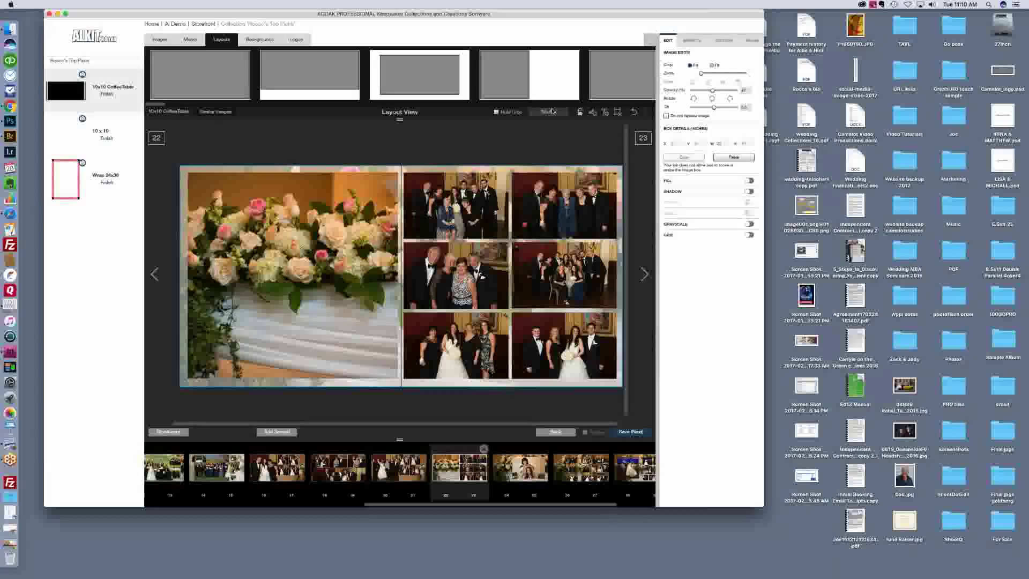
left_click(552, 111)
Step: Show the Sample Album photos, check their reuse warnings, and move on to spread 24–25
left_click(161, 40)
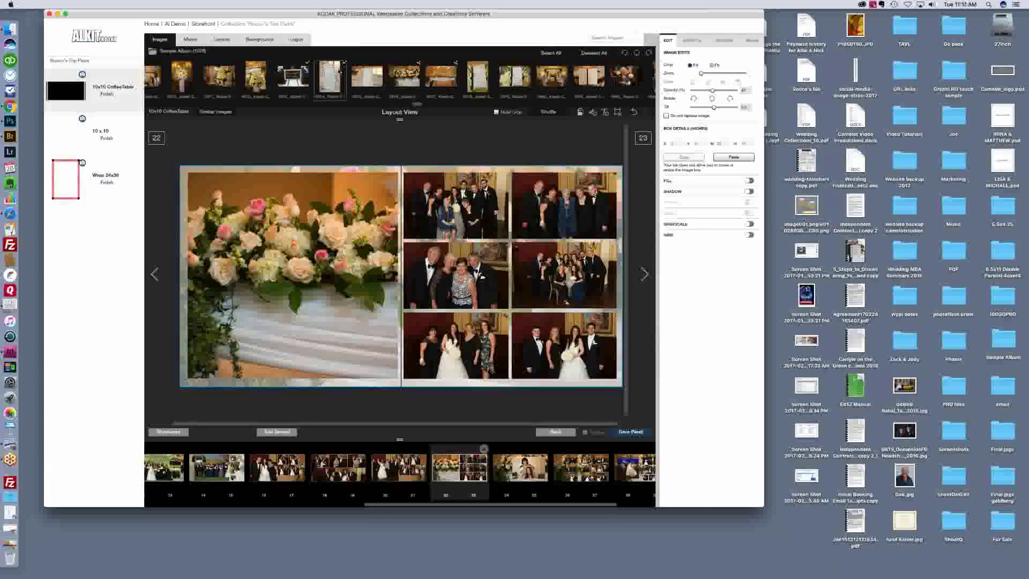
mouse_move(417, 64)
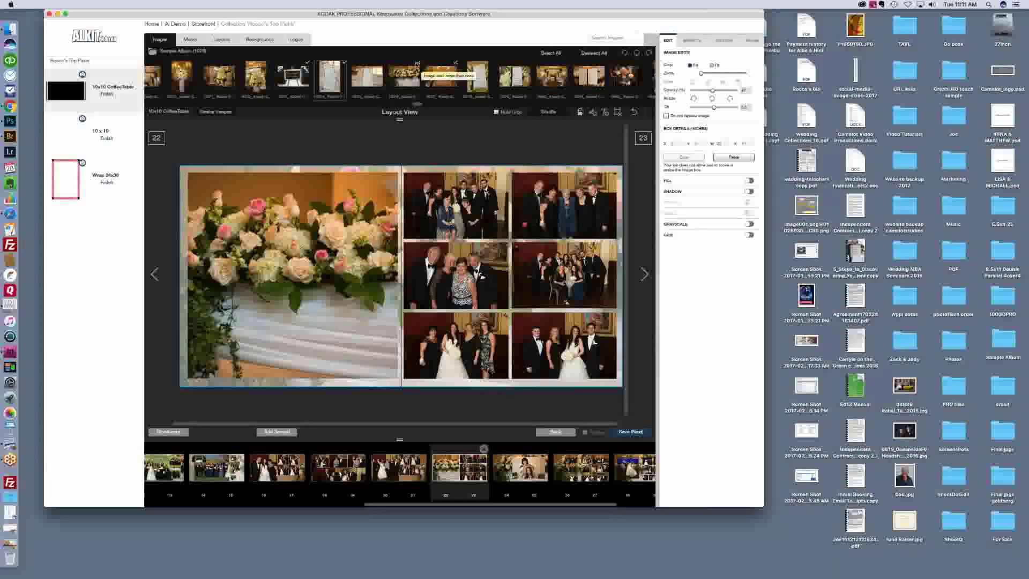
mouse_move(455, 63)
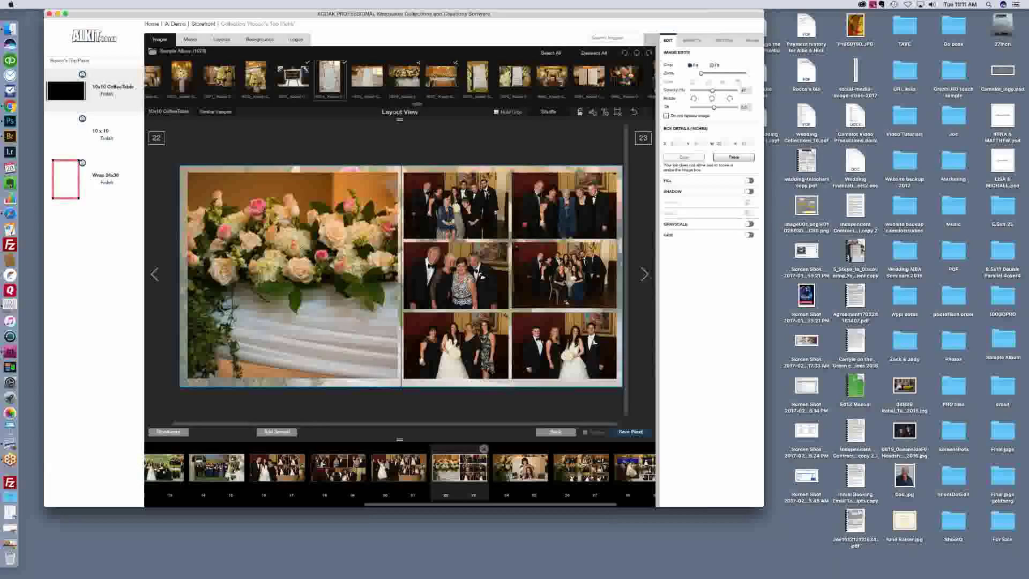
left_click(519, 468)
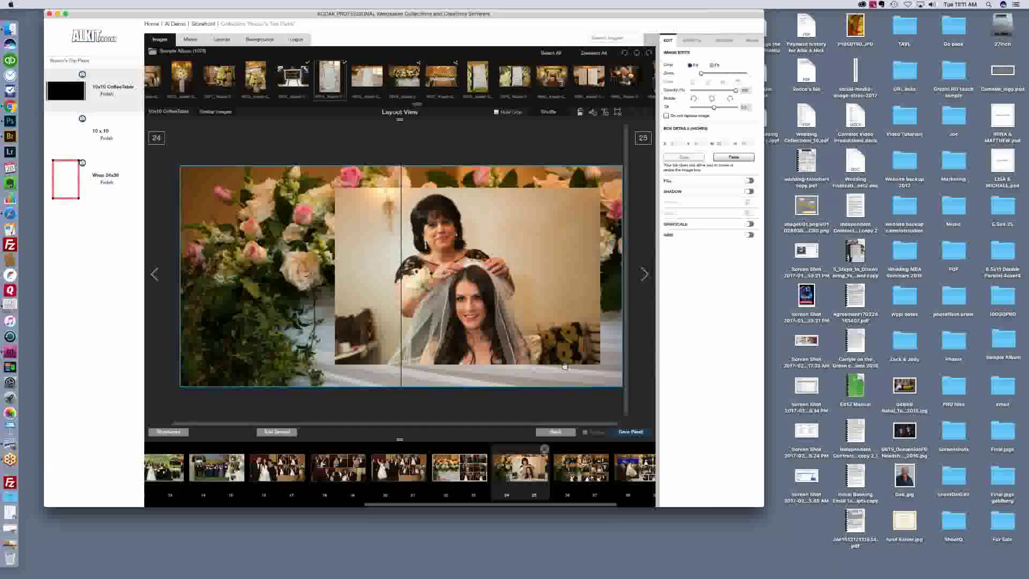
Step: Go forward through spread 26–27 to the inside back cover, page 30, then back to 28–29
left_click(583, 464)
scroll(616, 471, "right", 3)
left_click(621, 476)
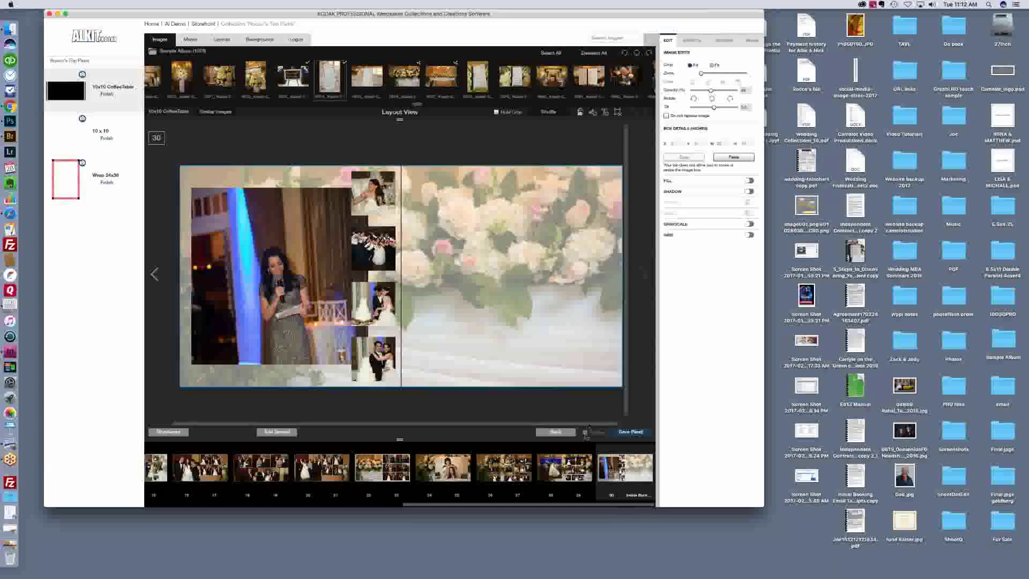
left_click(571, 462)
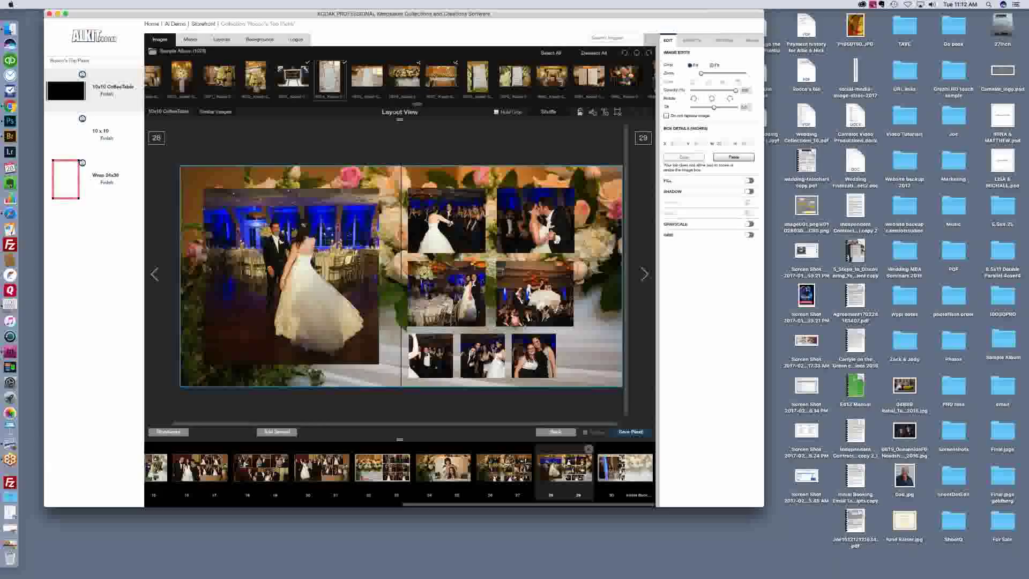
Step: Step back one spread at a time from 26–27 to 14–15
left_click(505, 469)
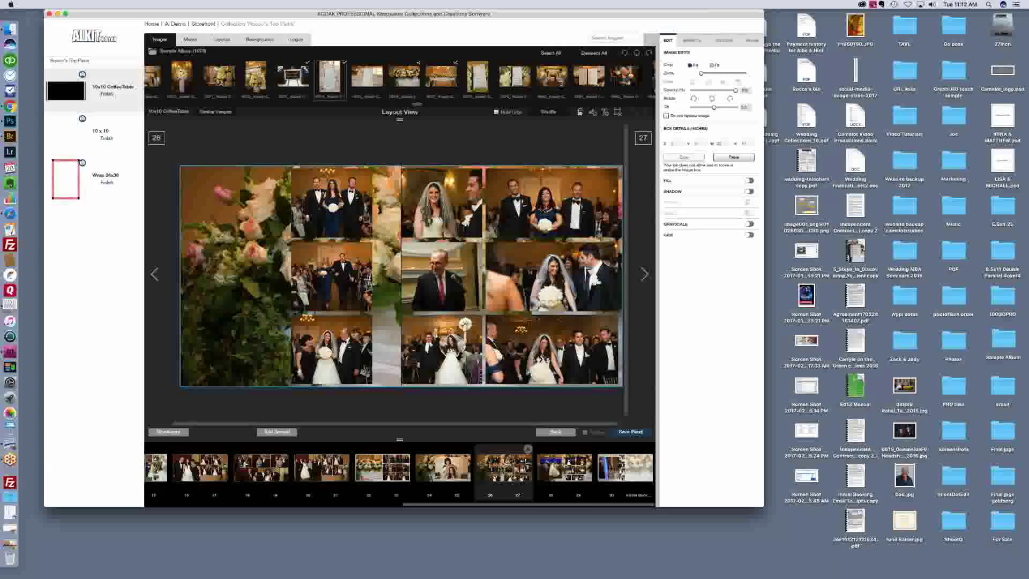
left_click(431, 469)
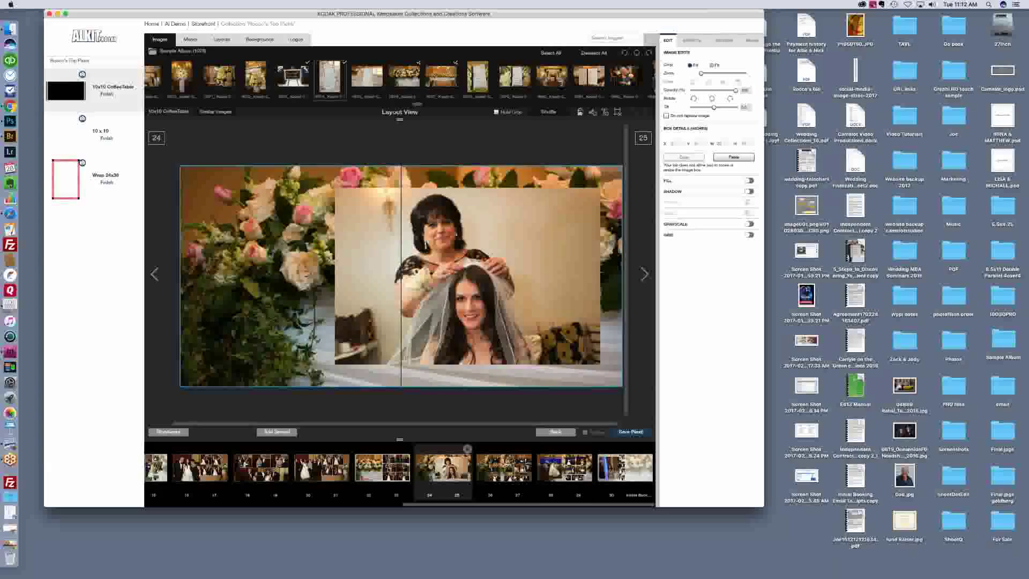
left_click(388, 468)
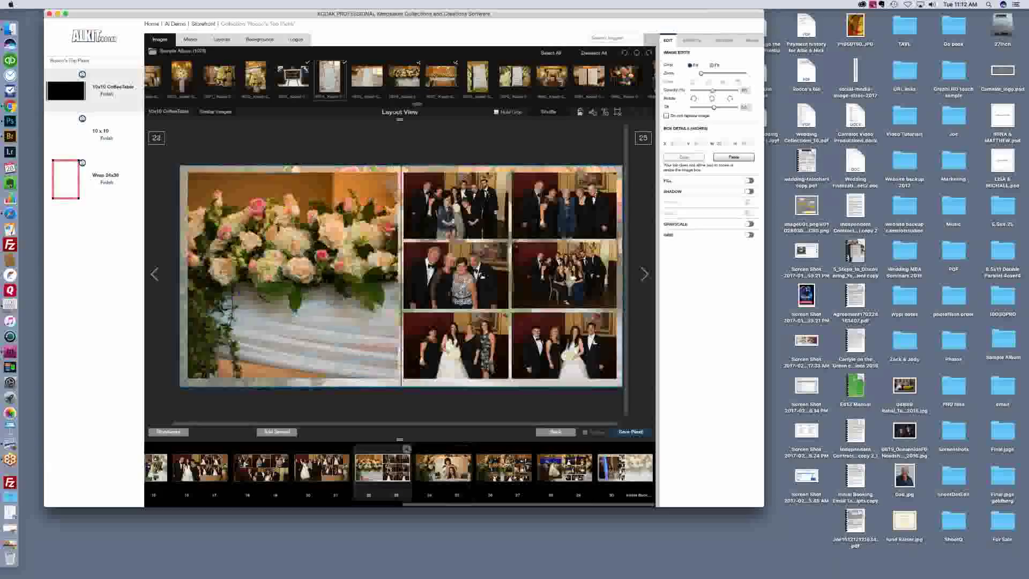
left_click(322, 467)
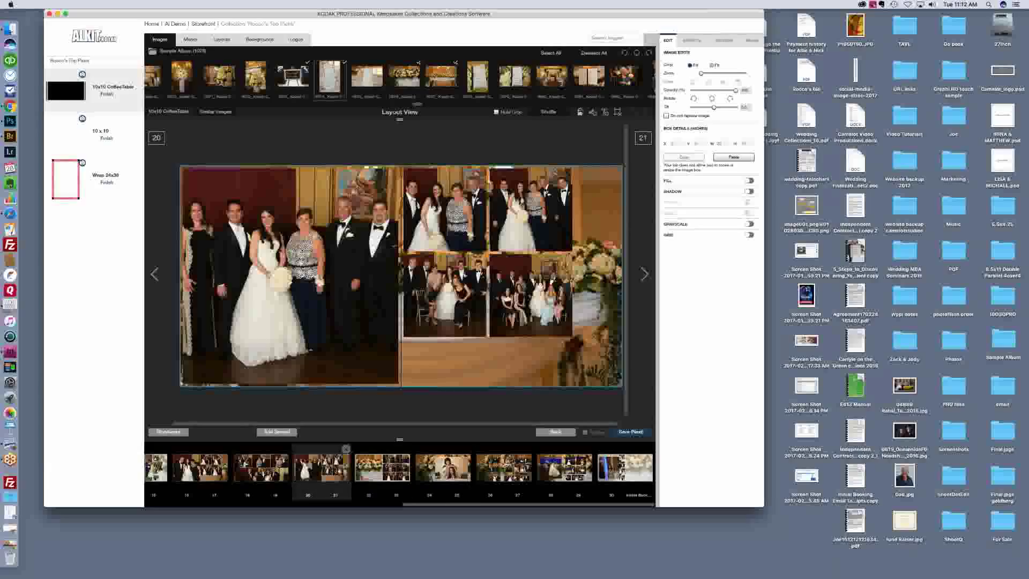
left_click(262, 470)
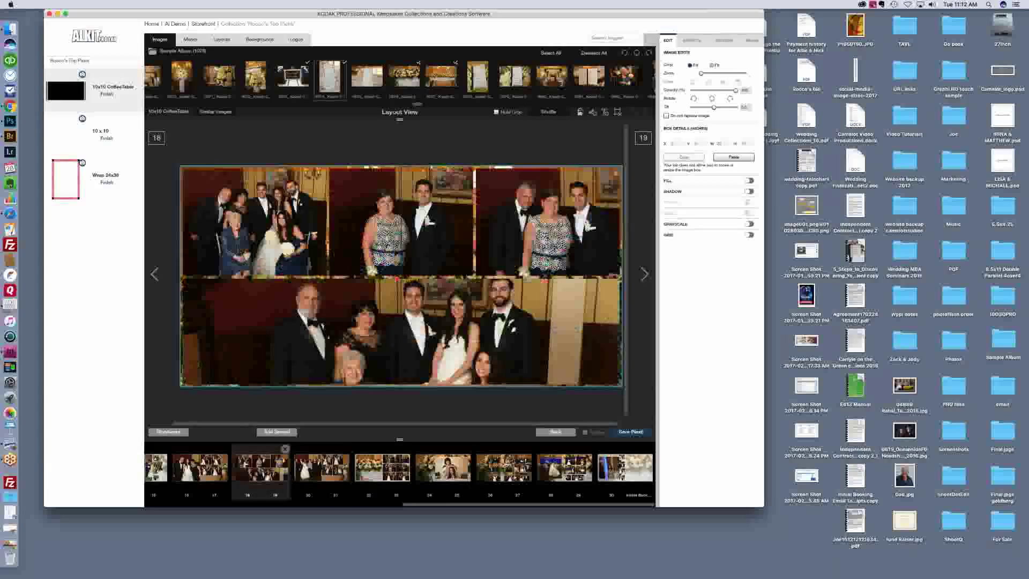
left_click(198, 468)
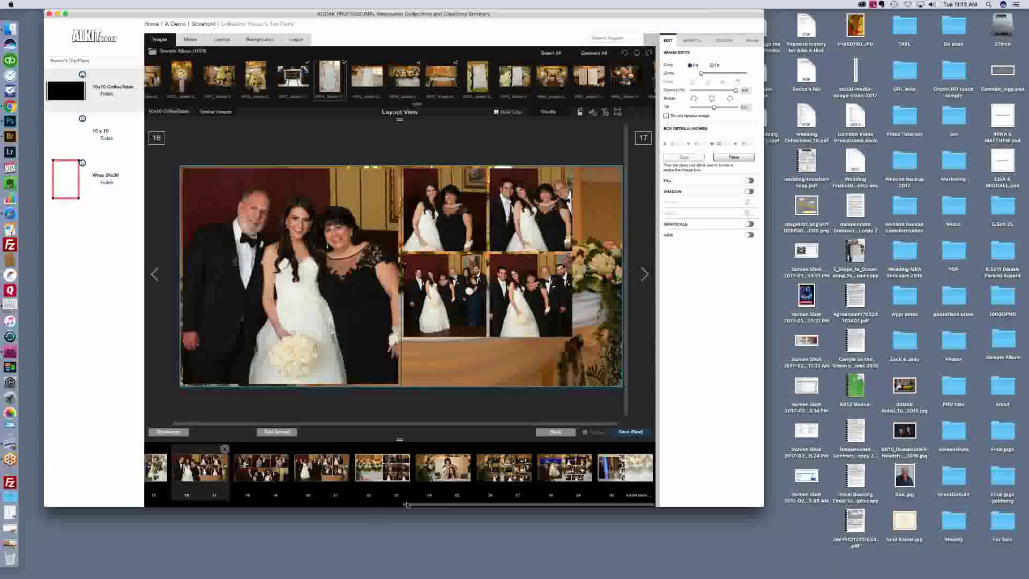
left_click(157, 474)
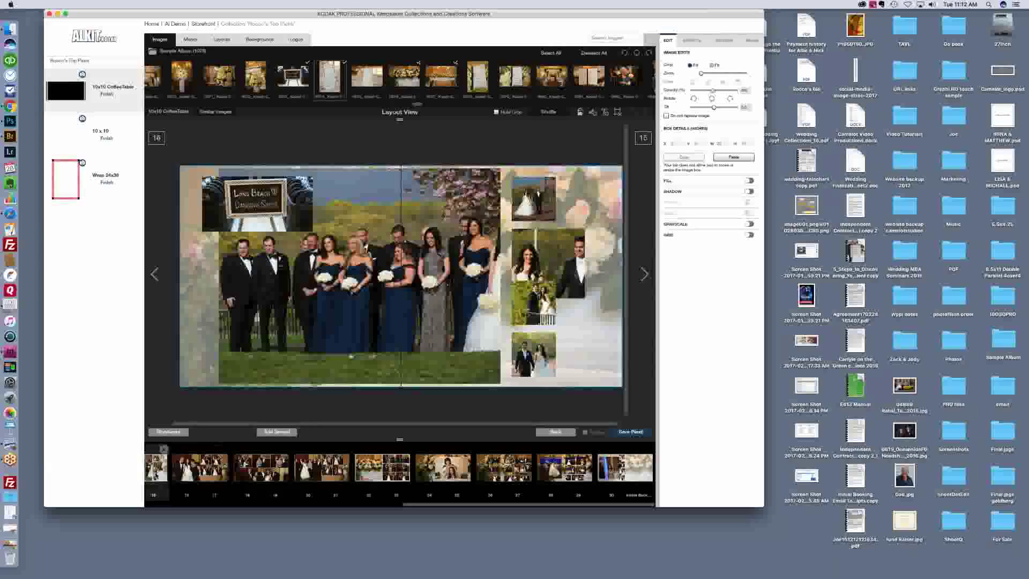
Step: Continue back to review spreads 12–13 and 10–11
left_click_drag(417, 504, 328, 504)
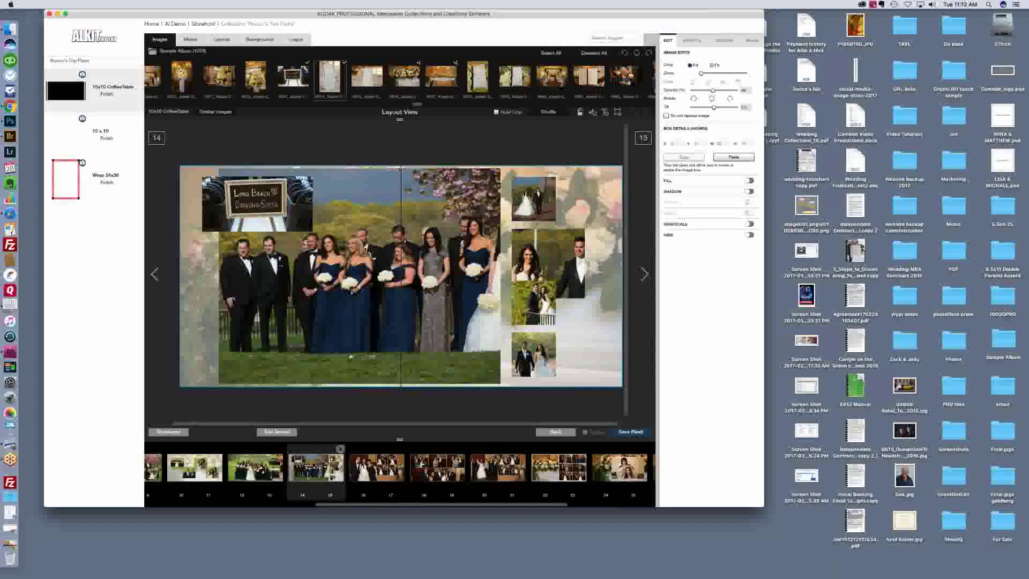
left_click(250, 472)
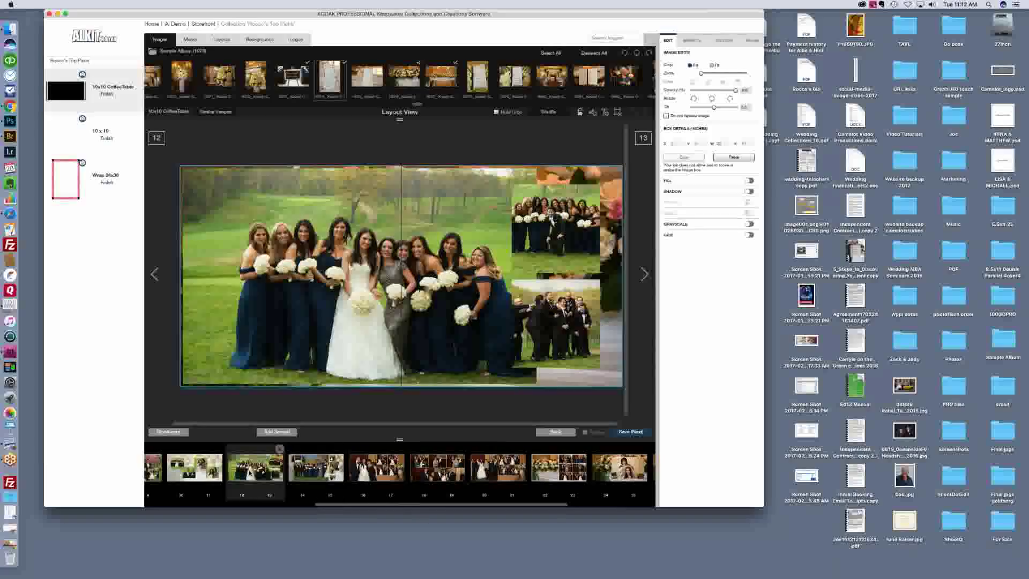
left_click(195, 467)
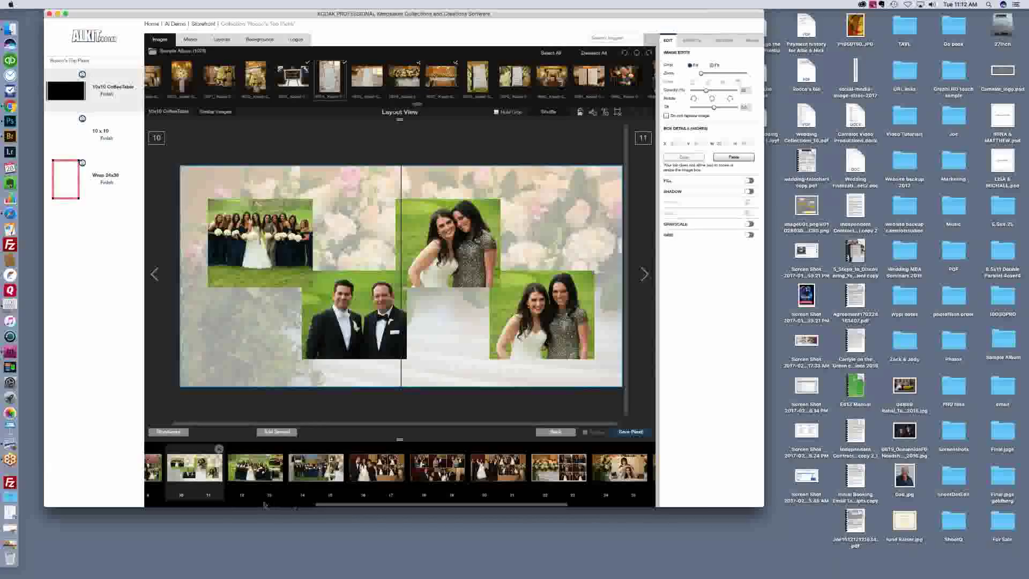
left_click_drag(338, 507, 287, 504)
Step: Step back through spreads 8–9, 6–7, 4–5 and 2–3 to the black cover, then the Inside Front
left_click(243, 472)
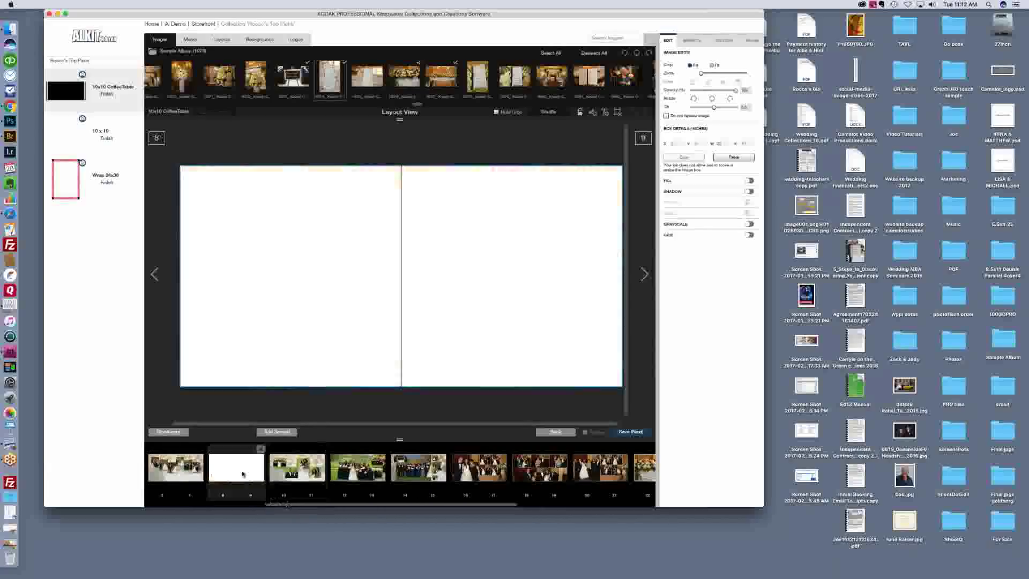
left_click(182, 473)
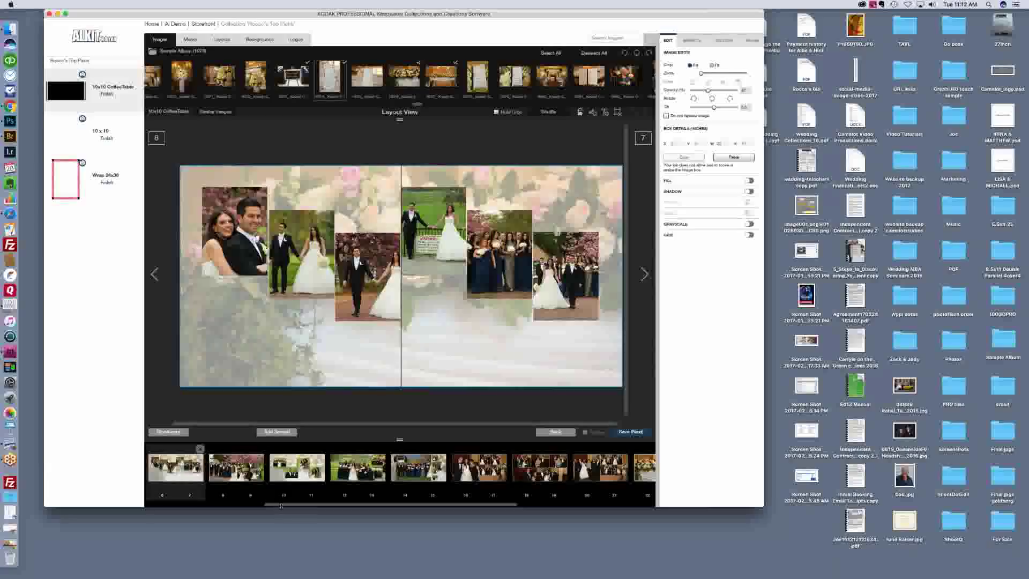
left_click_drag(265, 504, 228, 502)
left_click(227, 502)
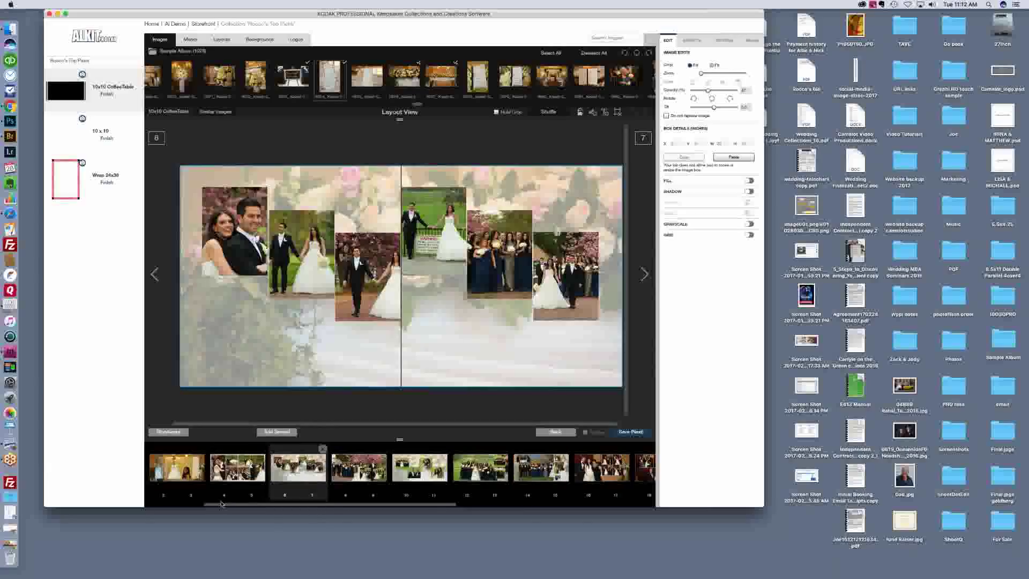
left_click(237, 467)
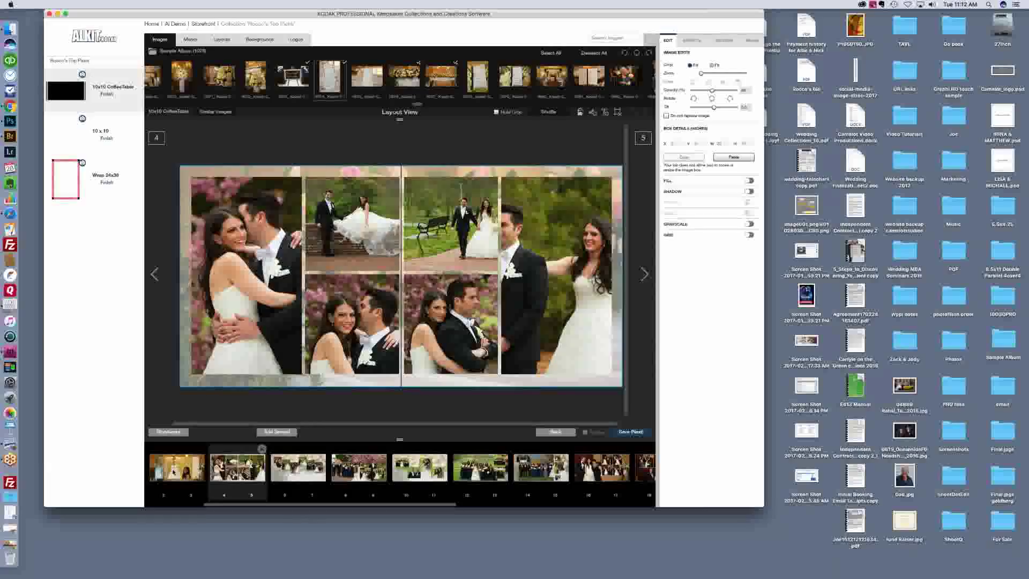
left_click(174, 470)
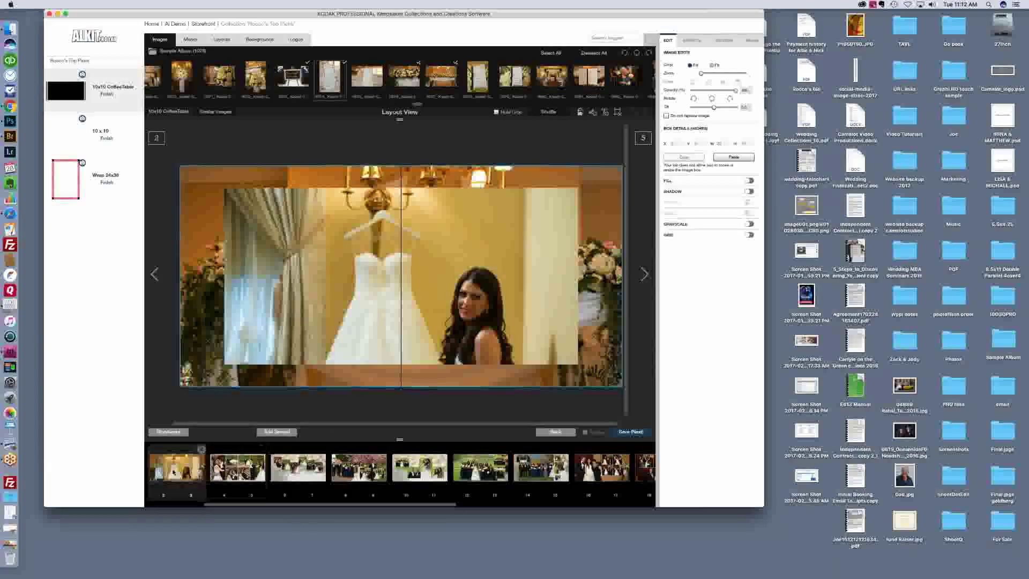
left_click_drag(236, 506, 163, 505)
left_click(237, 479)
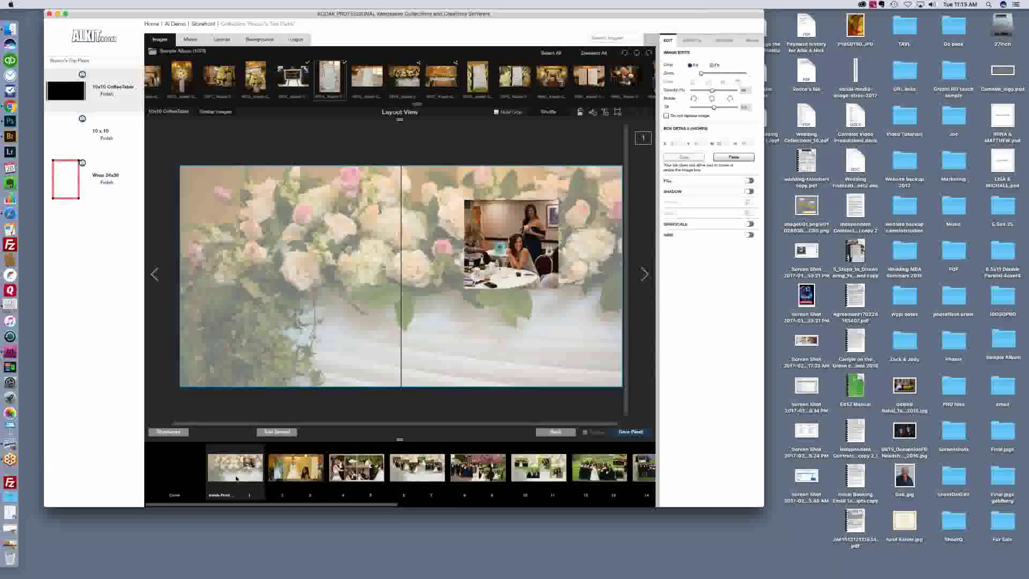
left_click(175, 473)
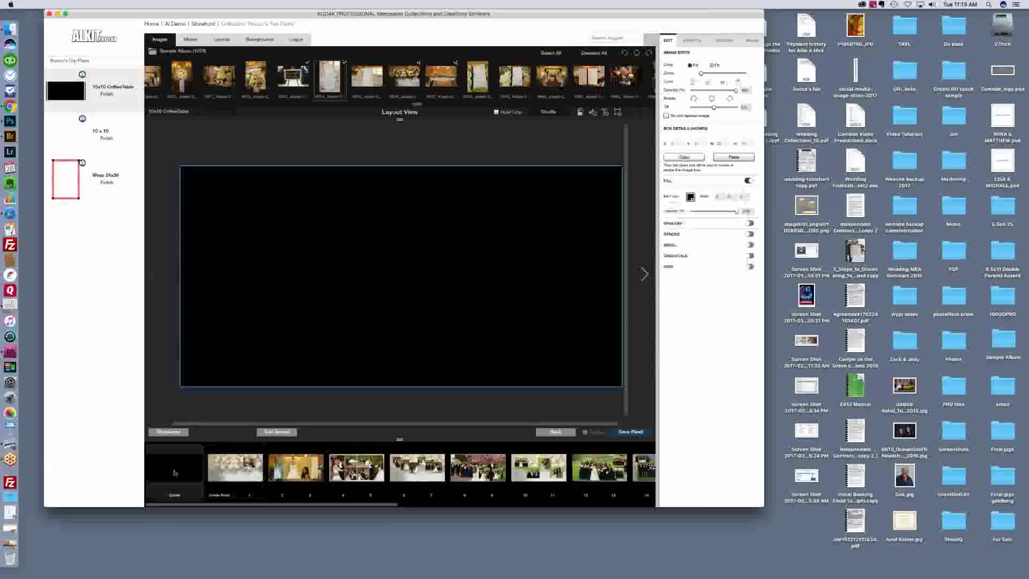
left_click(219, 475)
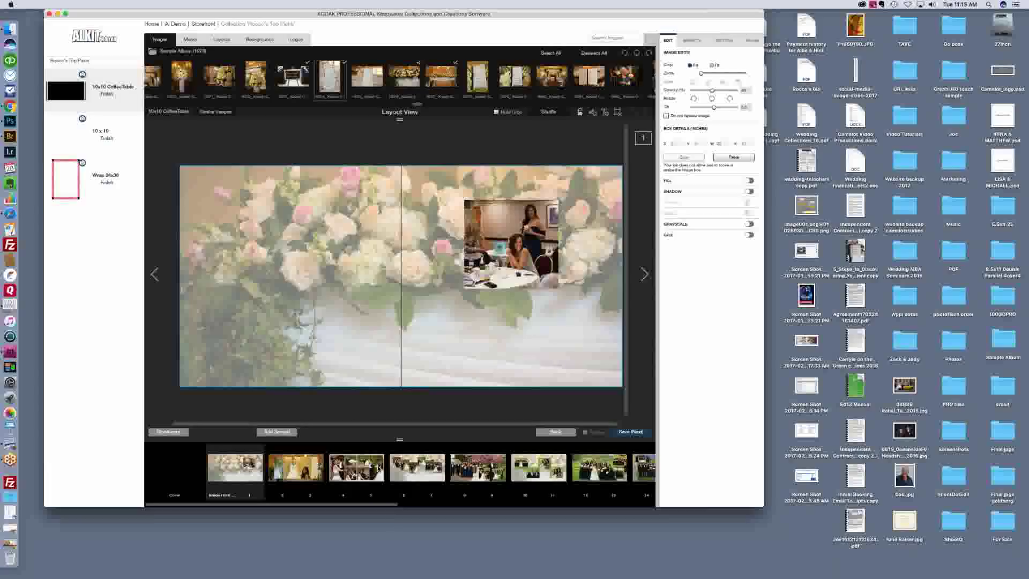
Step: Jump forward through spreads 4–5, 10–11, 12–13 and 14–15 to 16–17
left_click(355, 469)
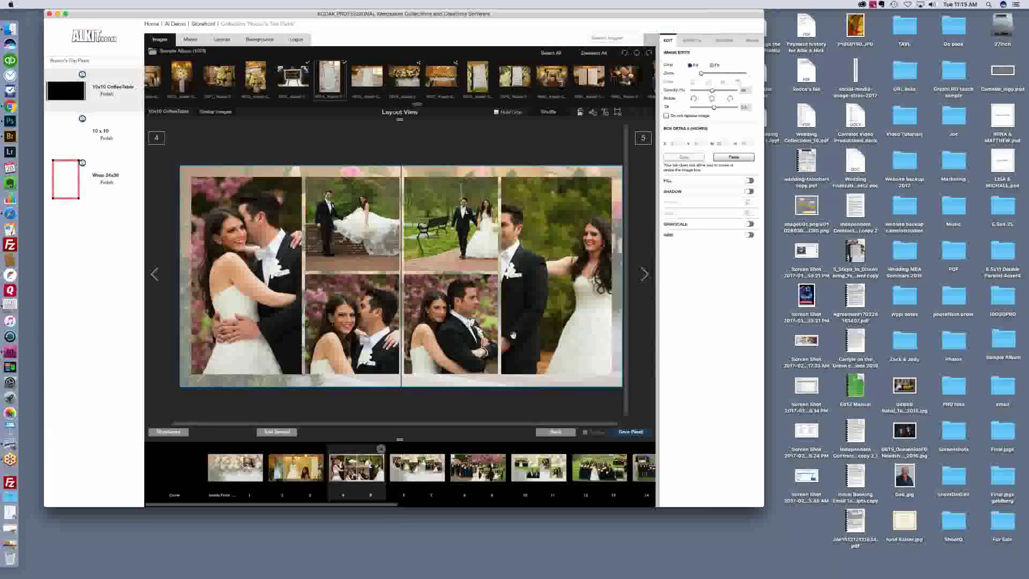
left_click(540, 466)
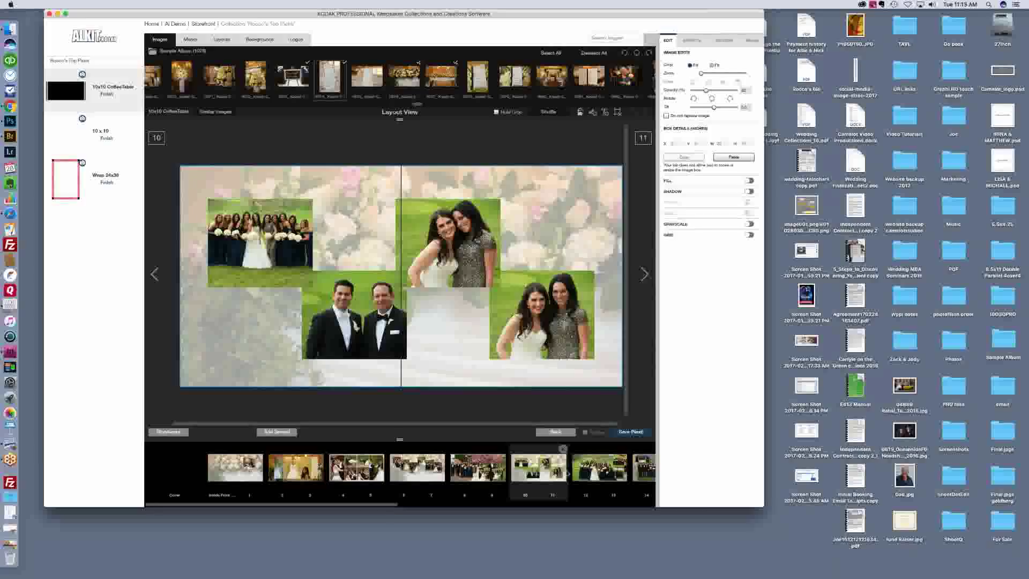
left_click(599, 466)
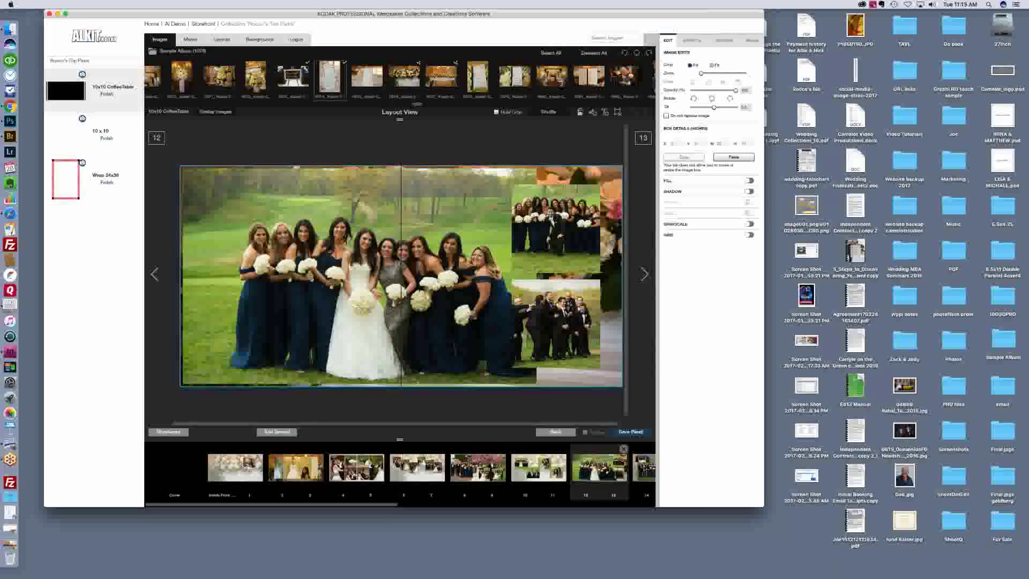
left_click(645, 468)
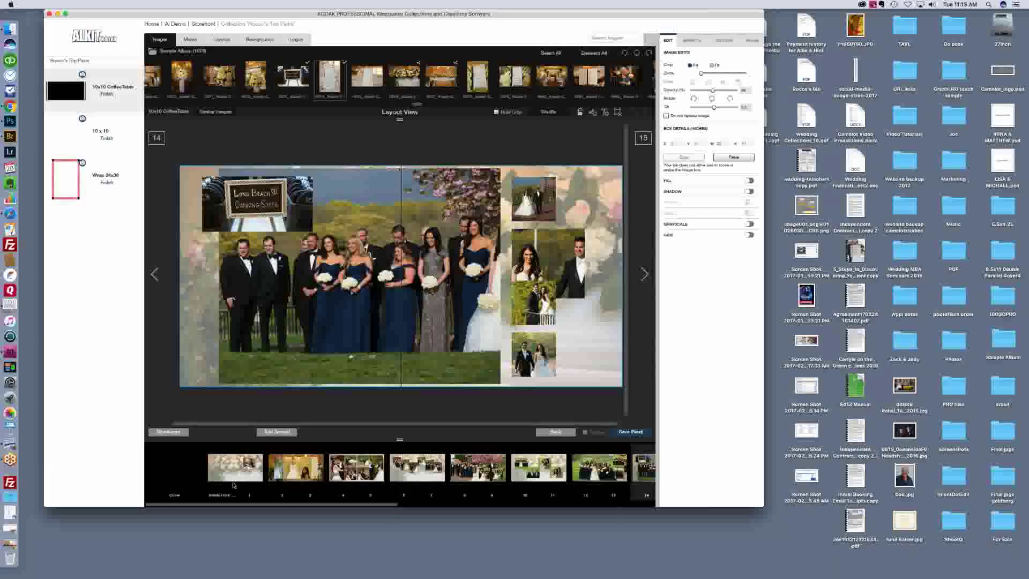
left_click_drag(274, 505, 422, 513)
left_click(464, 467)
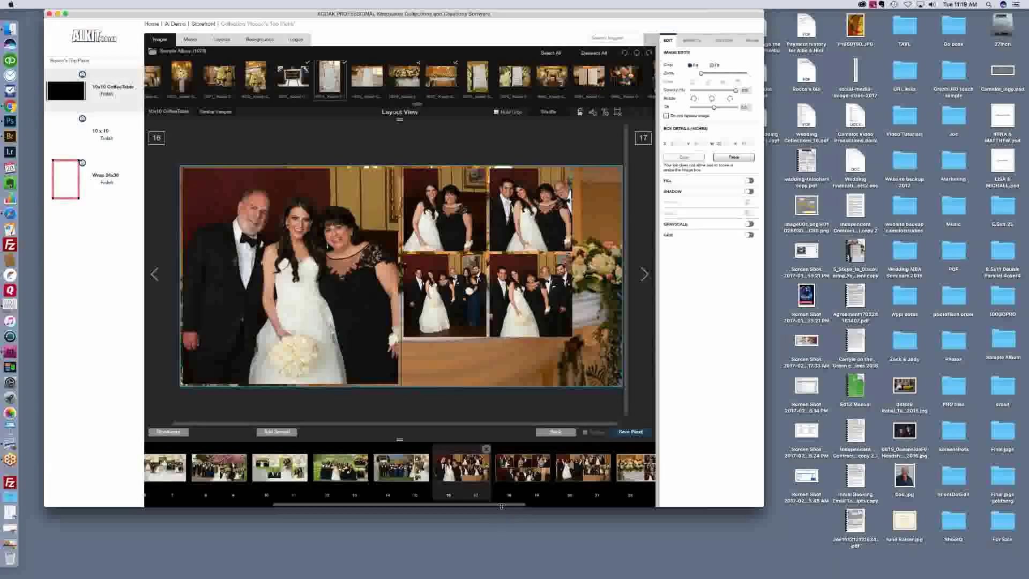
Step: Open spread 2–3, advance to 4–5, revisit the first flower spread, then reopen 2–3
left_click_drag(501, 506, 566, 511)
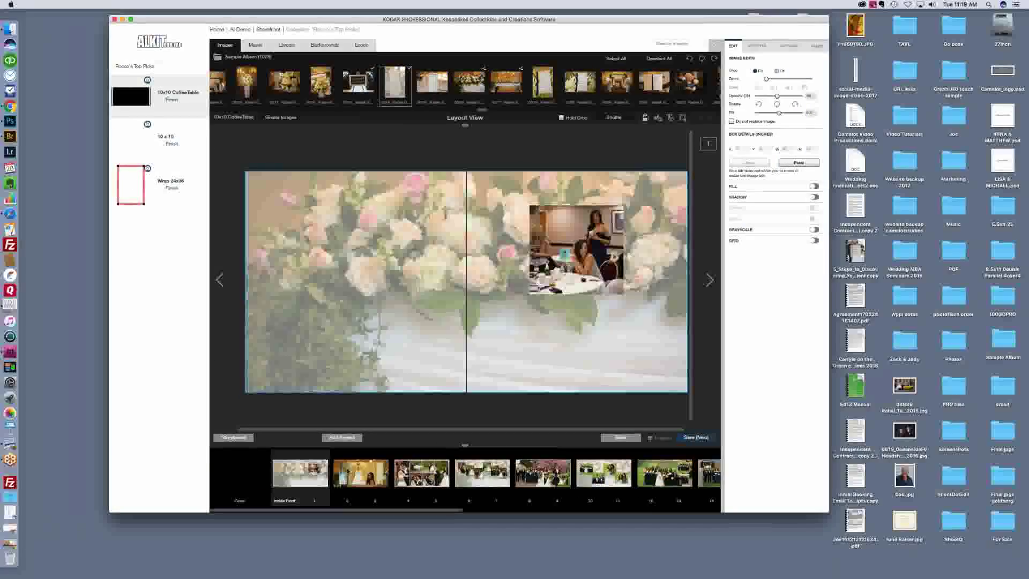
left_click(347, 471)
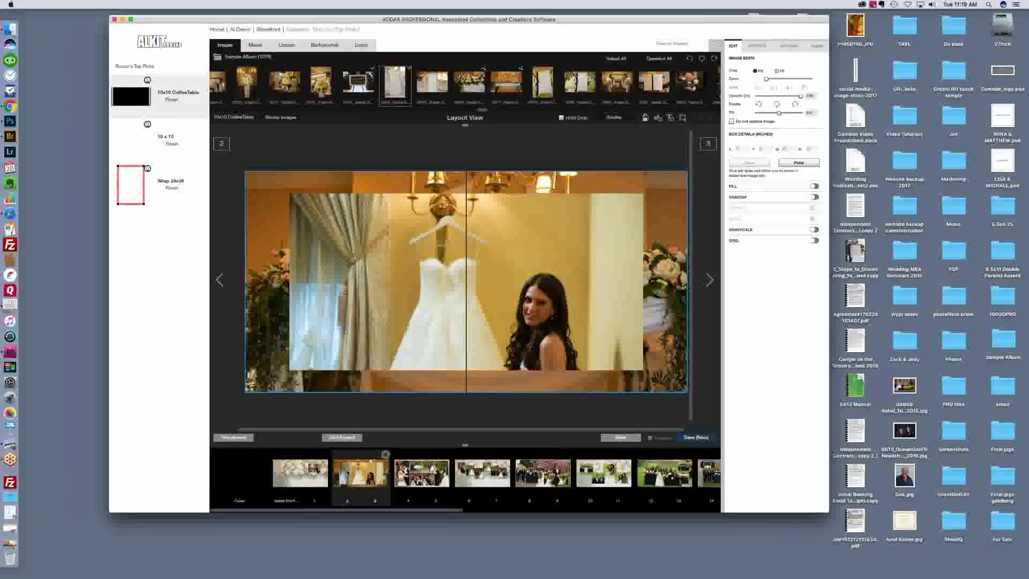
left_click(710, 279)
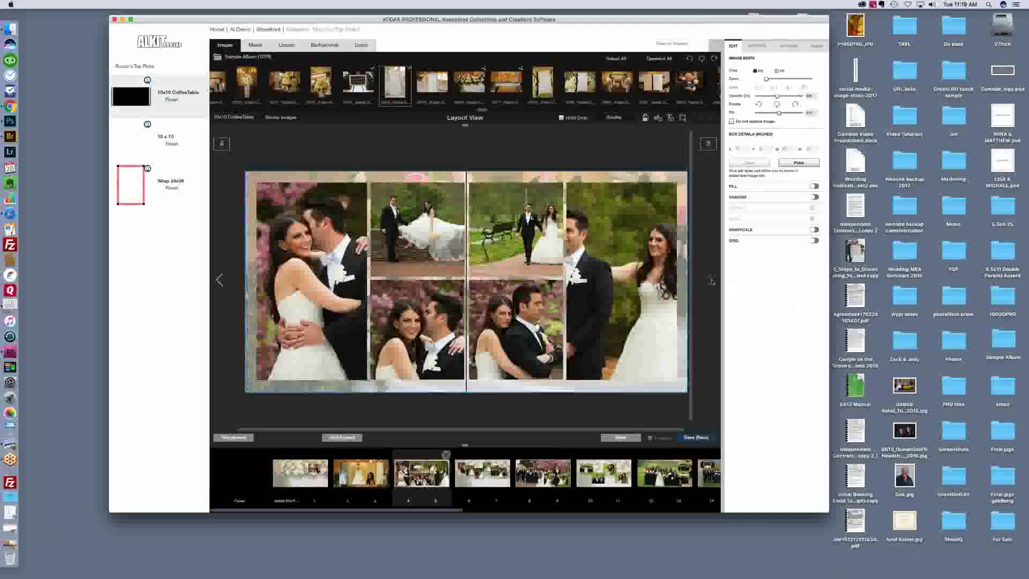
left_click(300, 472)
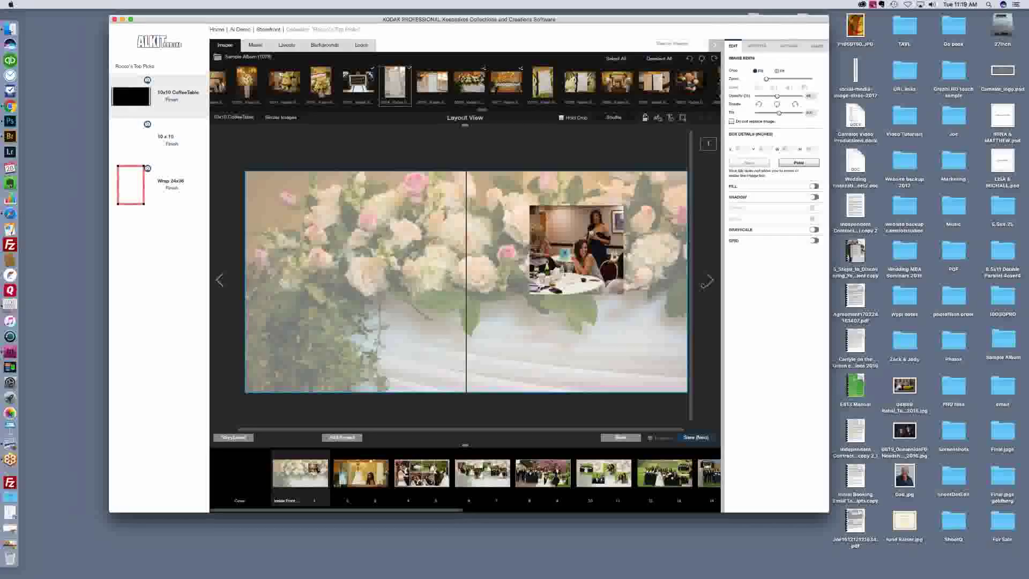
left_click(362, 486)
Step: Step forward through spreads 4–5, 6–7, 8–9 and 10–11 to 12–13
left_click(422, 474)
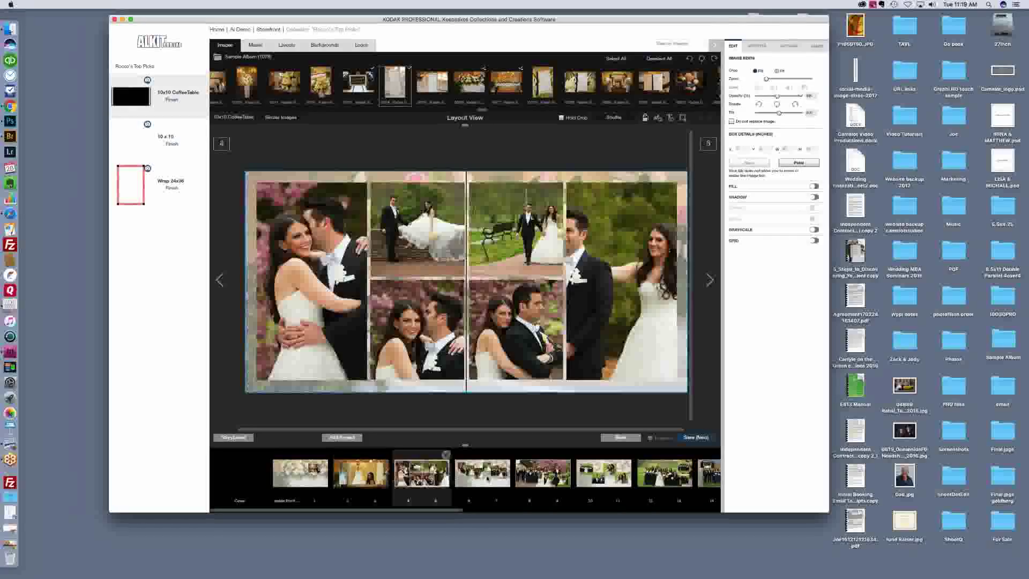
left_click(488, 477)
left_click(543, 472)
left_click(604, 473)
left_click(664, 472)
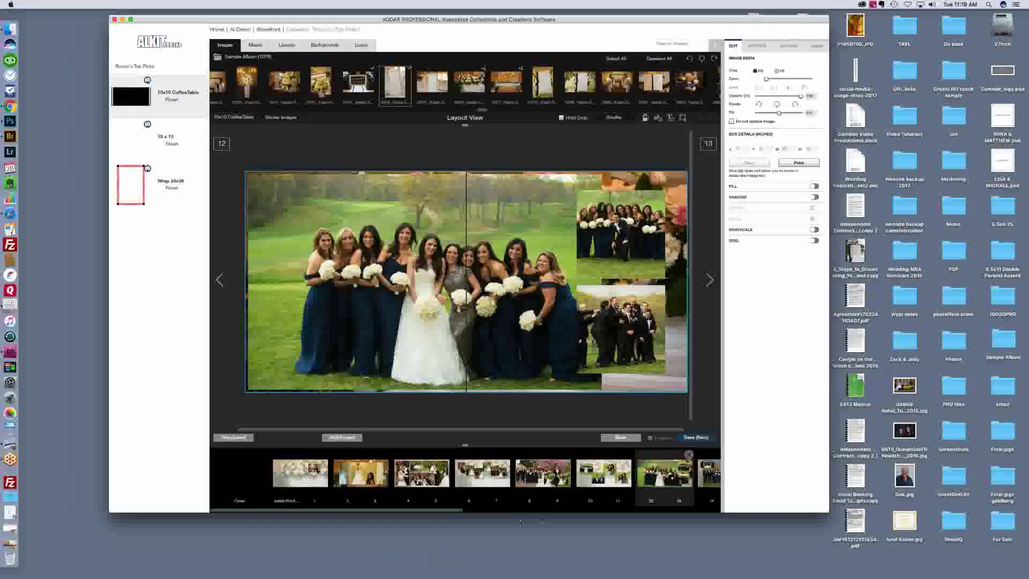
Step: Review spreads 4–5 through 10–11 again, ending on spread 12–13
left_click(476, 473)
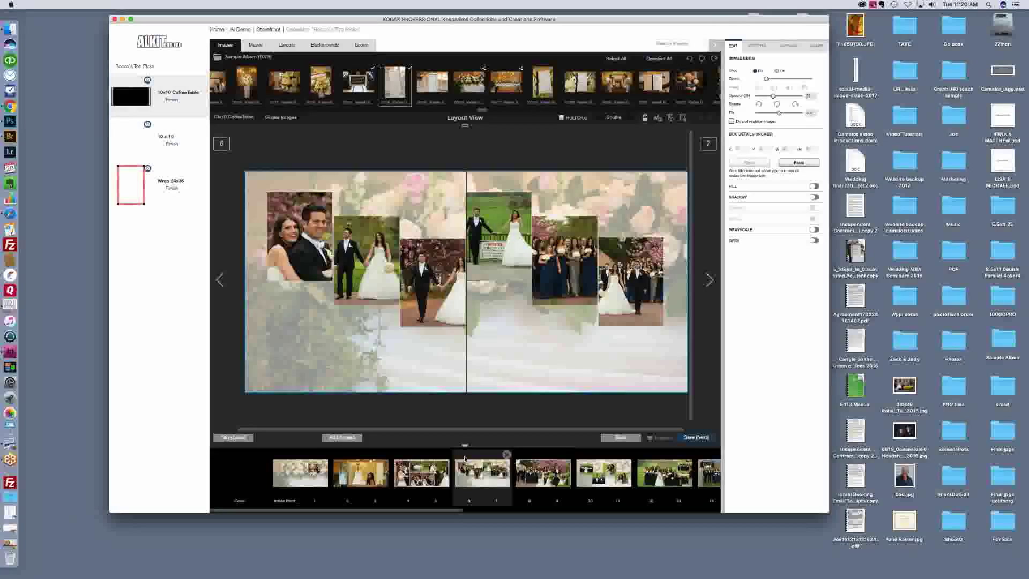
left_click(416, 476)
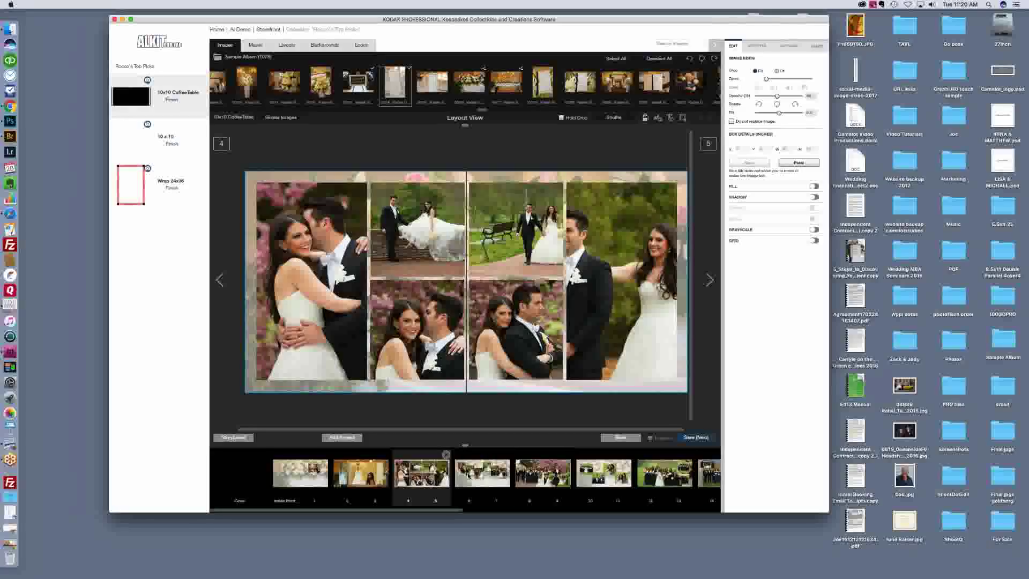
left_click(474, 476)
left_click(542, 480)
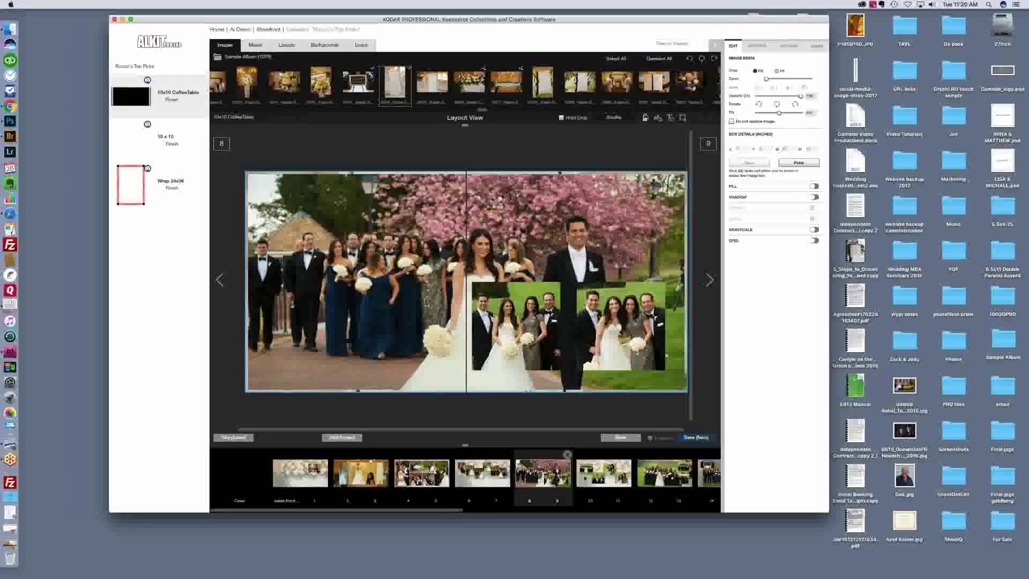
left_click(585, 479)
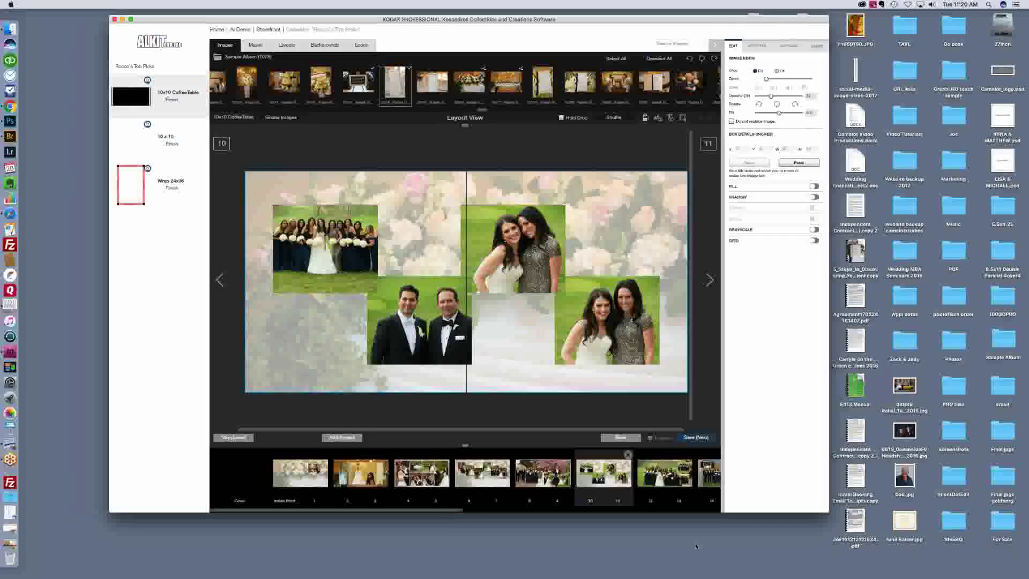
left_click(657, 479)
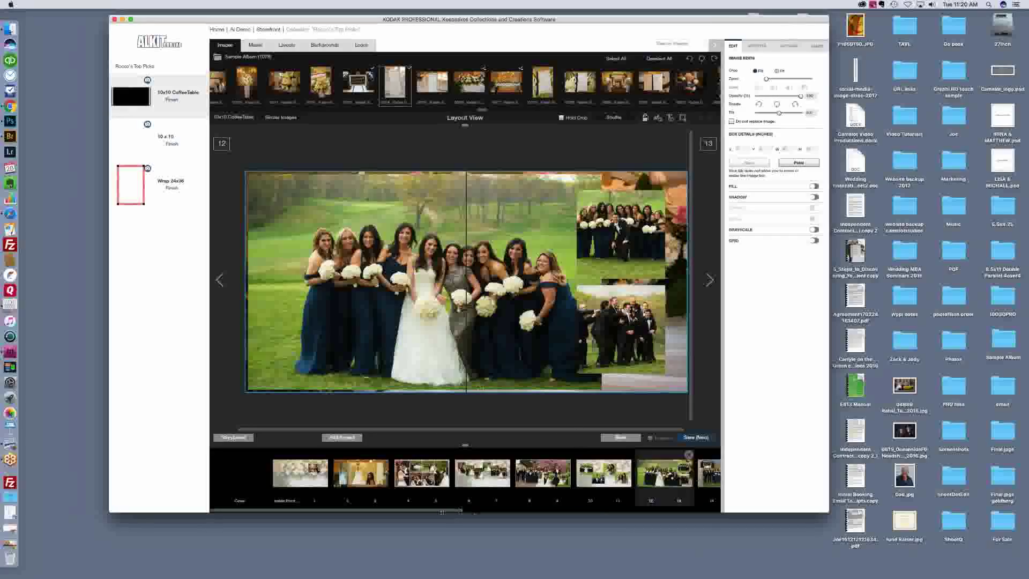
left_click_drag(441, 512, 394, 508)
Step: Page forward from spread 12–13 past the bride spread with the navigation arrow
key("Right")
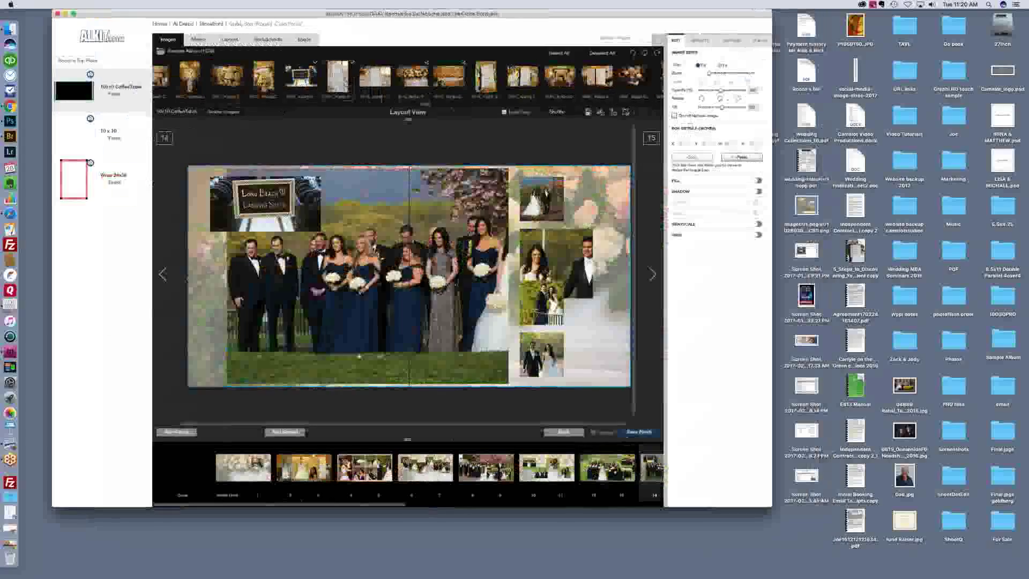
key("Left")
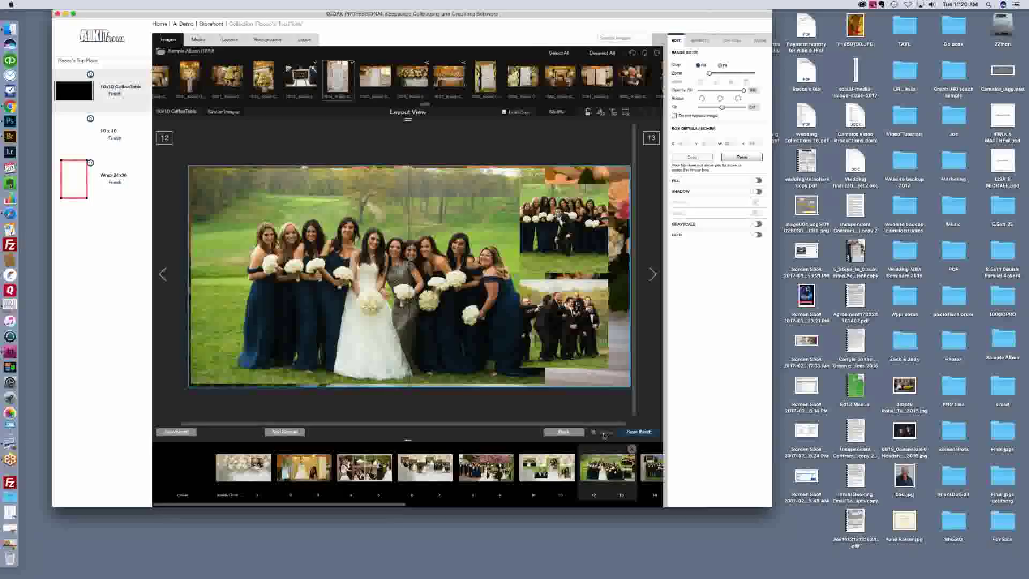
left_click(653, 275)
left_click(653, 275)
left_click(653, 276)
left_click(652, 276)
left_click(653, 276)
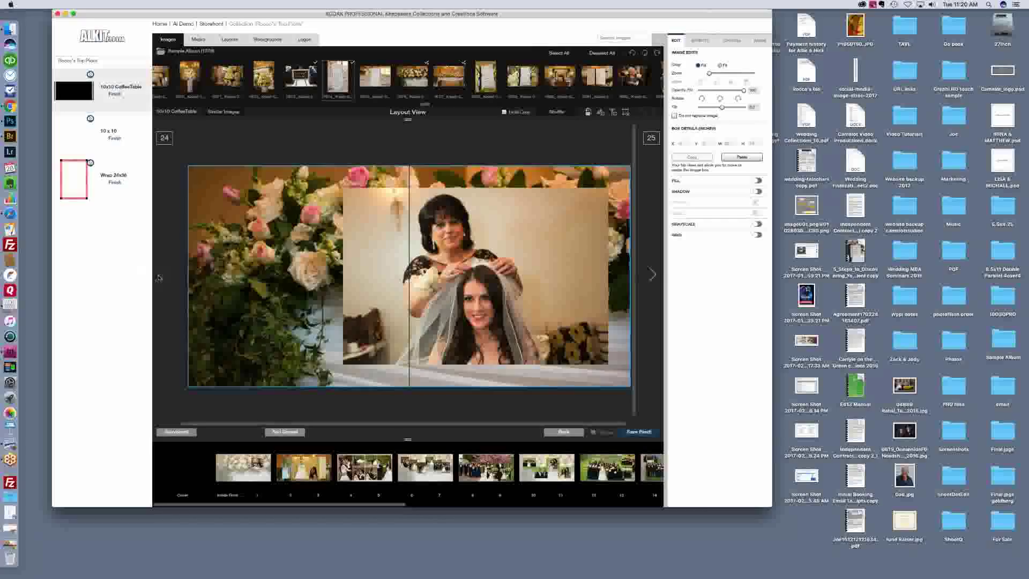
left_click(652, 275)
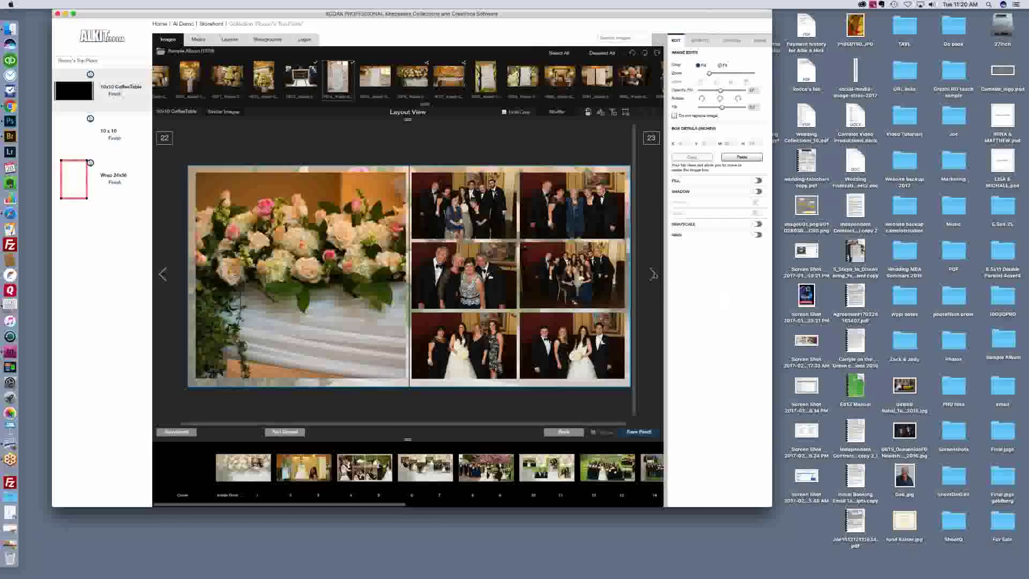
Step: Continue to the last spread, page 30, then return via spread 4–5 to spread 8–9
left_click(653, 274)
left_click(653, 275)
left_click(653, 275)
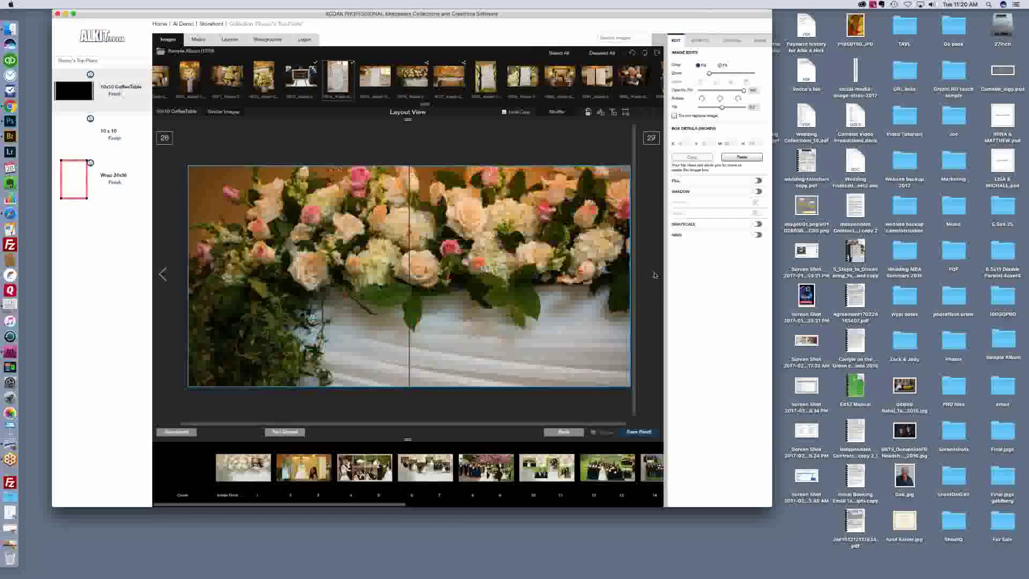
left_click(653, 275)
left_click(653, 274)
left_click(654, 275)
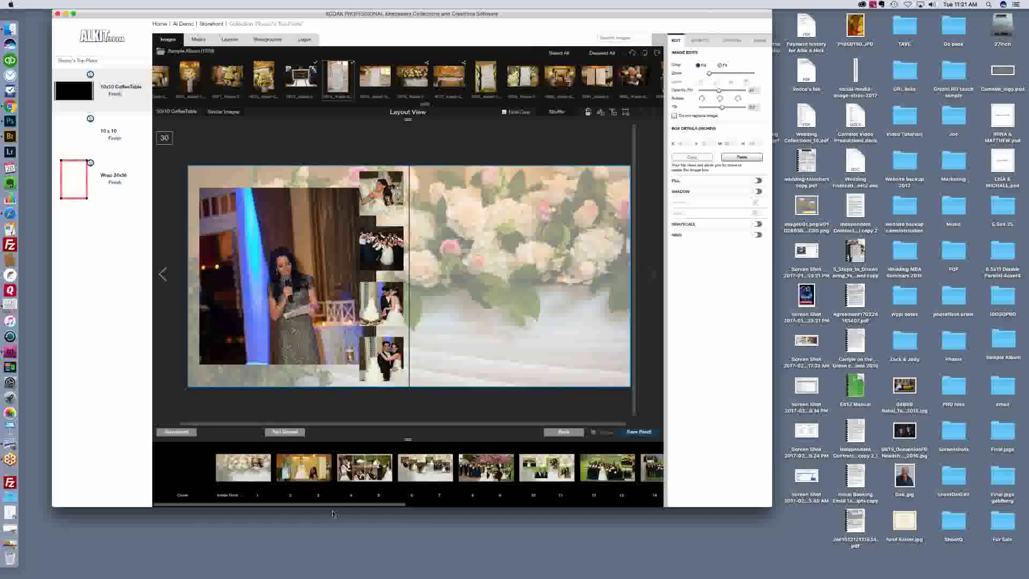
left_click(364, 467)
left_click(485, 466)
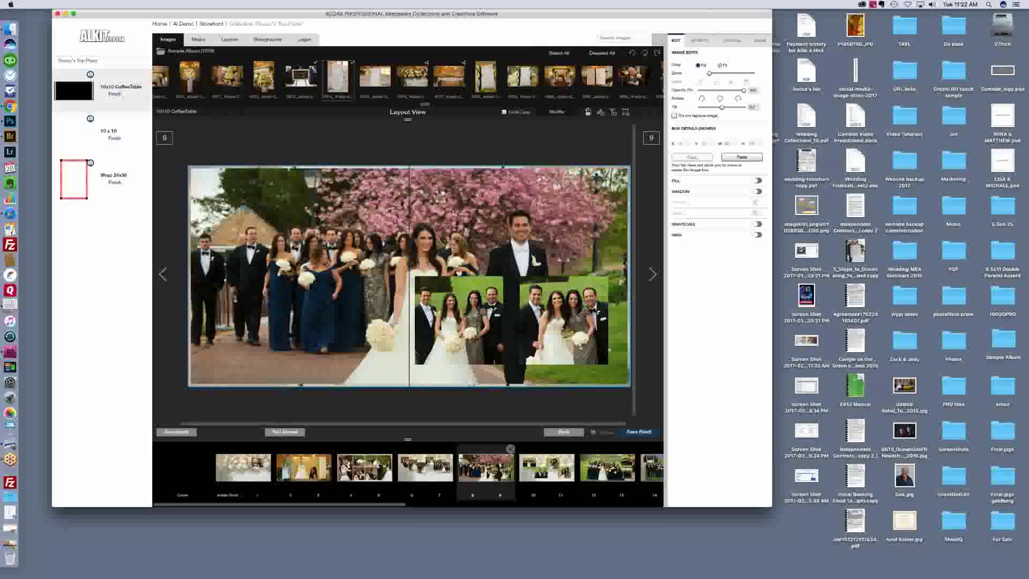
Step: Shift the right-hand inset group photo on spread 8–9 up and left within its frame
left_click(580, 315)
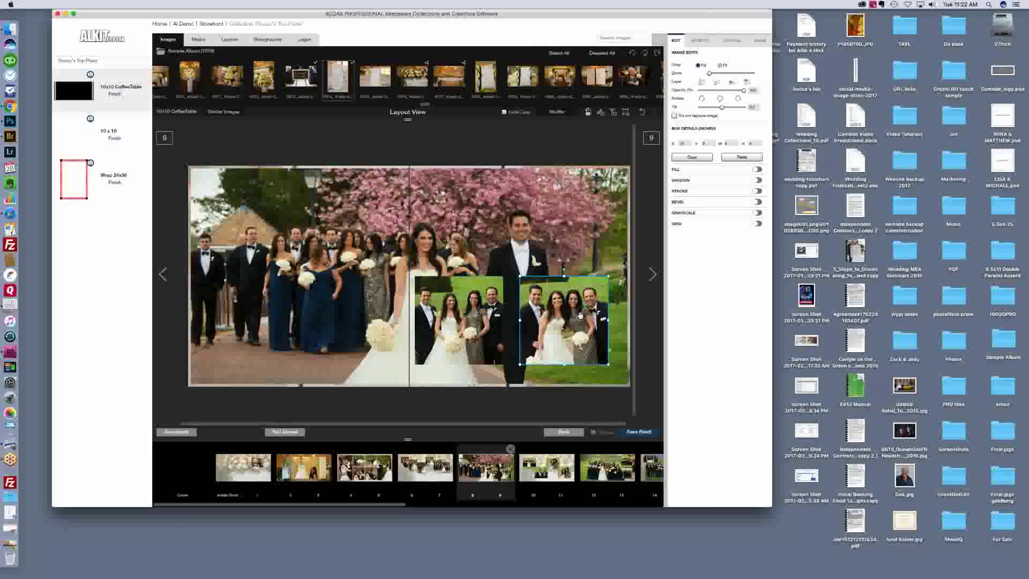
left_click_drag(579, 306, 565, 278)
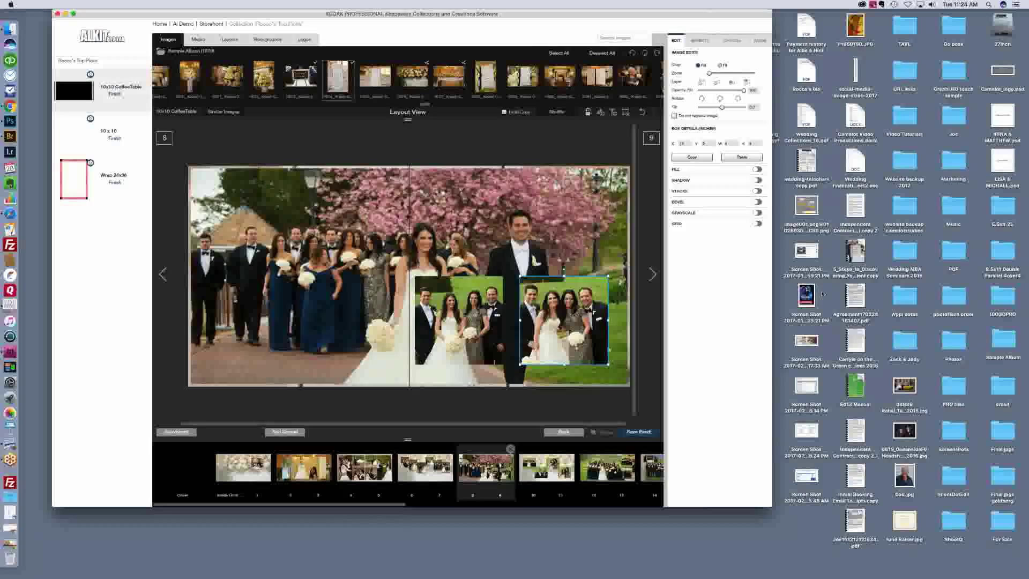
Step: Open the product details and pricing, then close them without changes
left_click(639, 432)
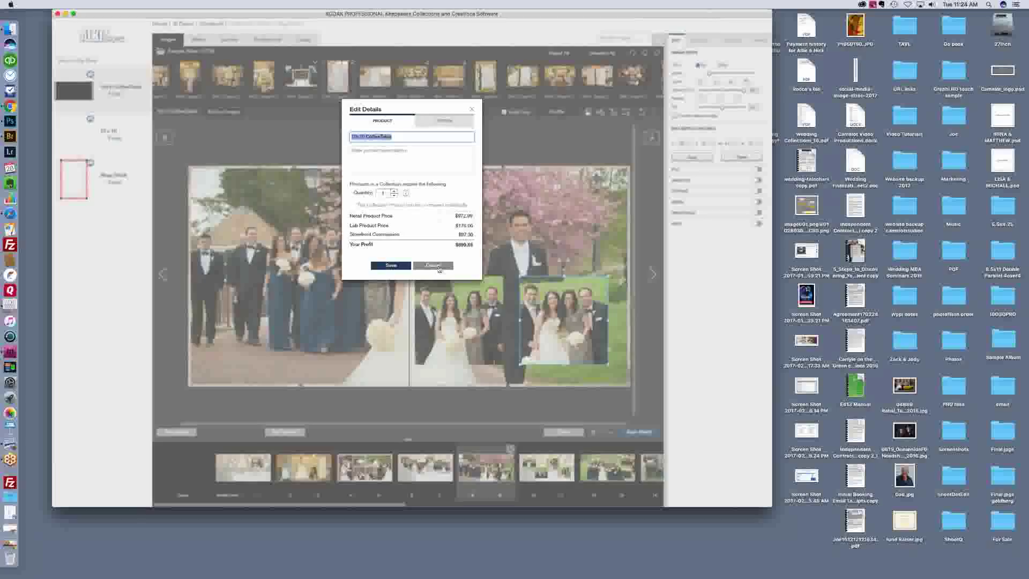
key("Return")
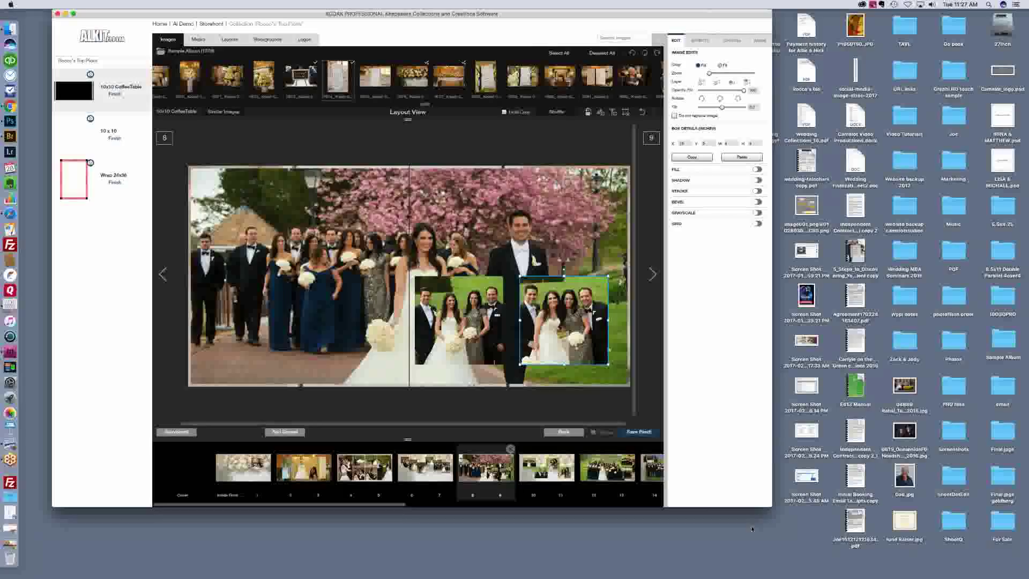
left_click(198, 40)
left_click(229, 41)
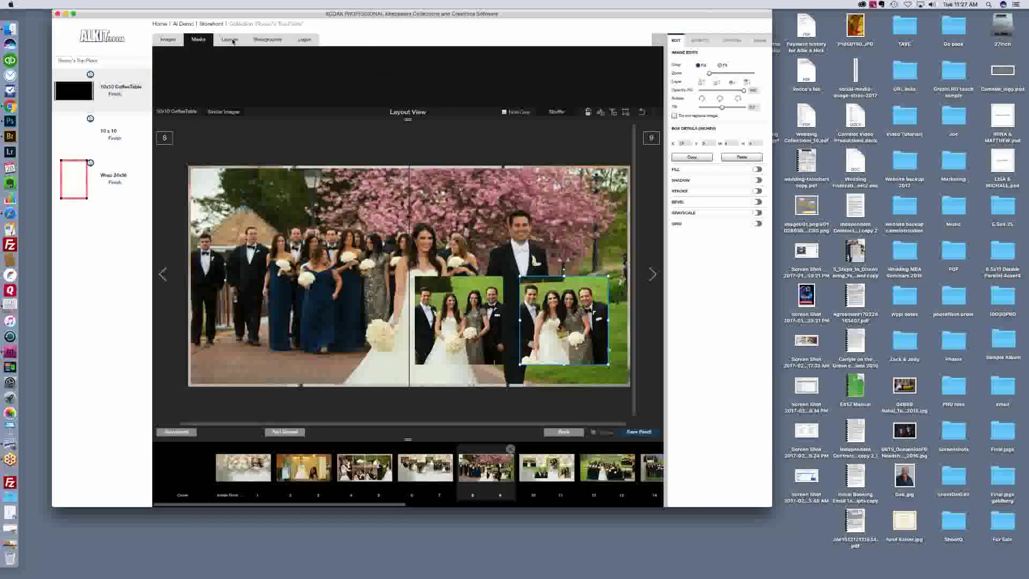
left_click(268, 40)
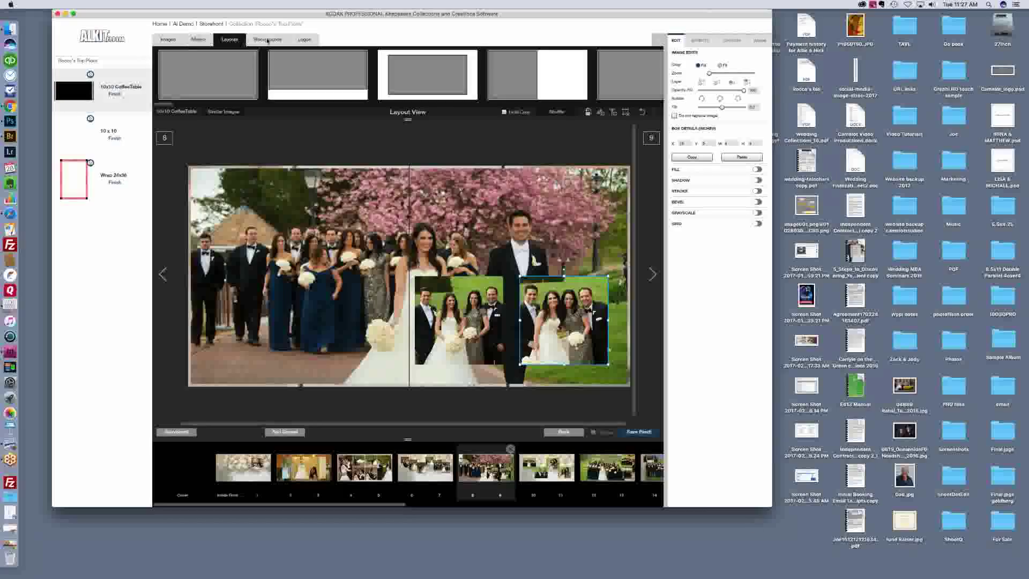
left_click(305, 41)
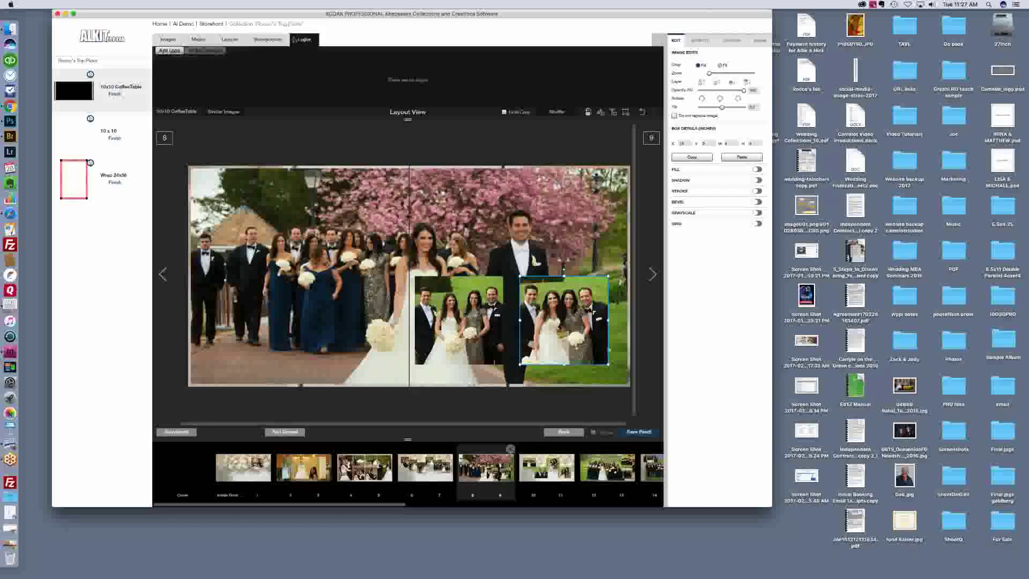
left_click(169, 40)
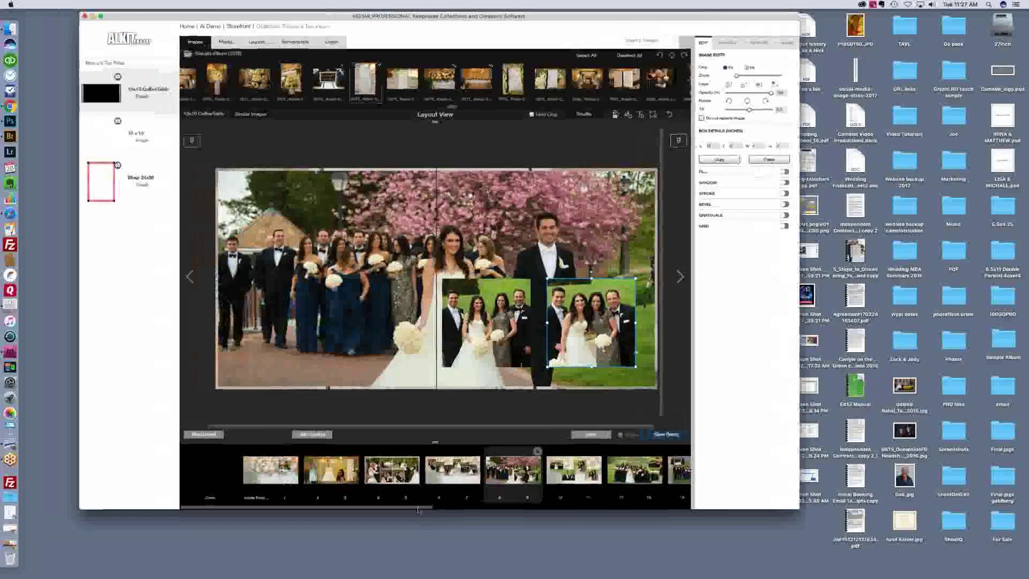
scroll(423, 472, "right", 10)
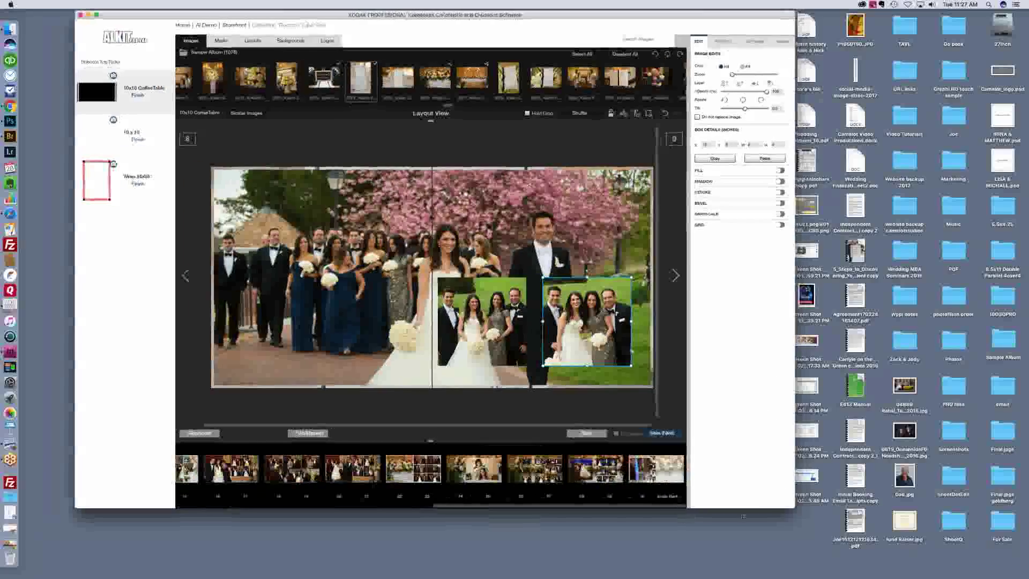
scroll(373, 482, "left", 10)
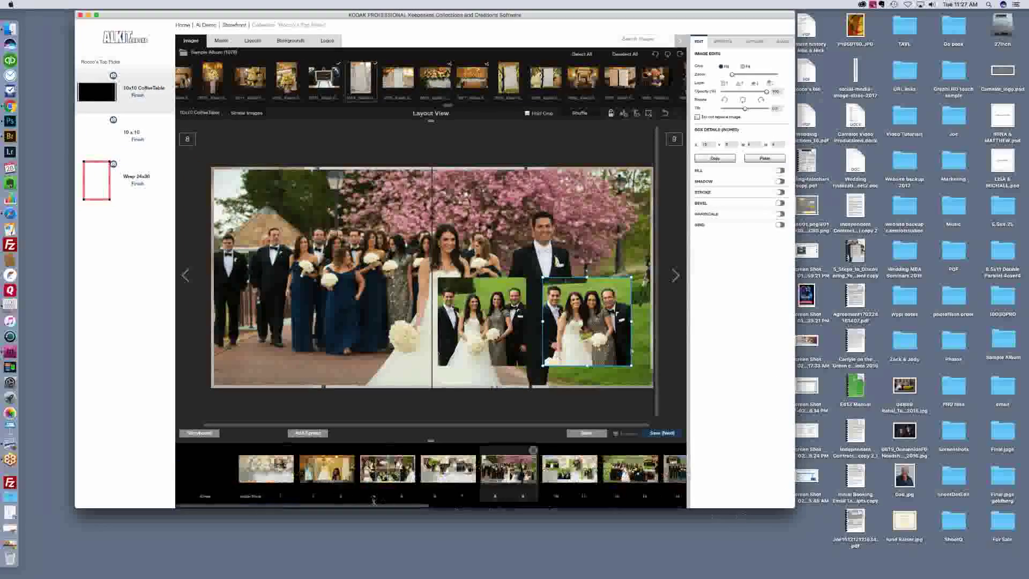
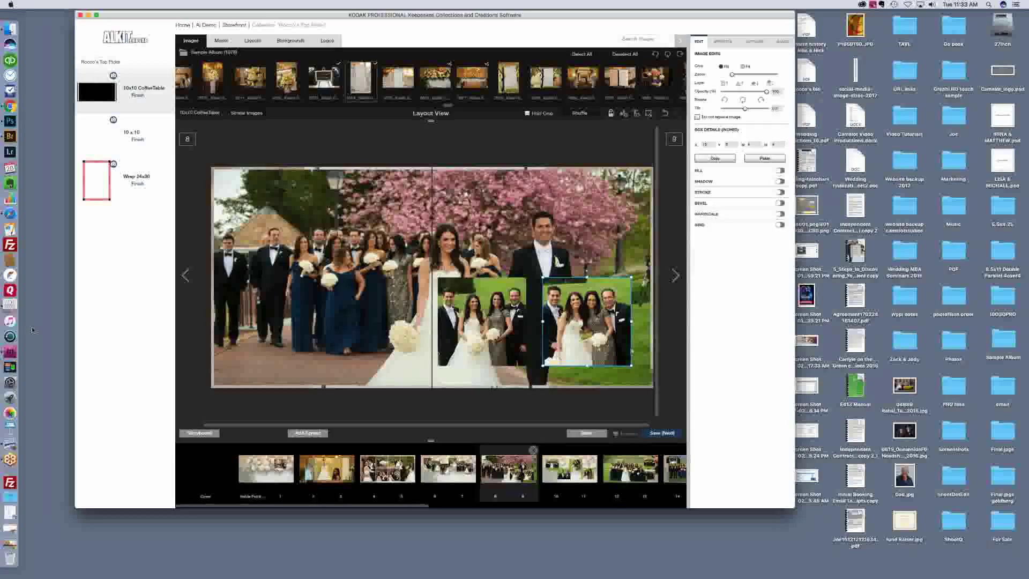
Step: Shuffle the spread's layout repeatedly until the large menu card is surrounded by smaller photos, then deselect it
left_click(588, 114)
left_click(587, 114)
left_click(586, 114)
left_click(587, 115)
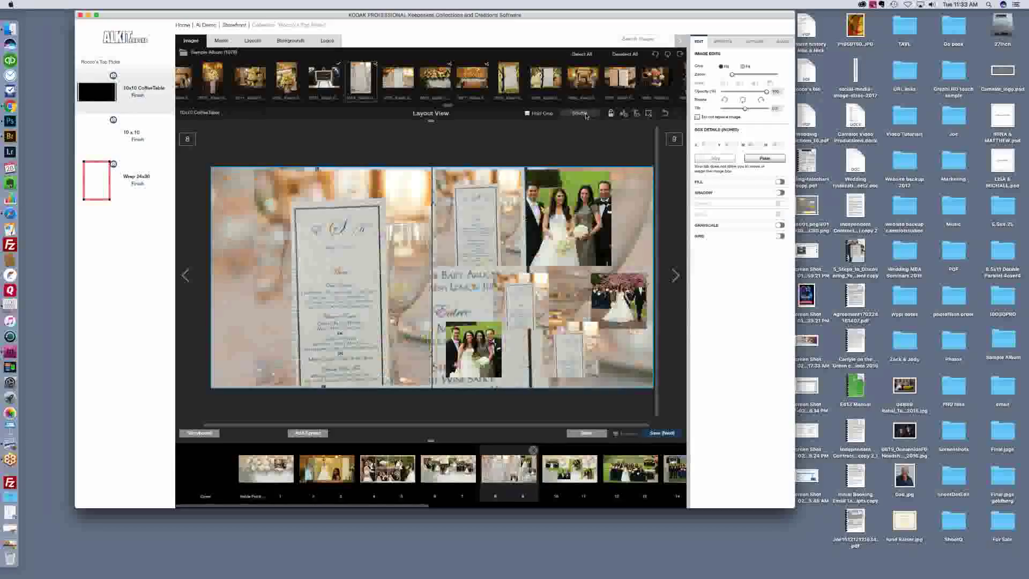
left_click(586, 115)
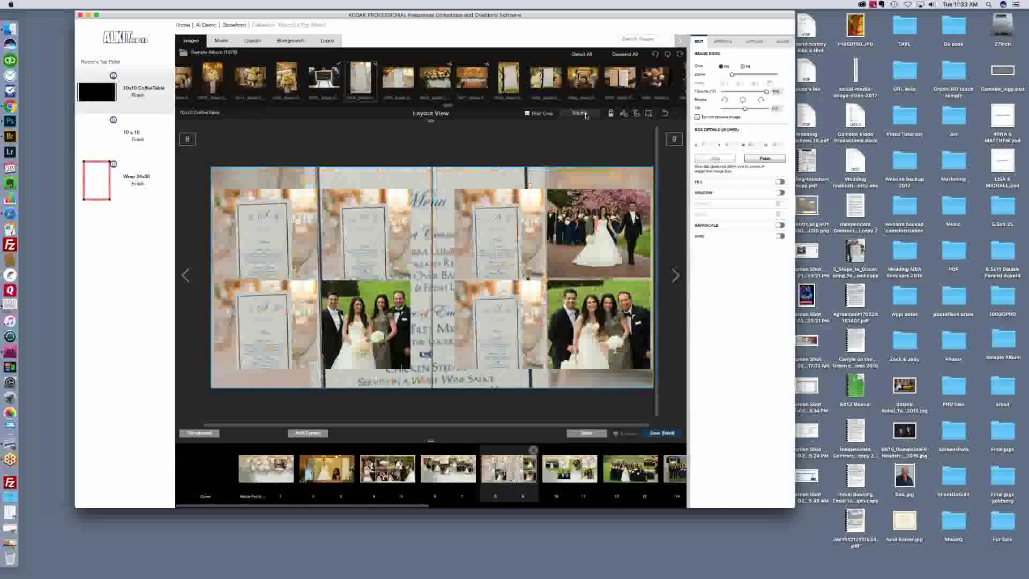
left_click(587, 114)
left_click(586, 115)
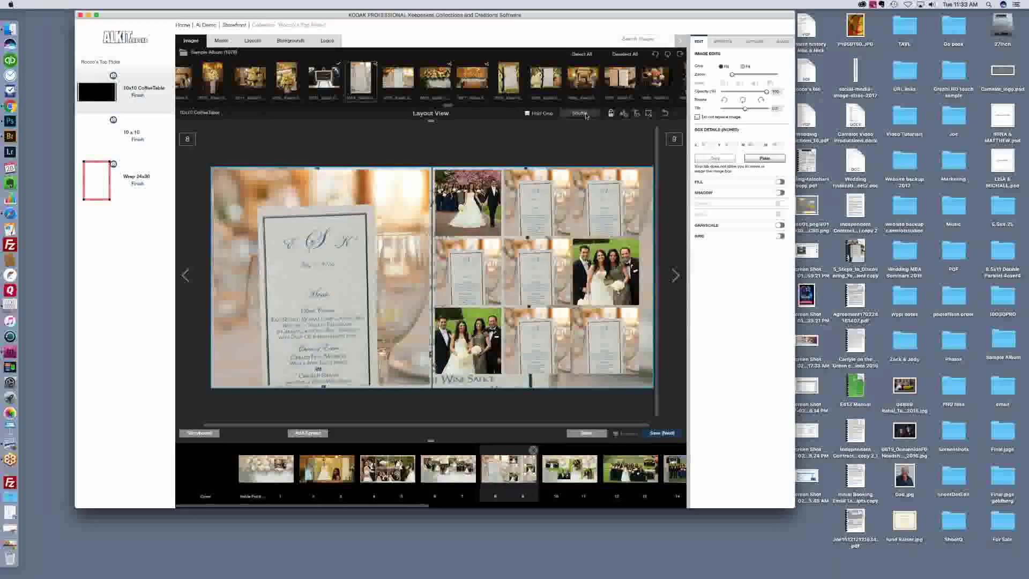
left_click(586, 114)
left_click(587, 115)
left_click(587, 115)
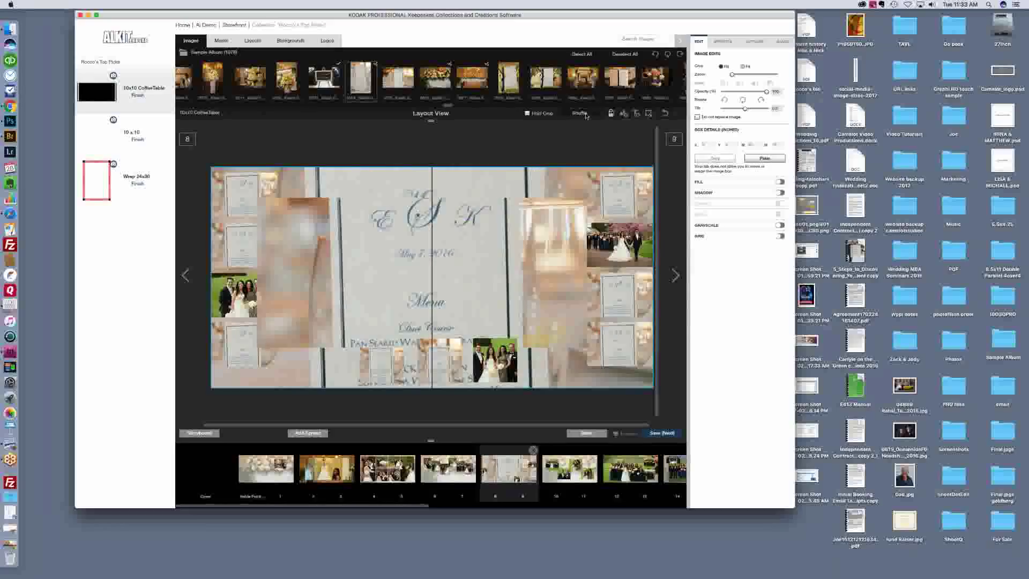
left_click(587, 114)
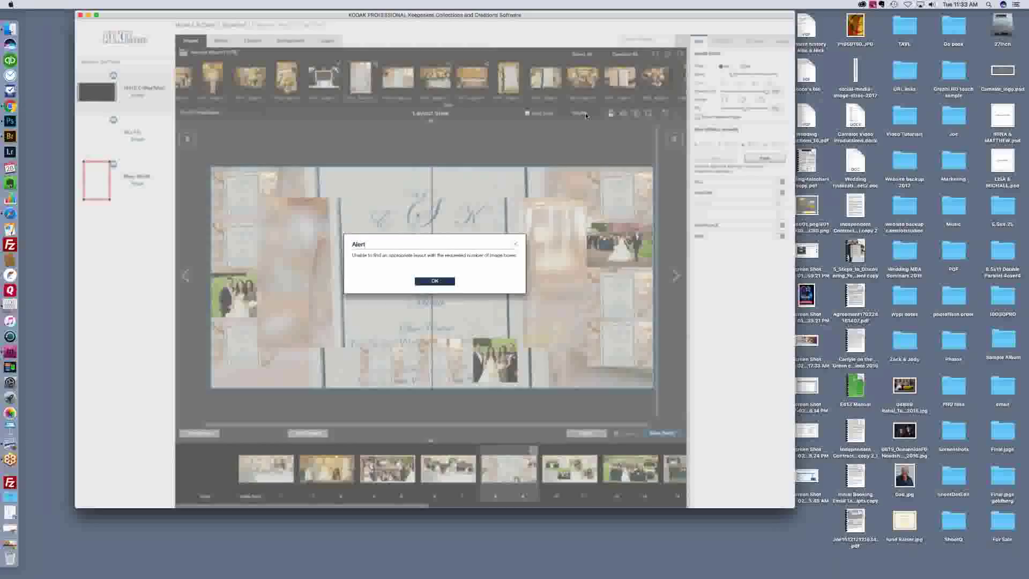
key("Return")
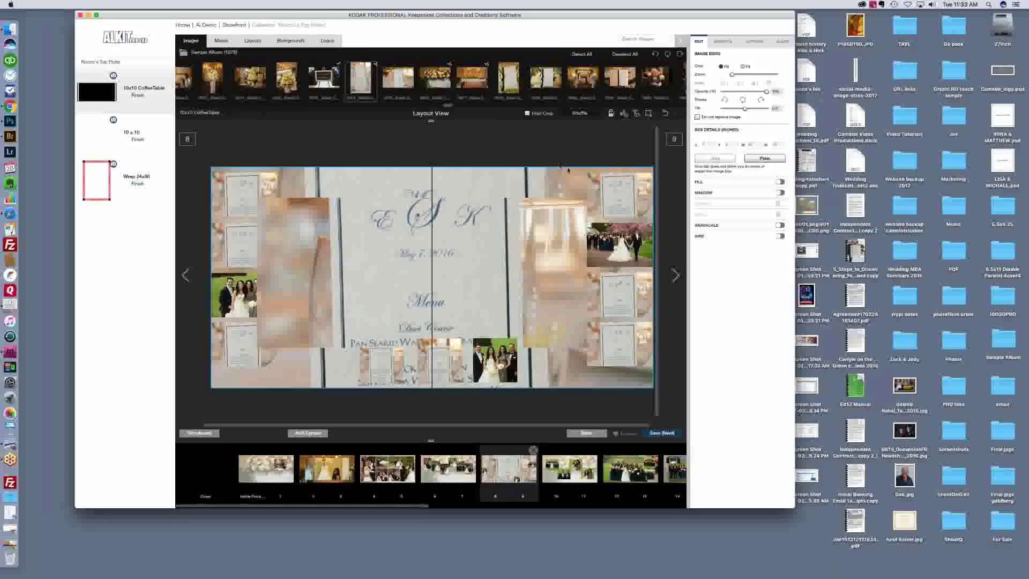
left_click(453, 418)
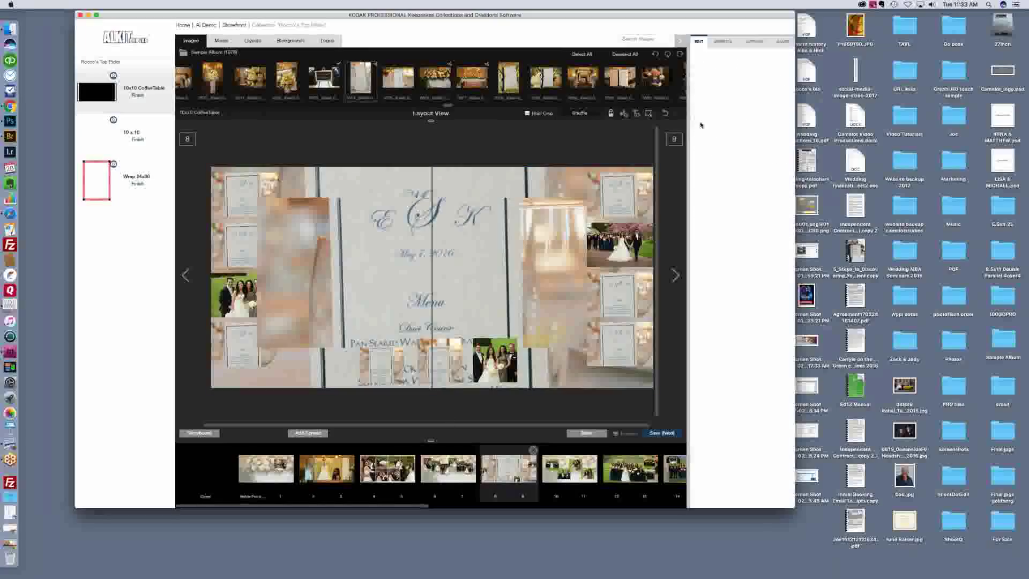
Step: Advance through spread 10–11 to the bridal party spread 12–13, then request a return to Storyboard
left_click(676, 275)
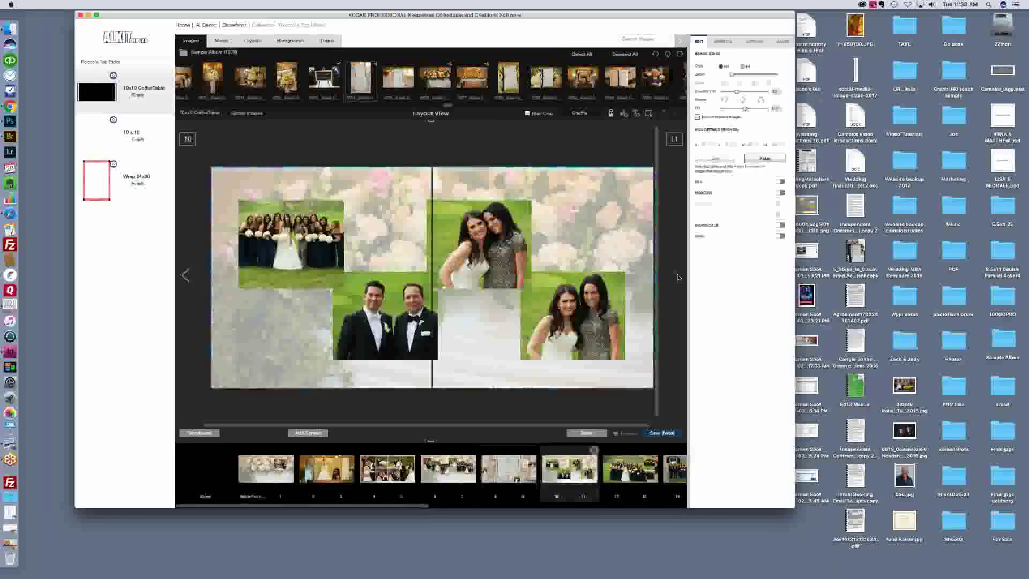
left_click(677, 277)
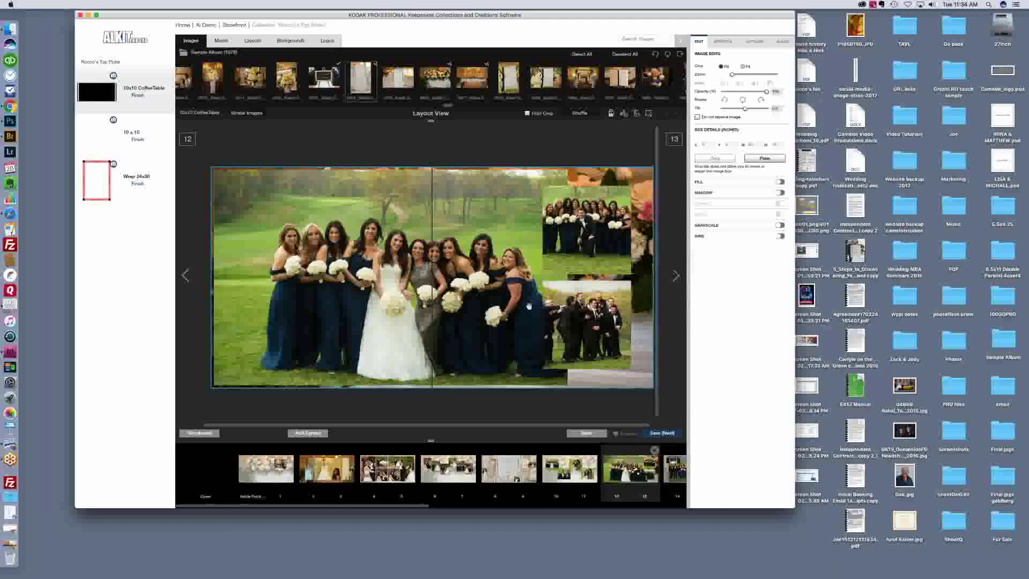
left_click(180, 432)
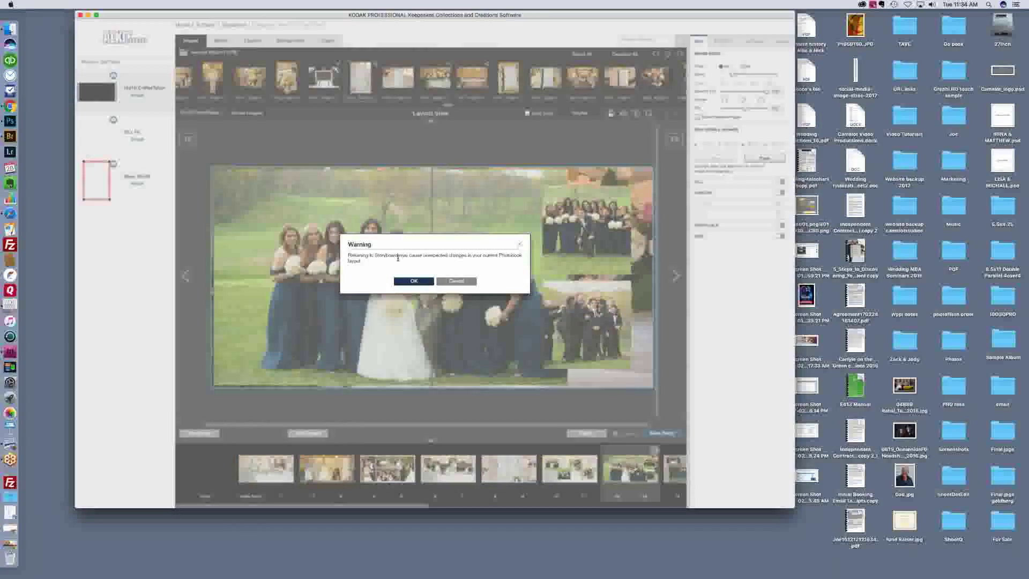
Step: Cancel the Storyboard warning to stay on spread 12–13 in Layout View, then switch to Finder
left_click(448, 282)
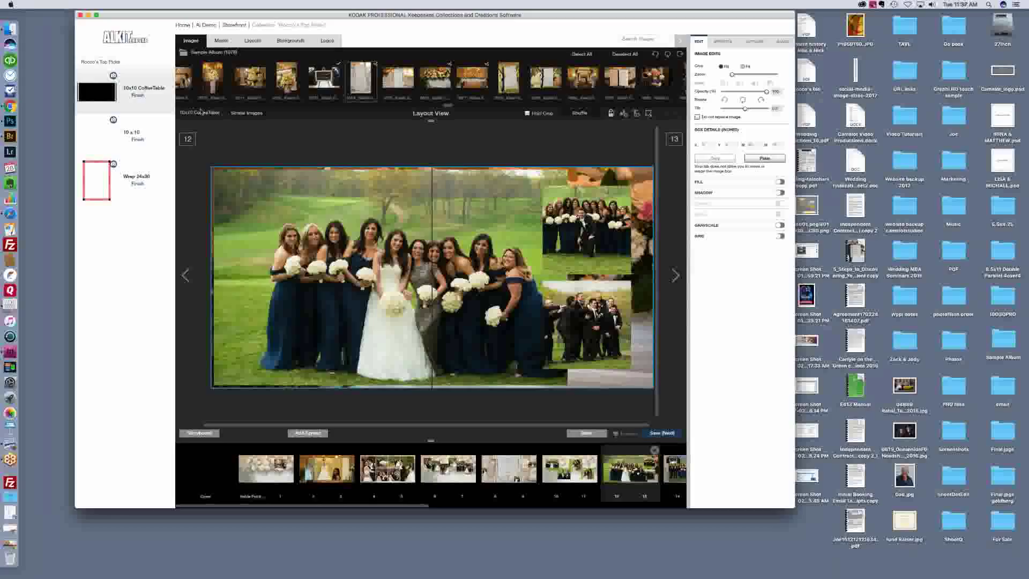
left_click(33, 311)
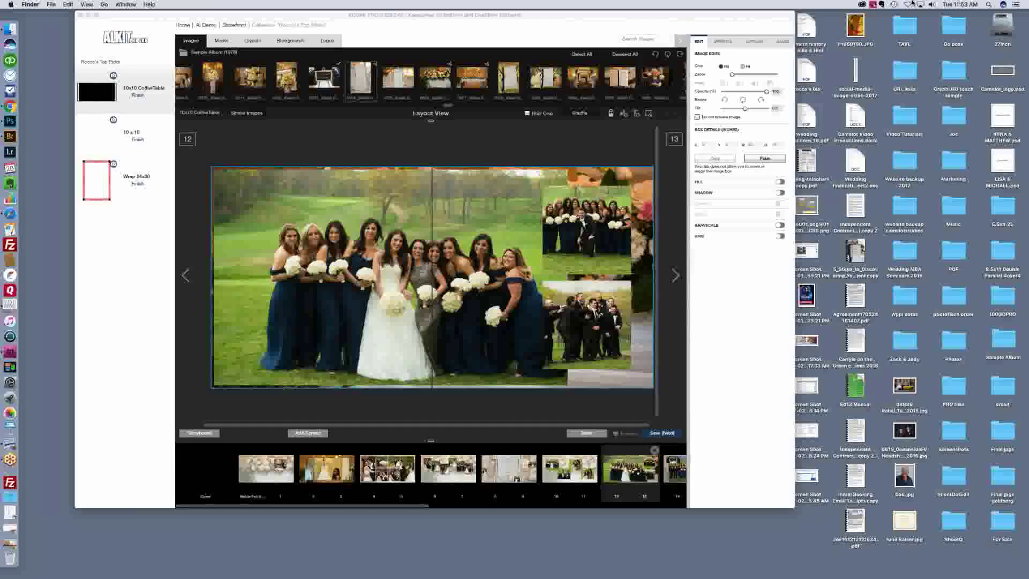
Step: Bring the Keepsake album design window back to the front
left_click(539, 16)
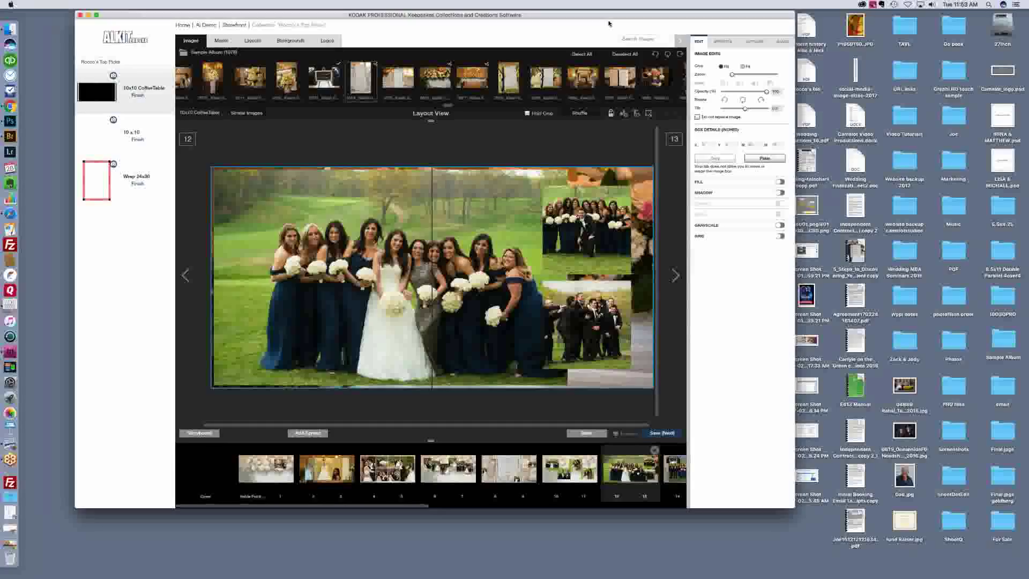